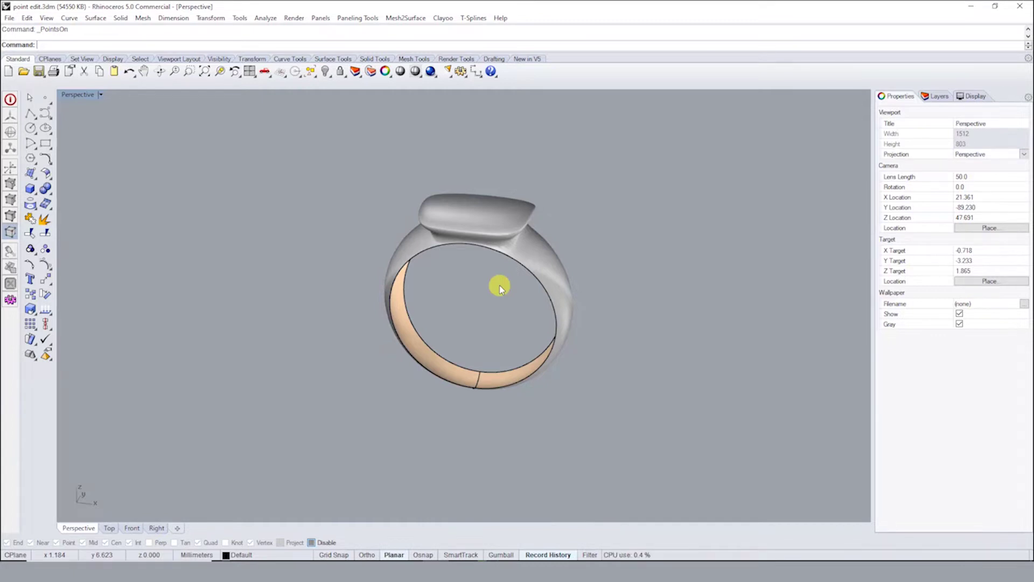
Orbit around the ring in point edit.3dm and select its band surface for copying
right_drag(500, 289, 506, 300)
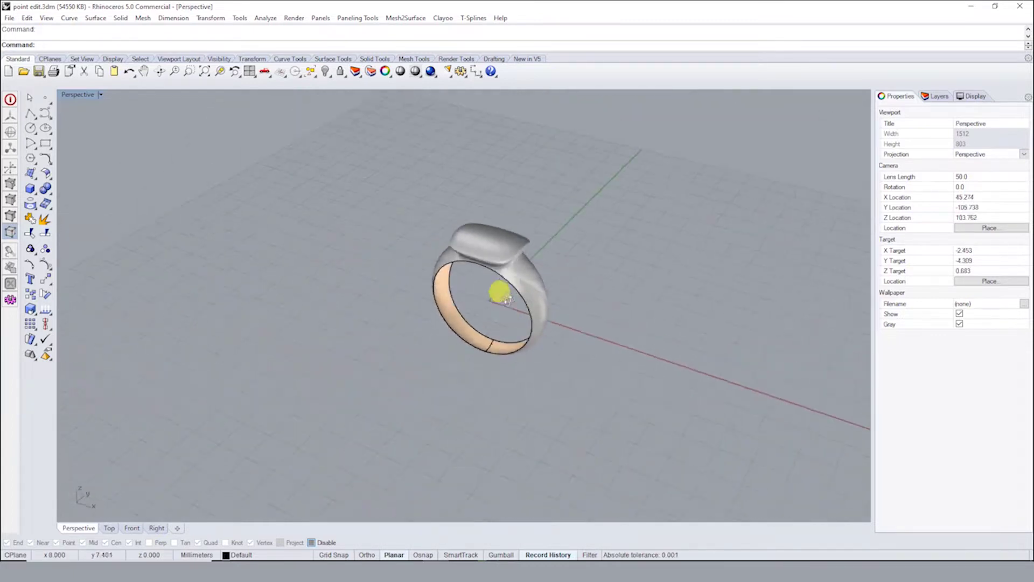
scroll(531, 289, up, 3)
scroll(554, 283, up, 2)
click(485, 296)
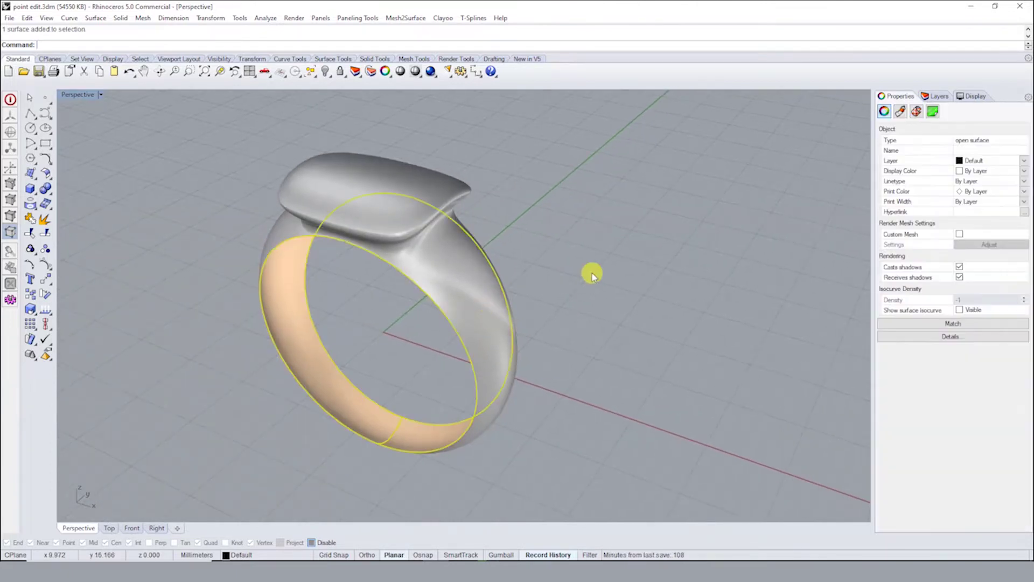
click(593, 275)
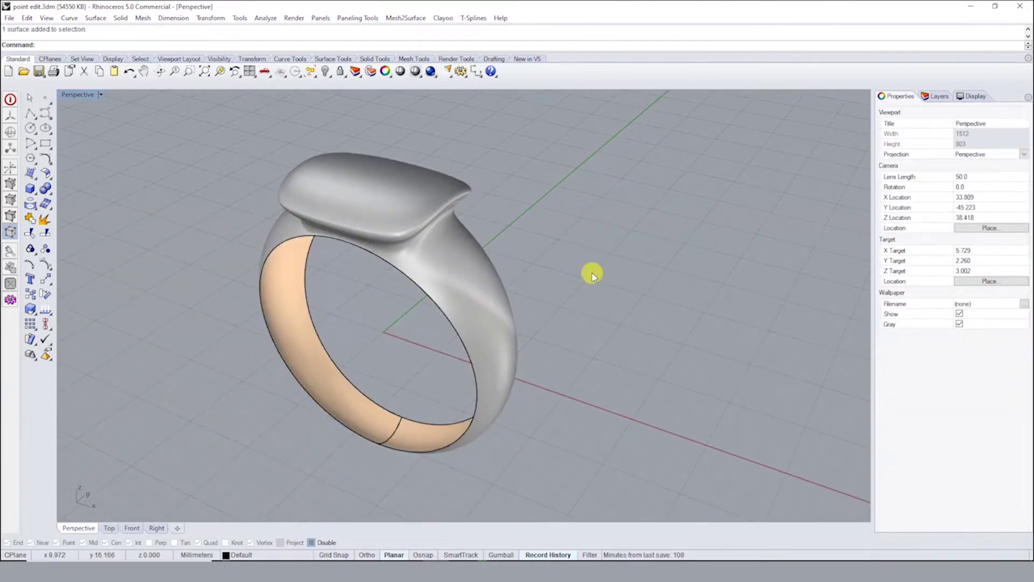
mouse_move(446, 259)
right_down()
mouse_move(434, 278)
mouse_move(525, 273)
right_up()
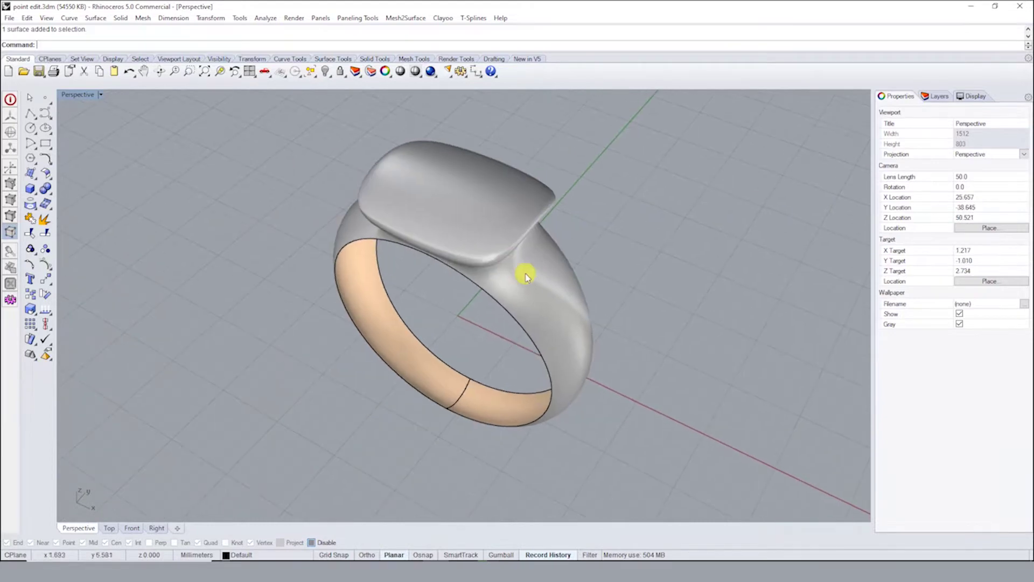
click(525, 275)
mouse_move(602, 300)
right_down()
mouse_move(552, 208)
mouse_move(632, 291)
mouse_move(595, 321)
mouse_move(537, 298)
mouse_move(612, 334)
right_up()
click(596, 321)
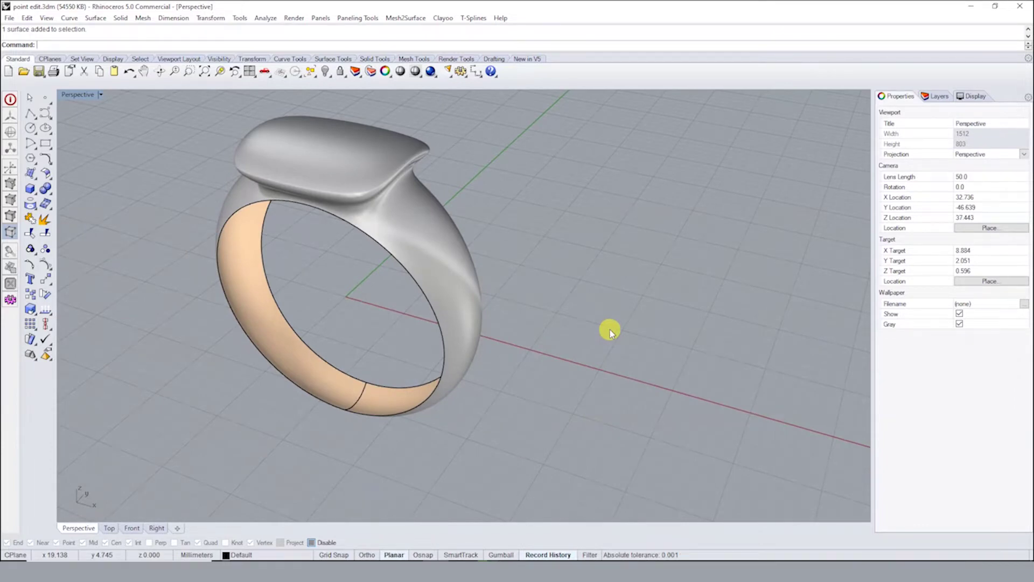
scroll(610, 332, down, 3)
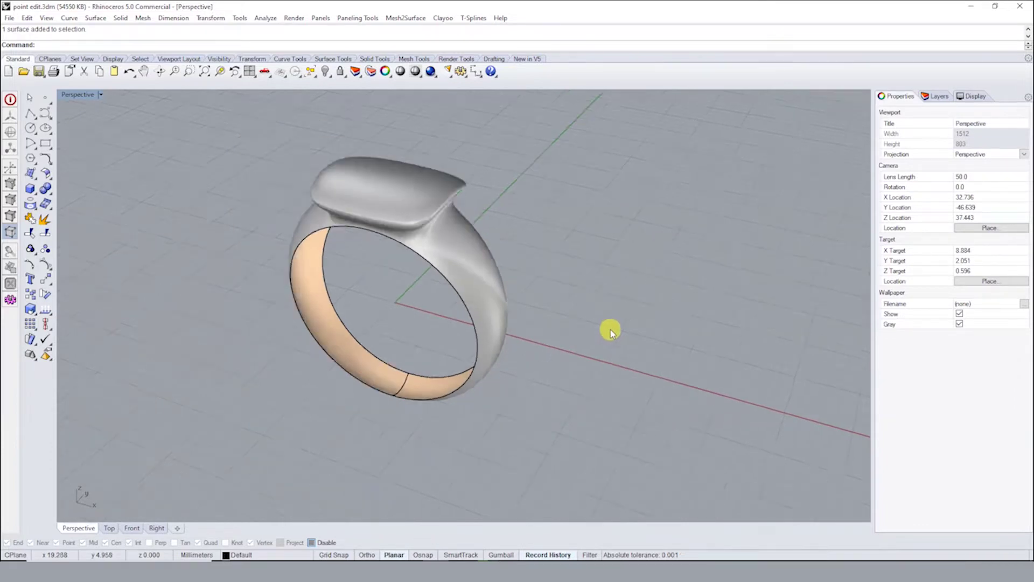
scroll(611, 332, down, 2)
click(504, 272)
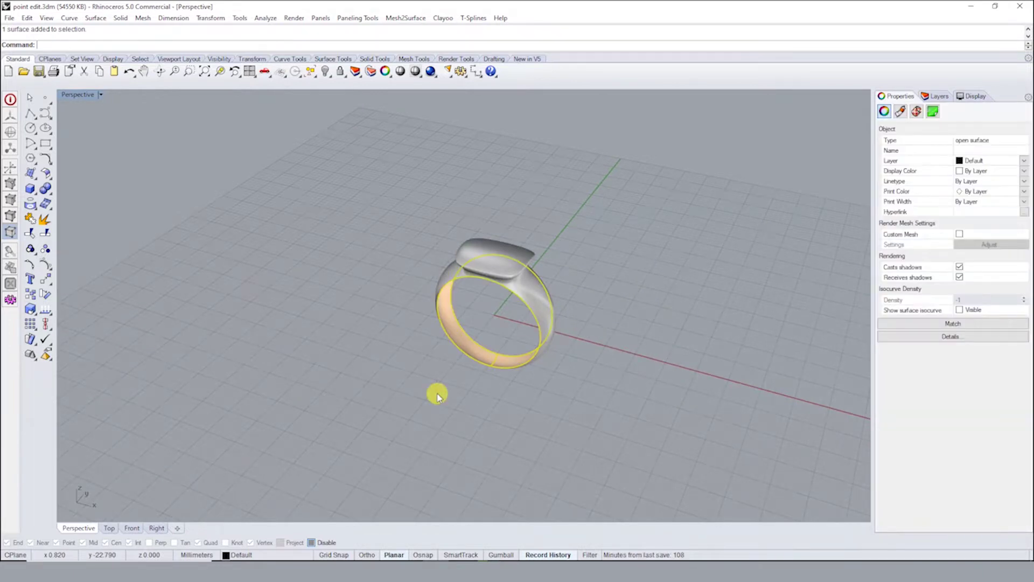
key(F12)
Start a new Small Objects - Millimeters model and paste the copied ring curves into it
key(ctrl+n)
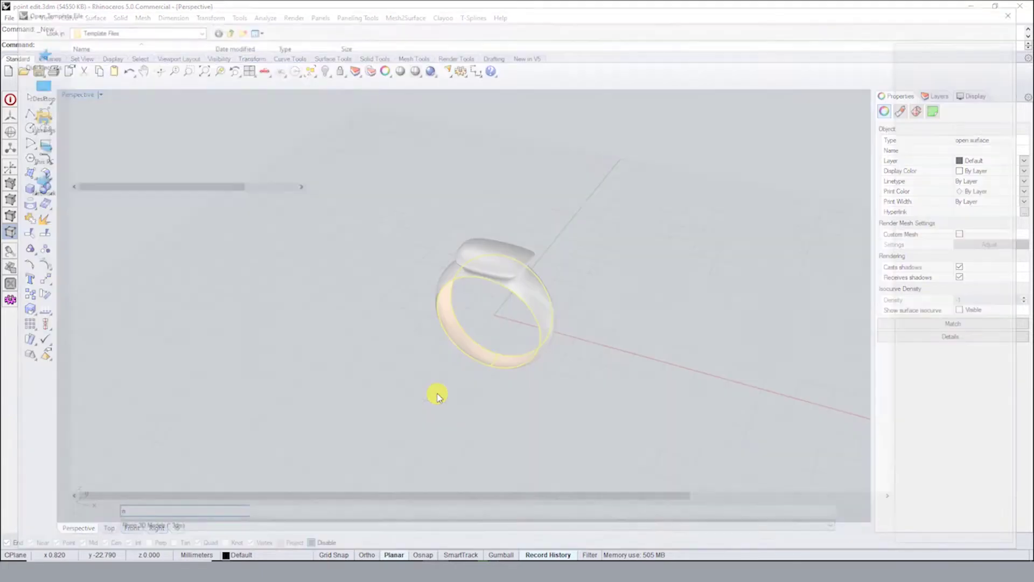
key(Return)
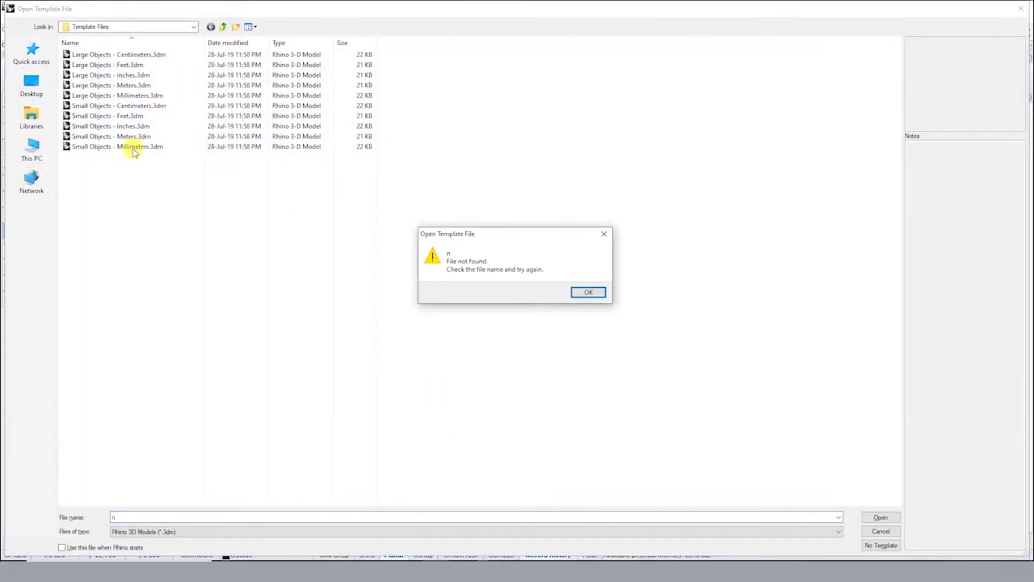
key(Return)
click(92, 146)
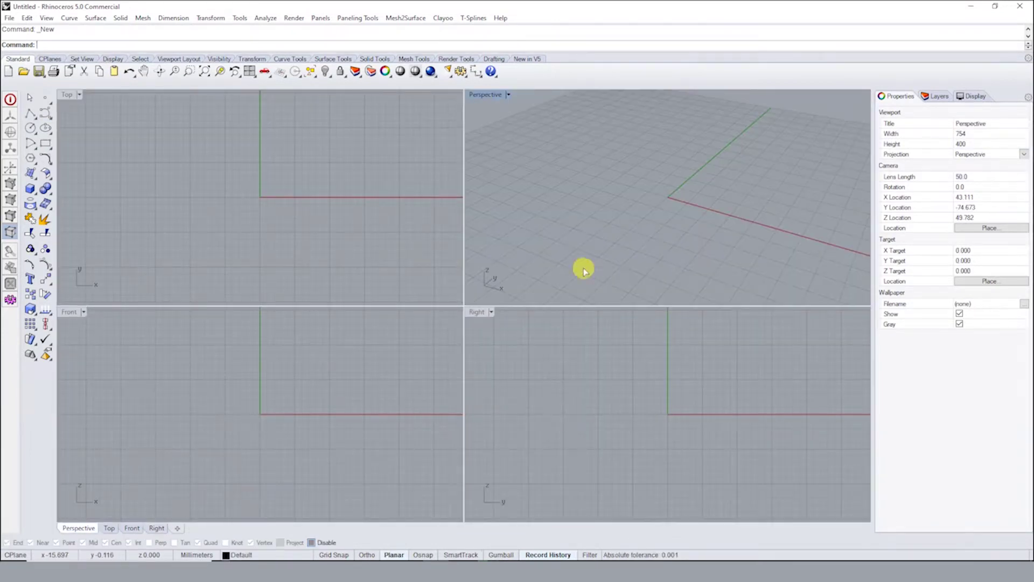
key(ctrl+v)
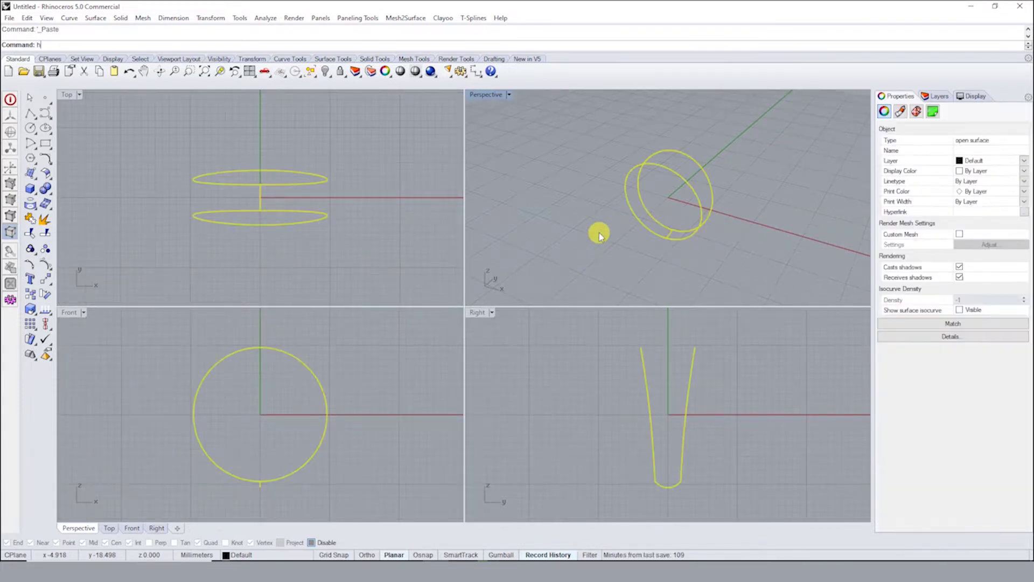
Hide the pasted curves and draw an 18 mm circle centred at the origin
key(ctrl+h)
click(30, 128)
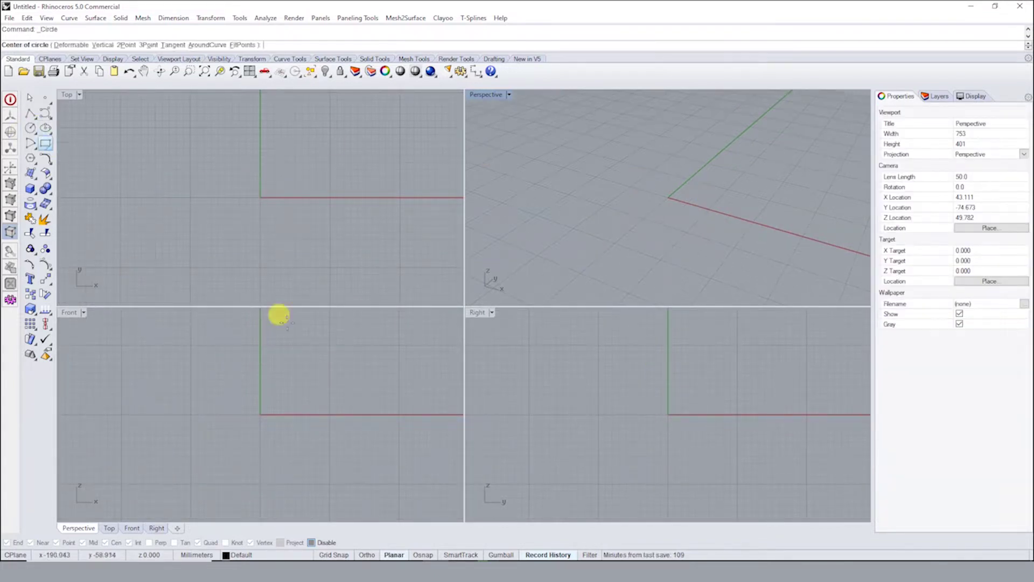
text(0)
key(Return)
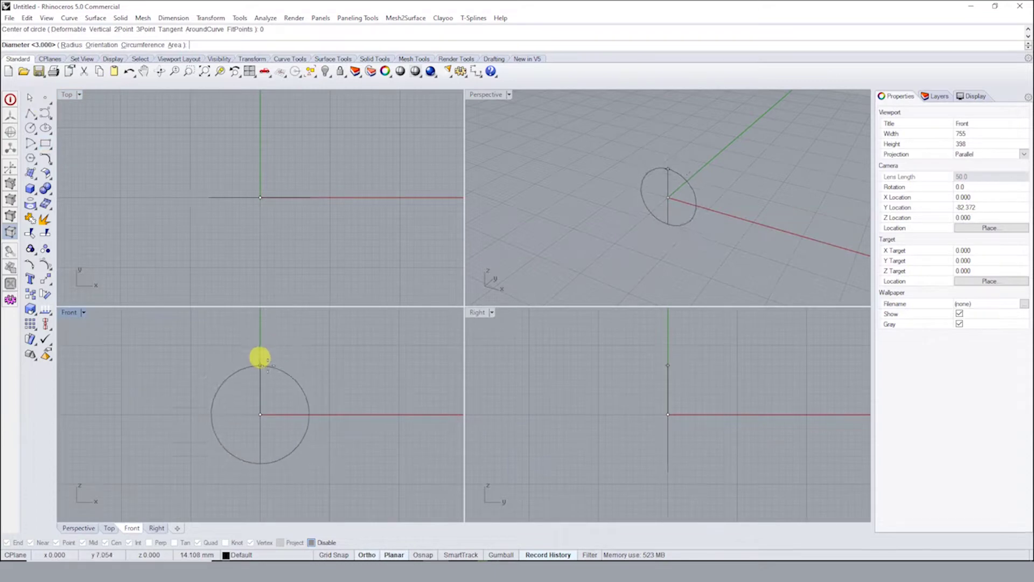
text(18)
key(Return)
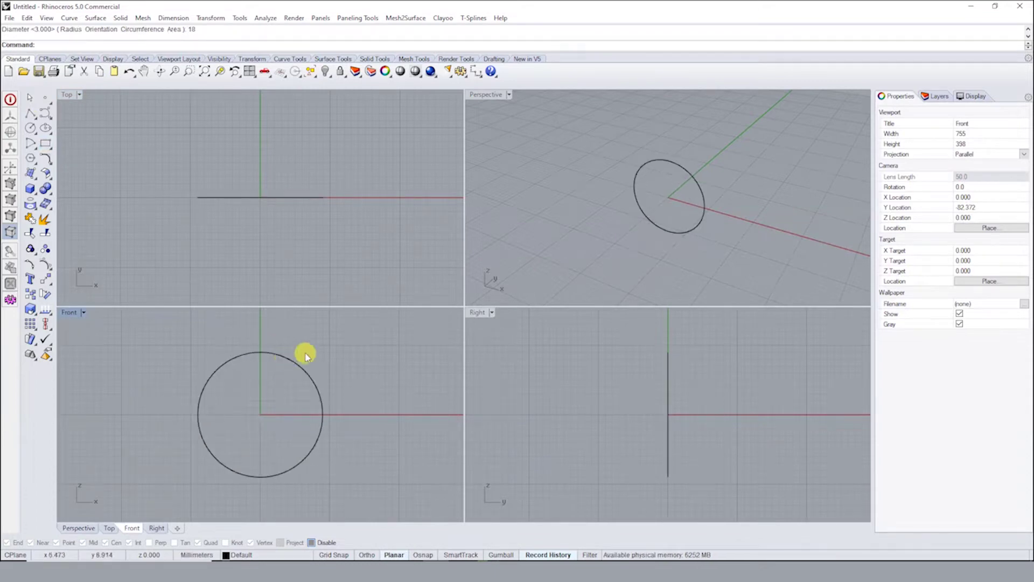
Move the new circle horizontally in the Right view
click(301, 368)
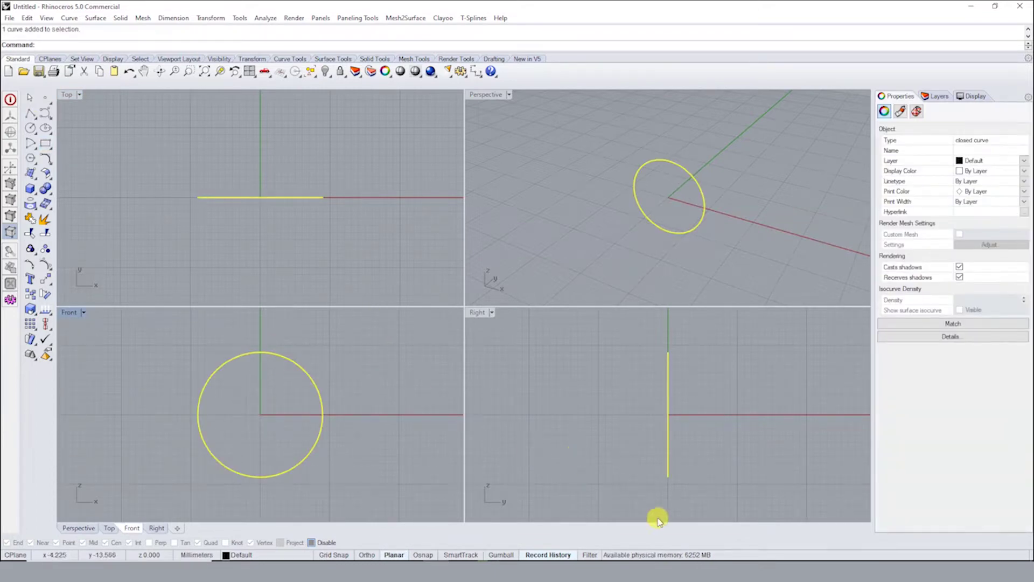
text(move)
key(Return)
scroll(683, 408, up, 2)
click(705, 376)
key(shift)
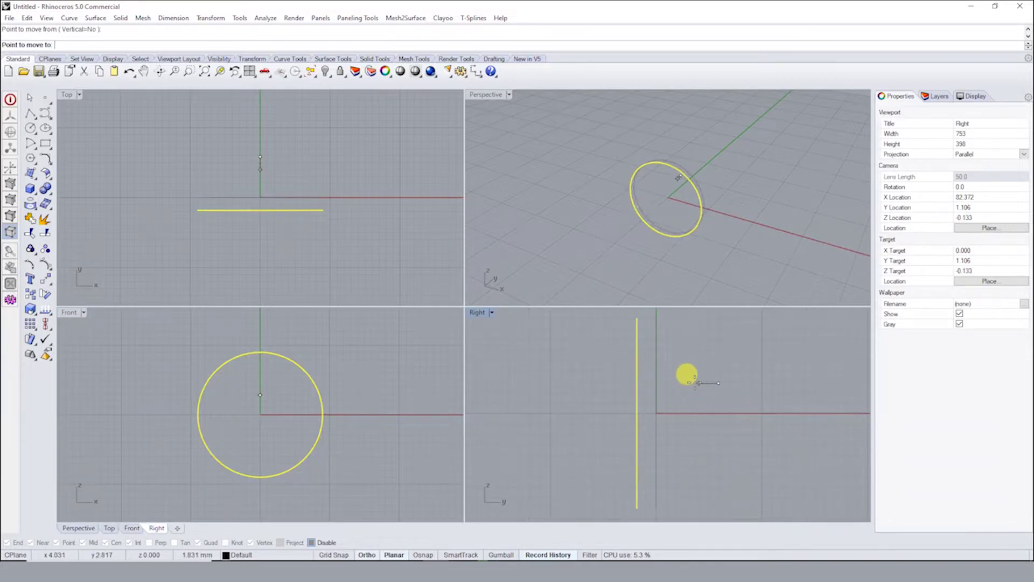
scroll(701, 387, down, 3)
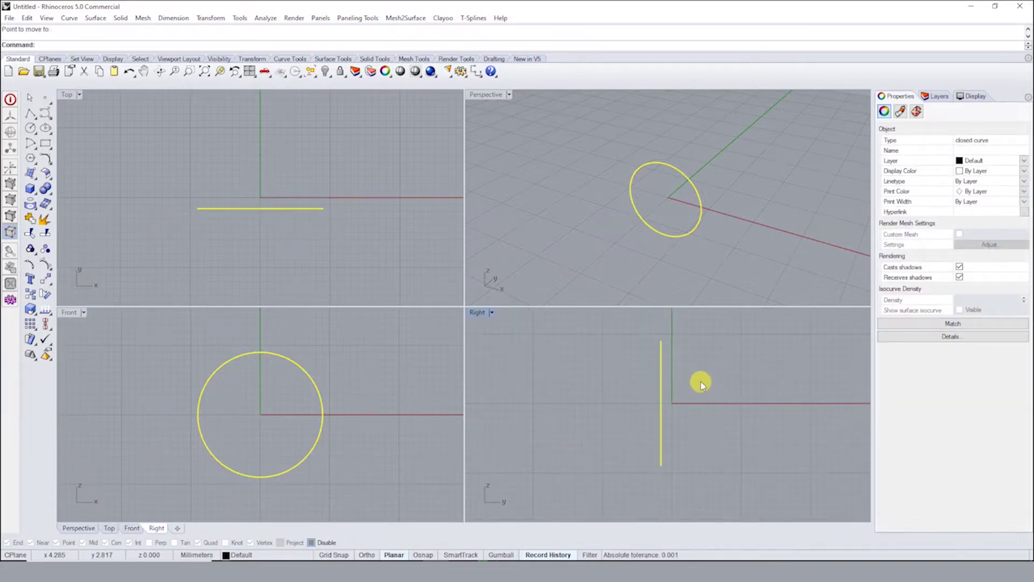
scroll(700, 389, down, 1)
text(S)
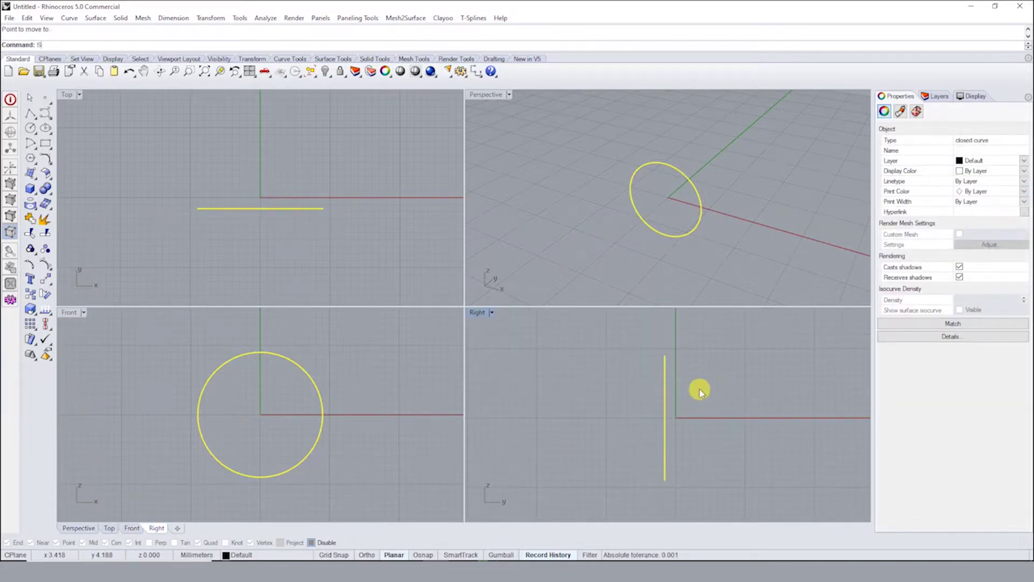
Shear the circle from its bottom point to tilt it
text(hear)
key(Return)
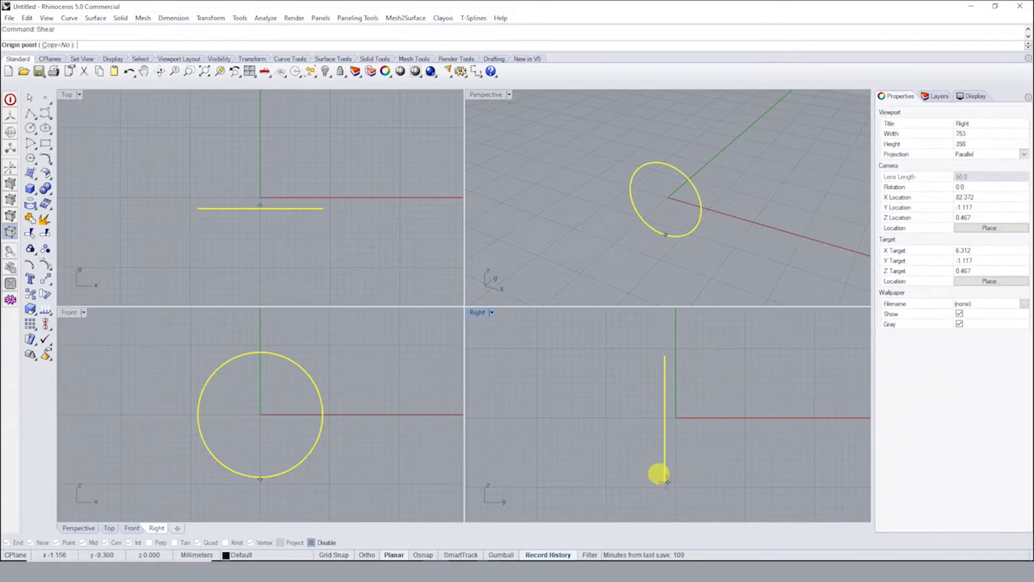
click(667, 482)
click(642, 330)
click(650, 340)
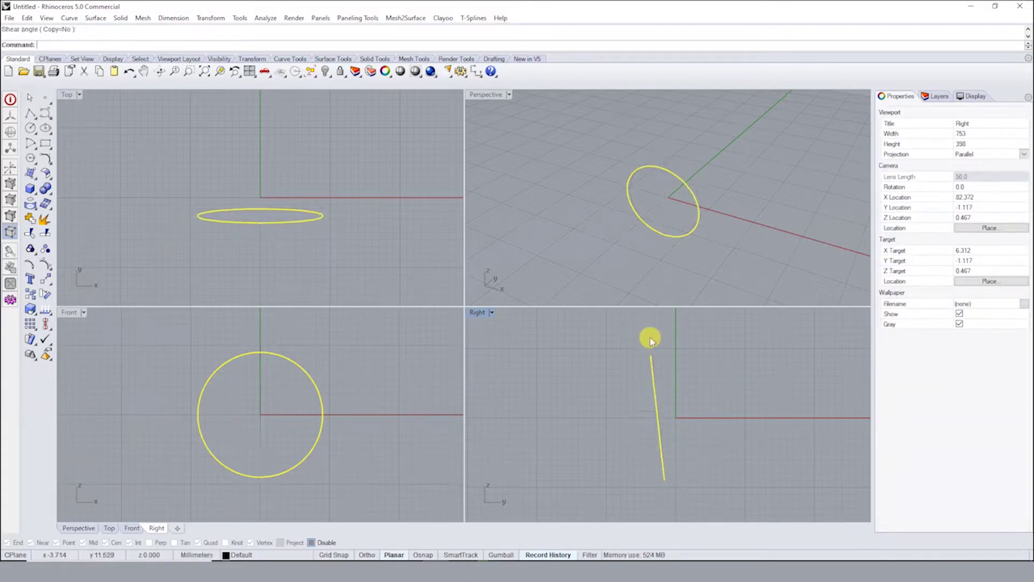
Mirror a copy of the tilted circle to form the tapering pair
text(Mmirror)
key(Return)
click(704, 398)
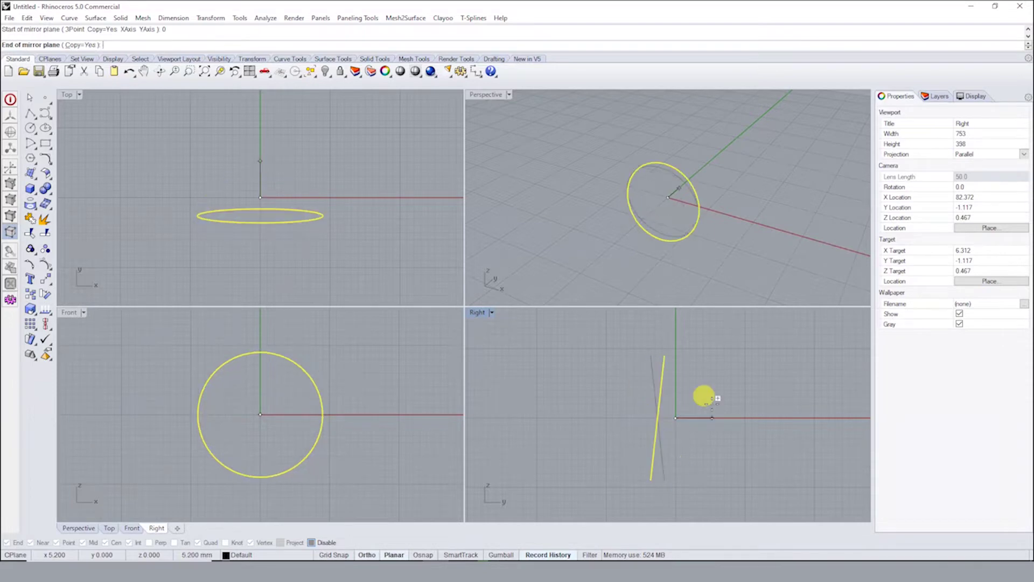
click(691, 351)
click(671, 374)
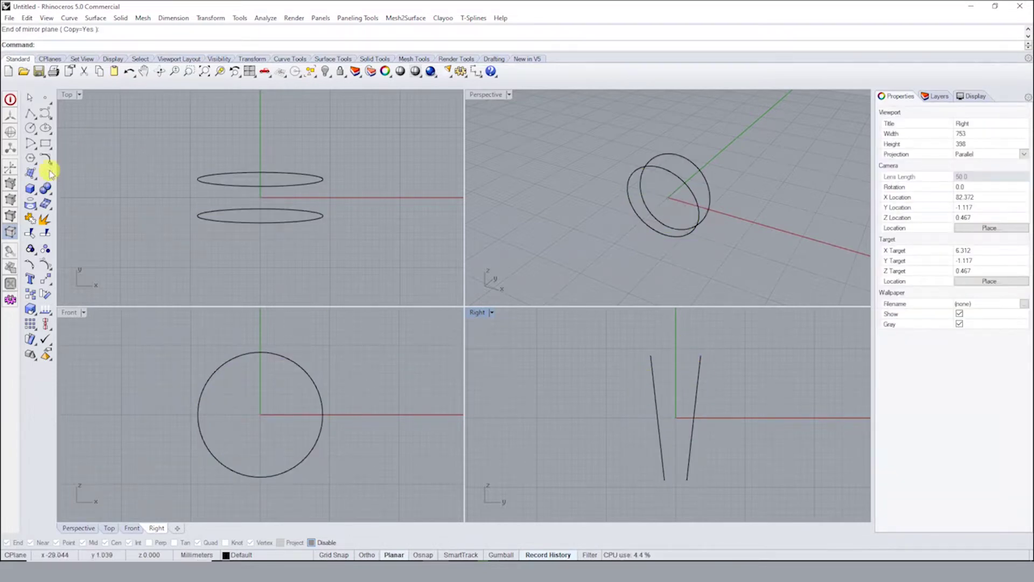
Draw a larger outer circle centred at the origin and nudge it slightly upward
click(31, 130)
text(0)
key(Return)
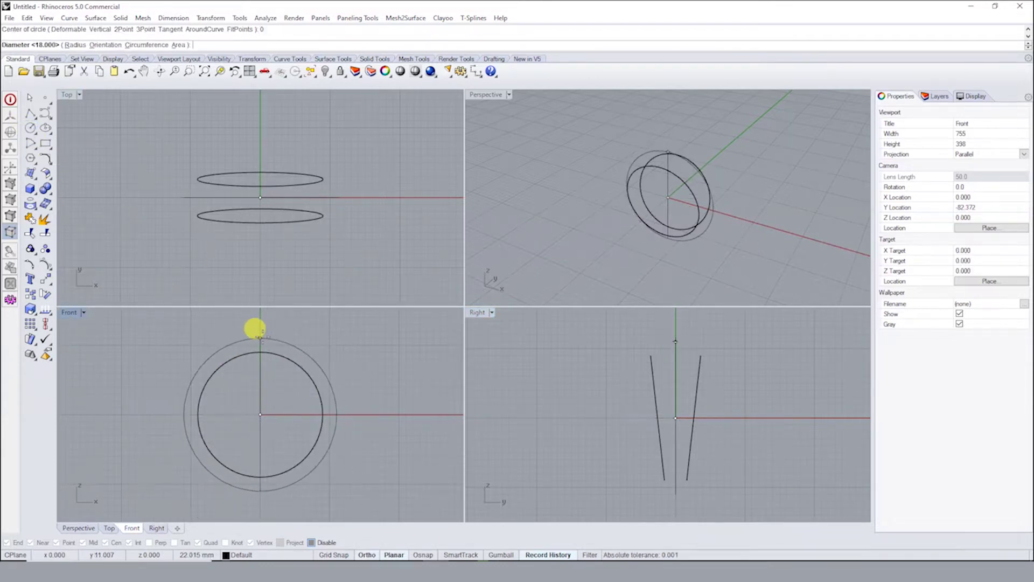
click(260, 333)
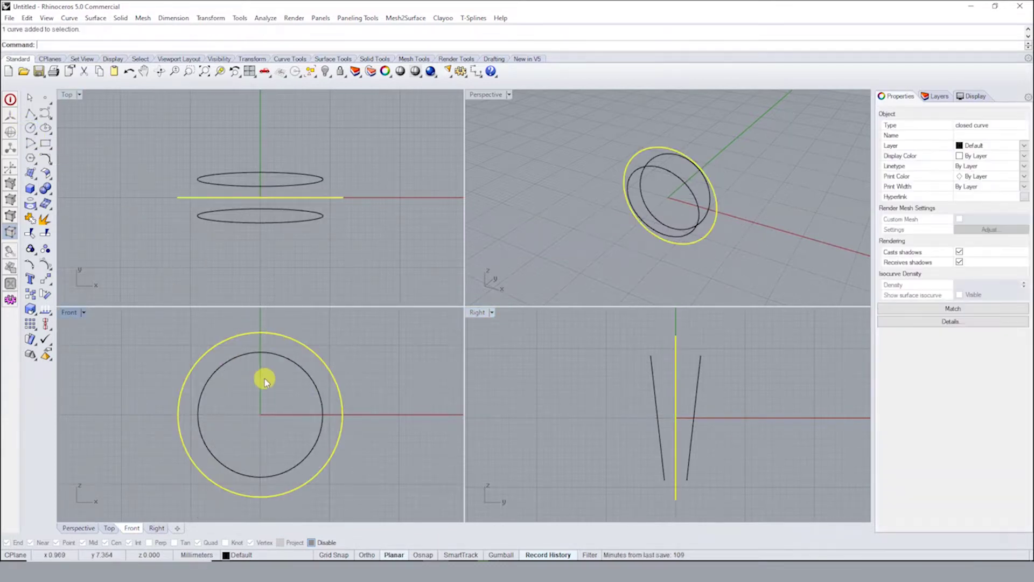
drag(310, 350, 310, 346)
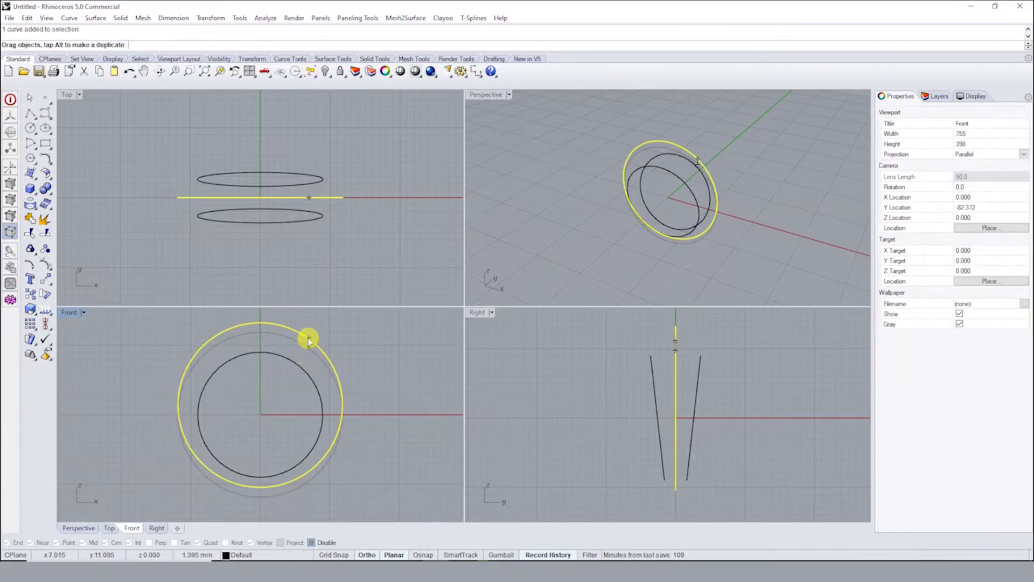
Select only the outer circle in the Front view
key(Escape)
key(ctrl+a)
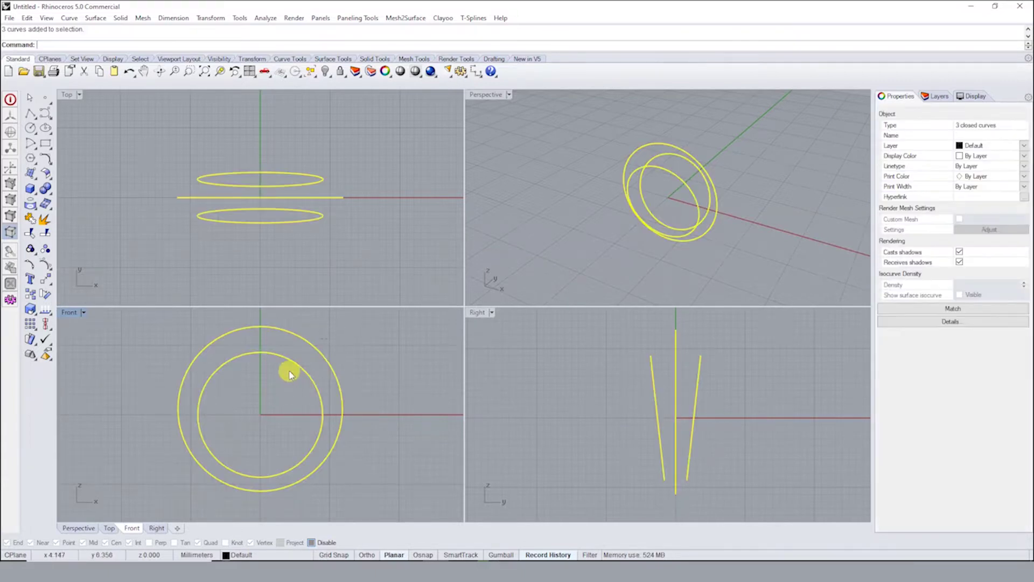
click(323, 353)
text(S)
key(Return)
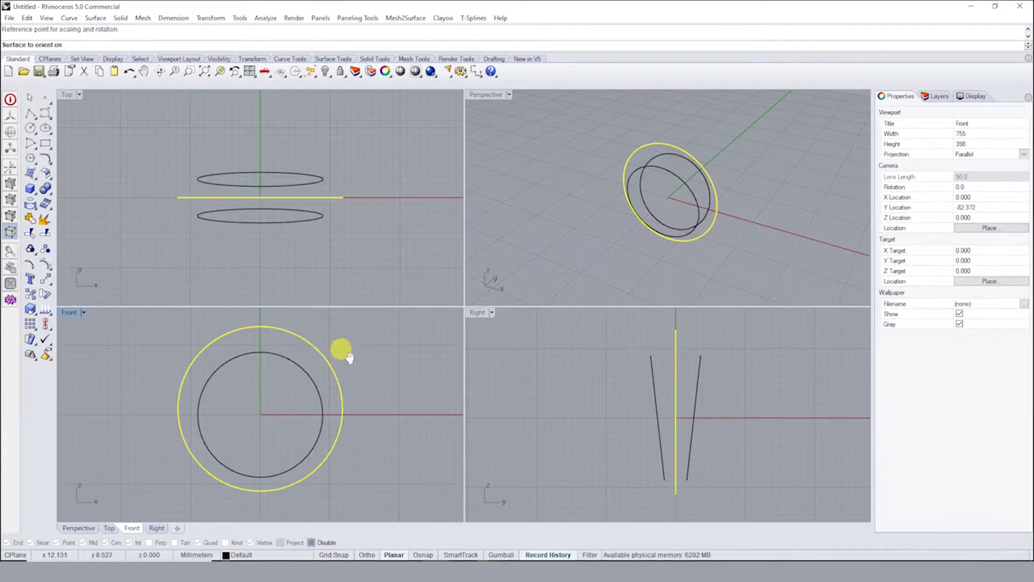
text(s)
right_drag(349, 356, 374, 379)
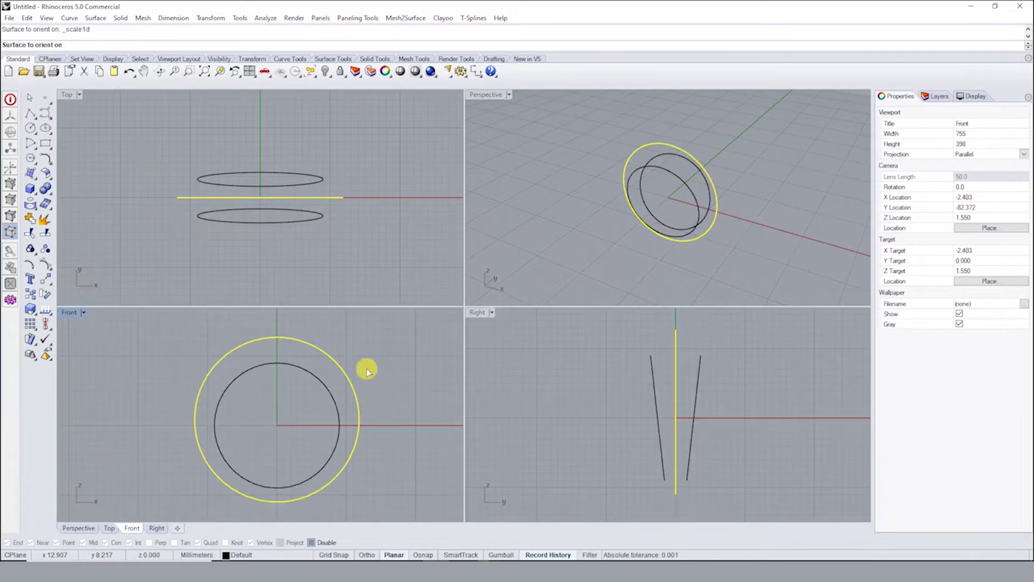
Narrow the outer circle with one-direction scaling from the origin, then orbit the Perspective view
key(Escape)
key(Return)
text(0)
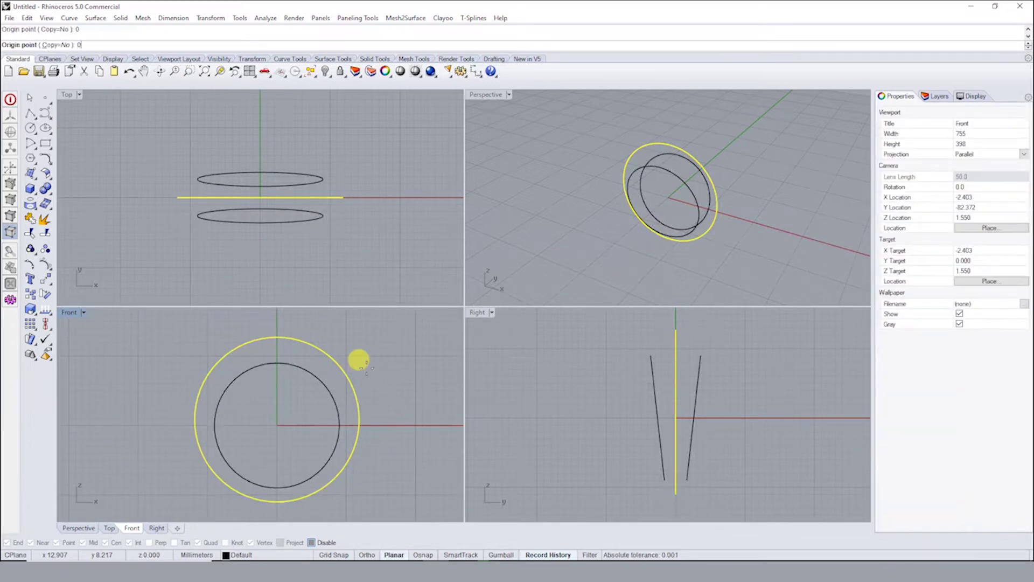
key(Return)
click(366, 358)
click(368, 360)
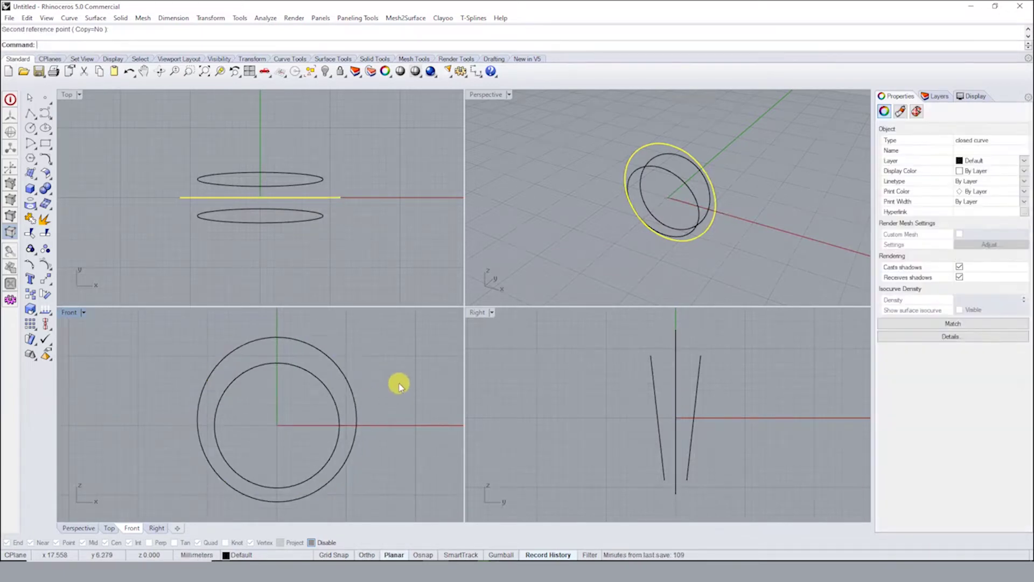
click(399, 385)
click(724, 177)
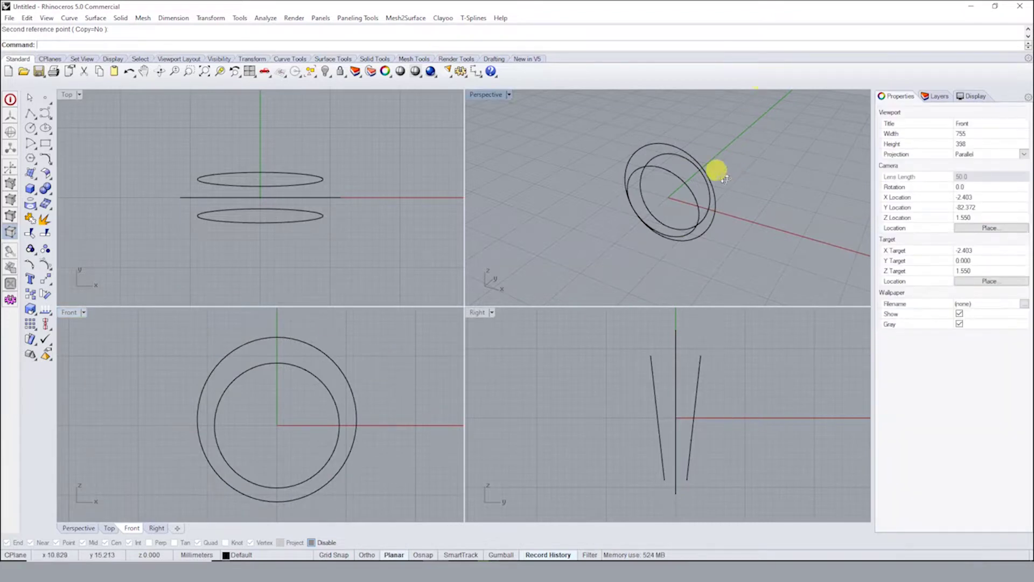
right_drag(724, 177, 692, 142)
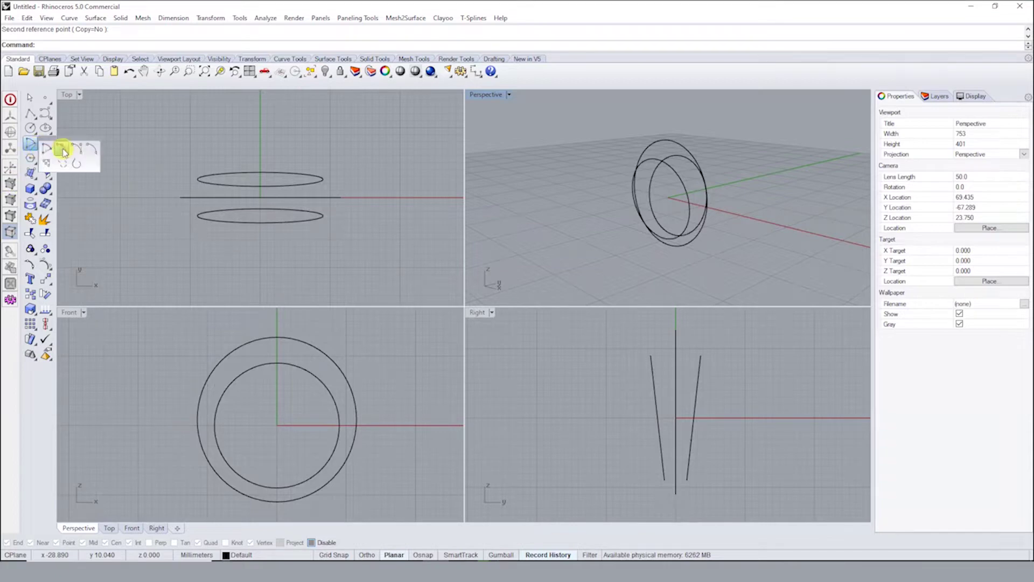
With Osnap on, close the top and bottom of the tapered side lines with arcs
click(70, 152)
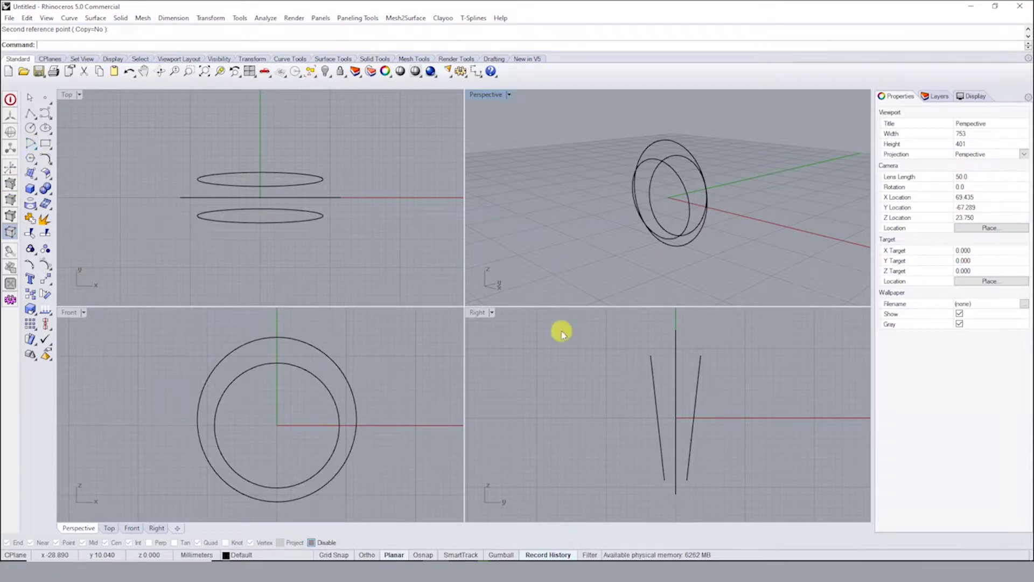
click(324, 542)
click(649, 354)
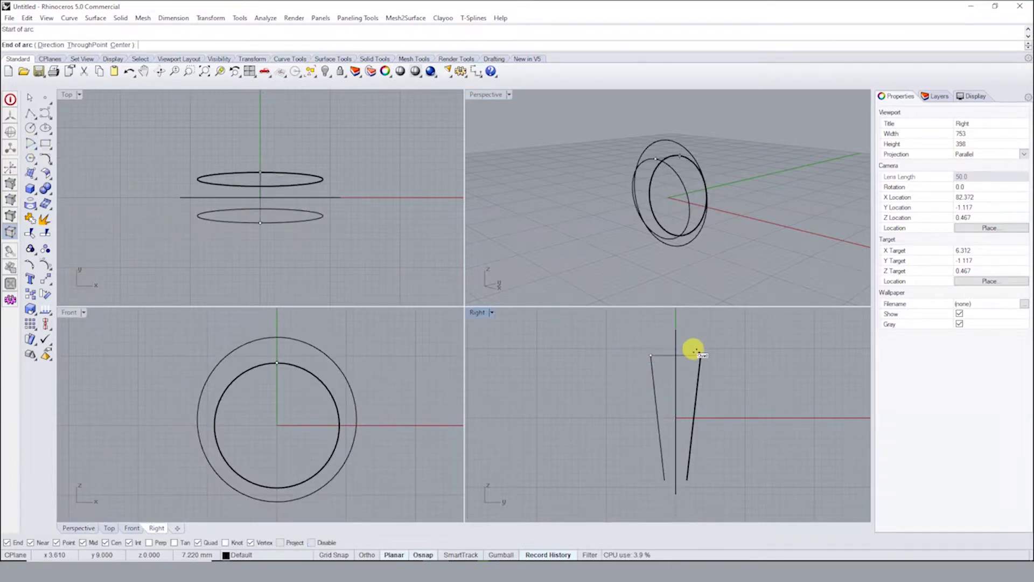
click(699, 356)
click(676, 327)
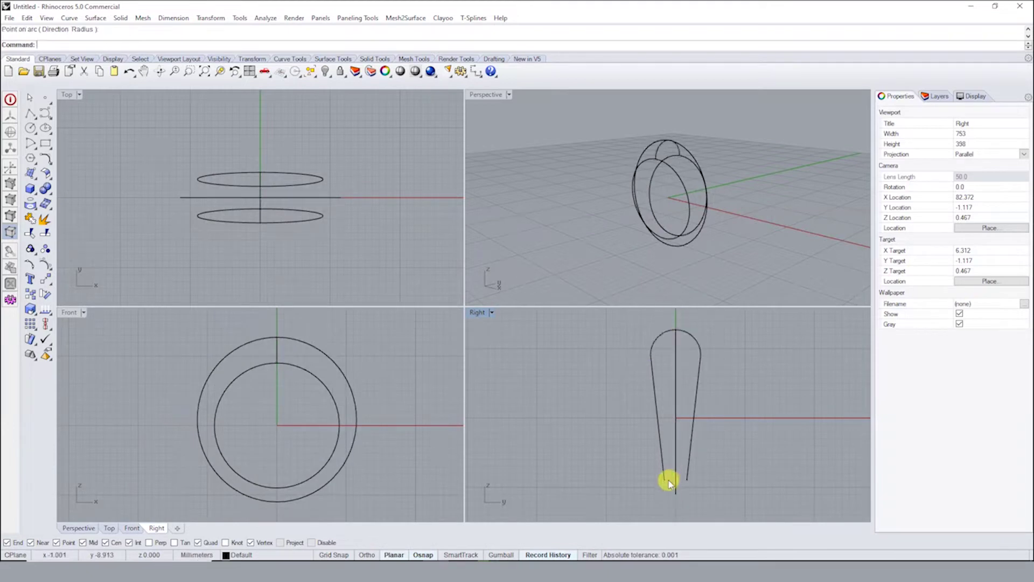
right_drag(630, 161, 658, 168)
key(Return)
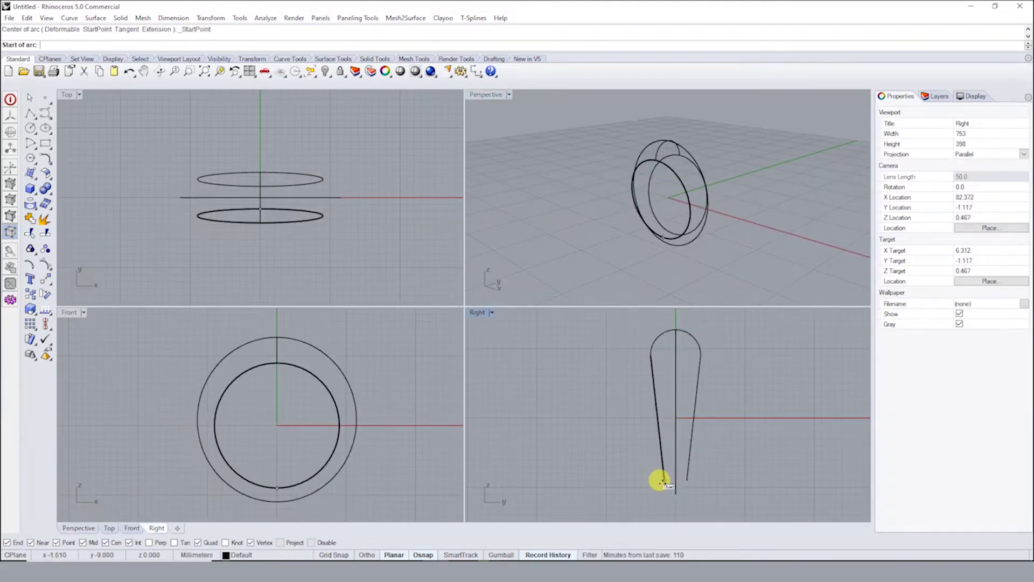
click(662, 481)
click(682, 480)
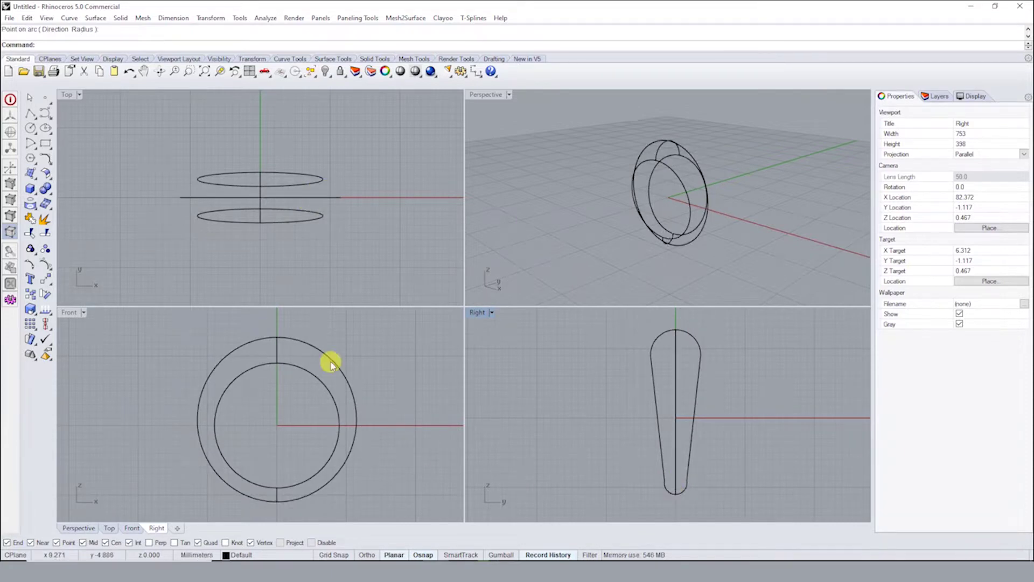
Create section points across the band's right side in the Front view
click(308, 418)
key(ctrl+a)
text(Section)
key(Return)
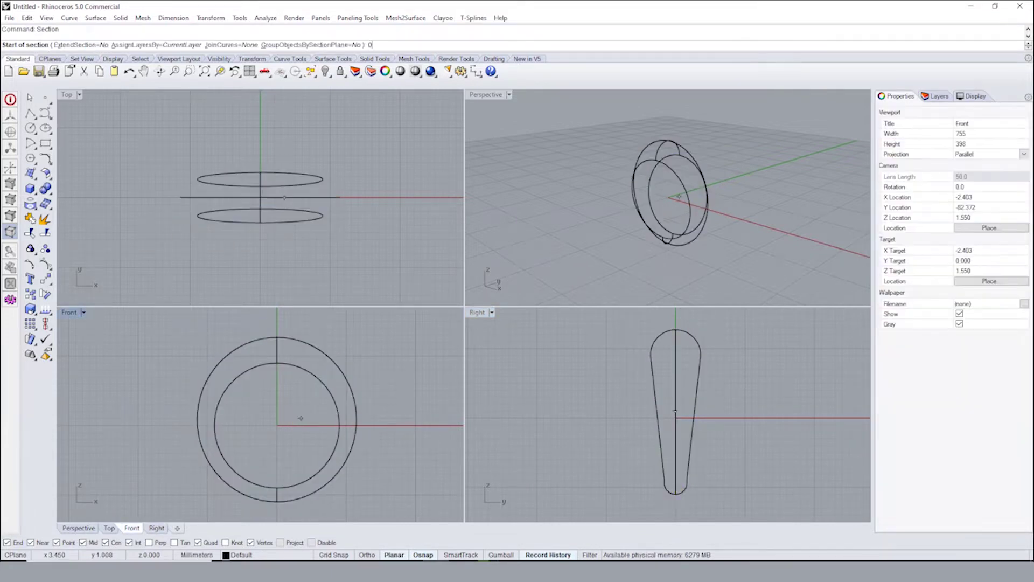
key(Return)
click(381, 418)
key(Return)
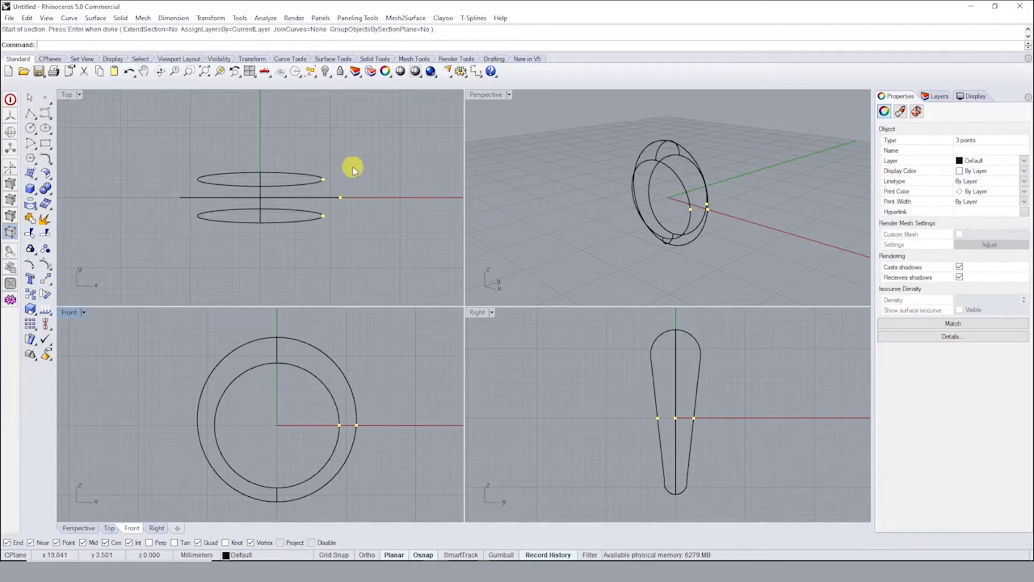
click(48, 126)
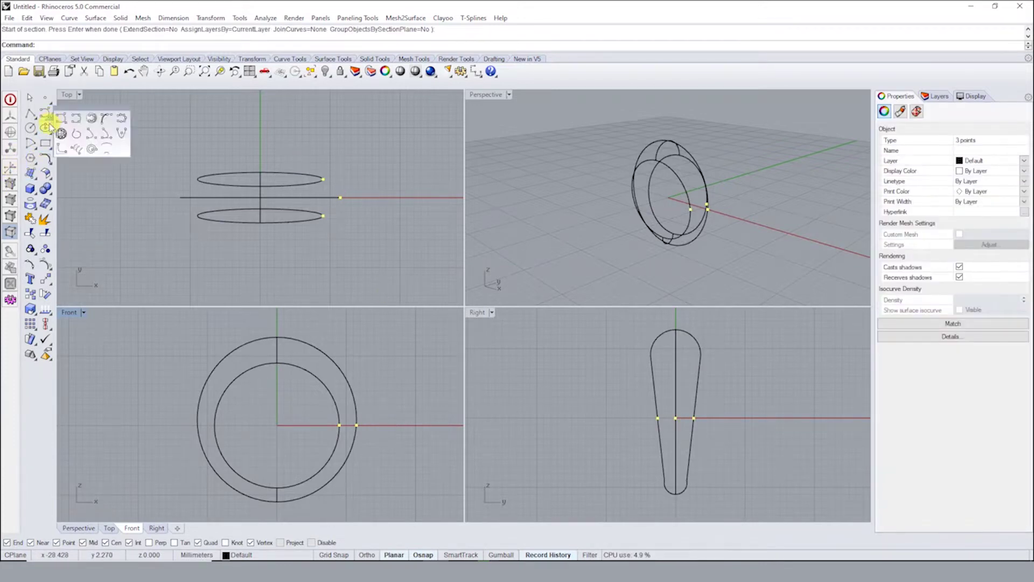
click(31, 144)
Draw a start-end-point arc through the three section points in Top view
click(75, 143)
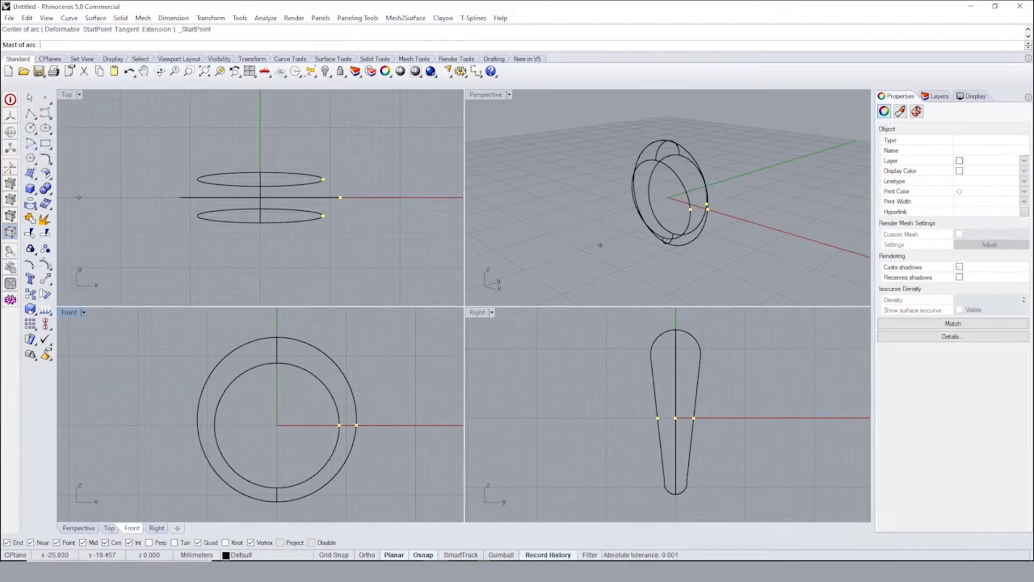
click(323, 179)
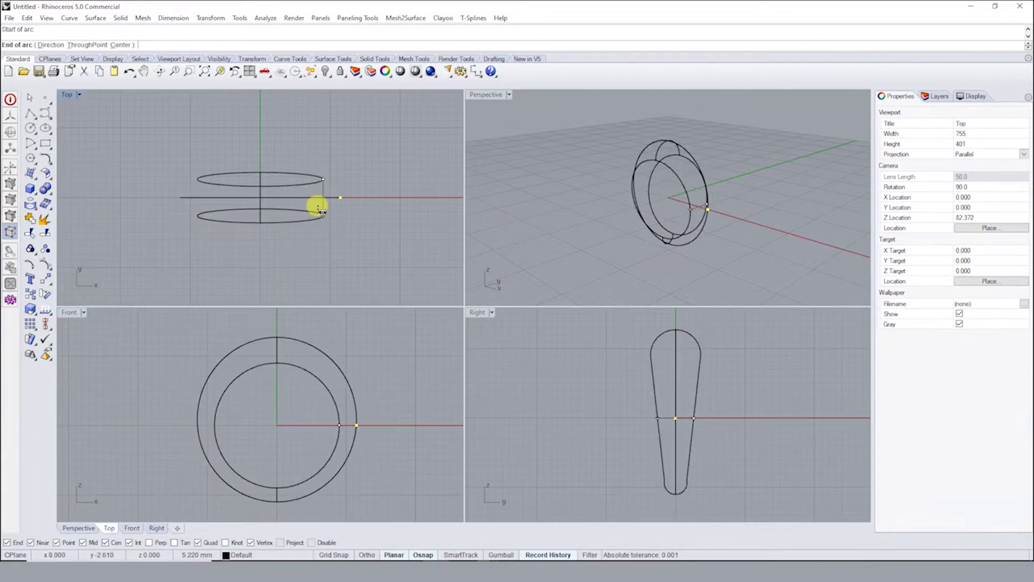
click(323, 216)
click(340, 198)
right_drag(339, 189, 346, 201)
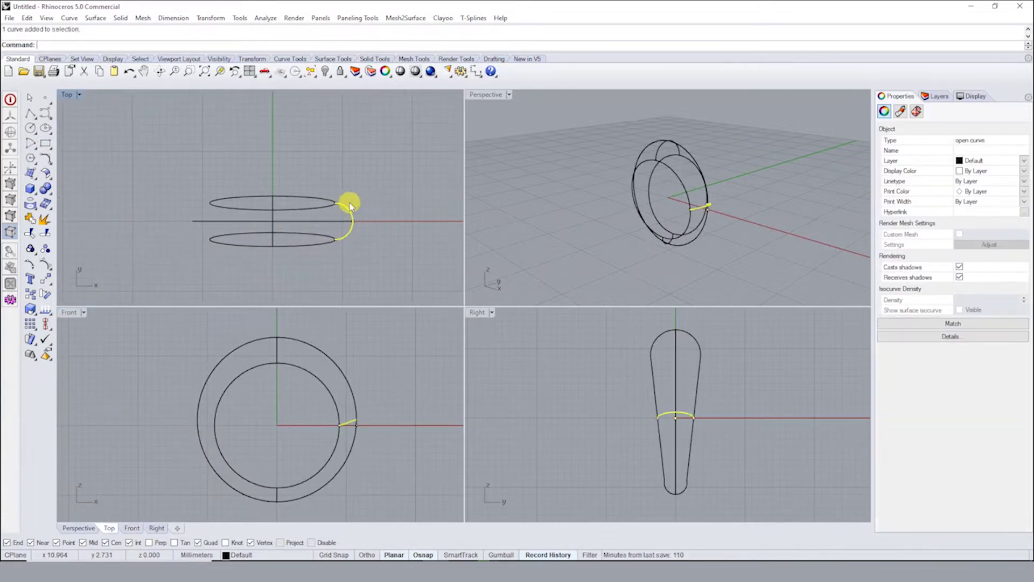
Mirror the arc across the vertical axis to the band's left side
text(mirror)
key(Return)
click(344, 197)
click(264, 118)
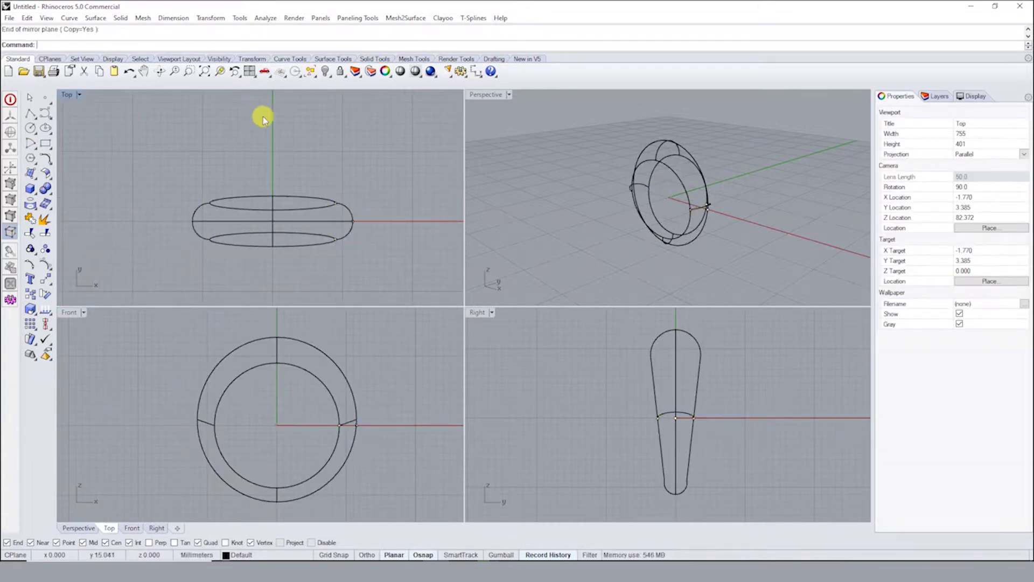
Select all helper points with SelPt and delete them, then maximize Perspective
text(Pt)
key(Return)
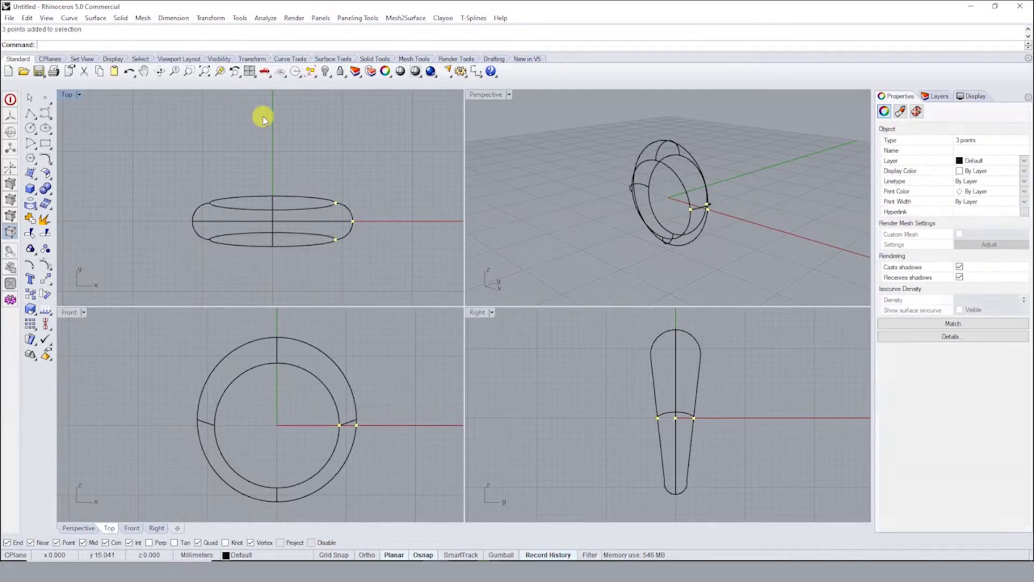
key(Delete)
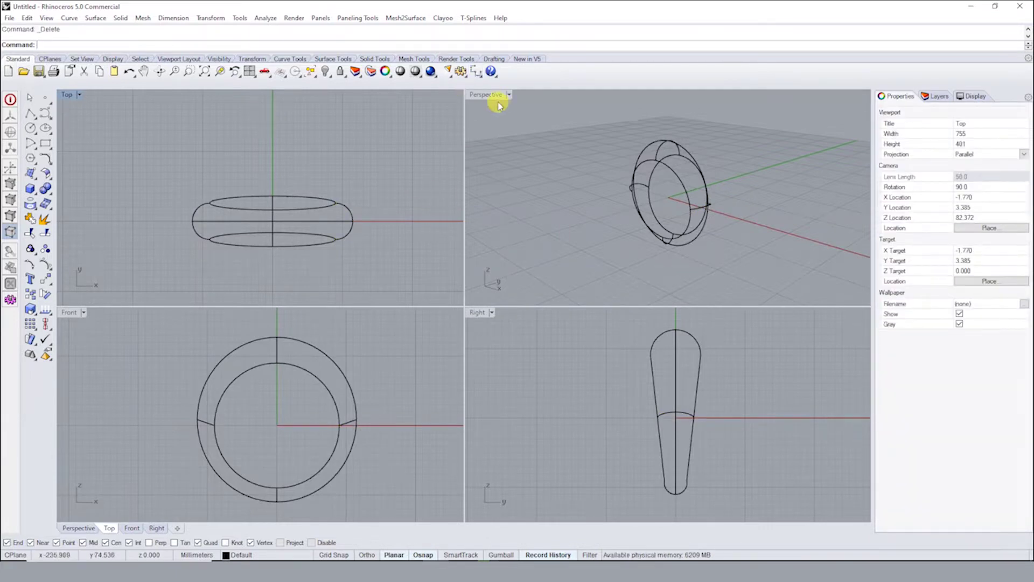
double_click(498, 105)
Window-select the seven curves, build a NetworkSrf from them, and set Perspective to Shaded
right_drag(483, 231, 531, 250)
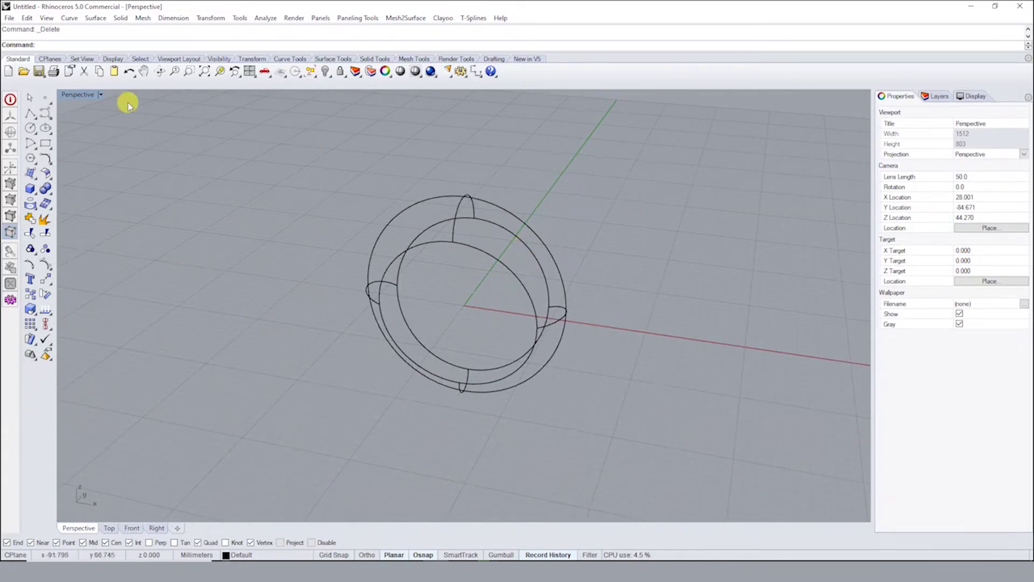
drag(186, 97, 717, 458)
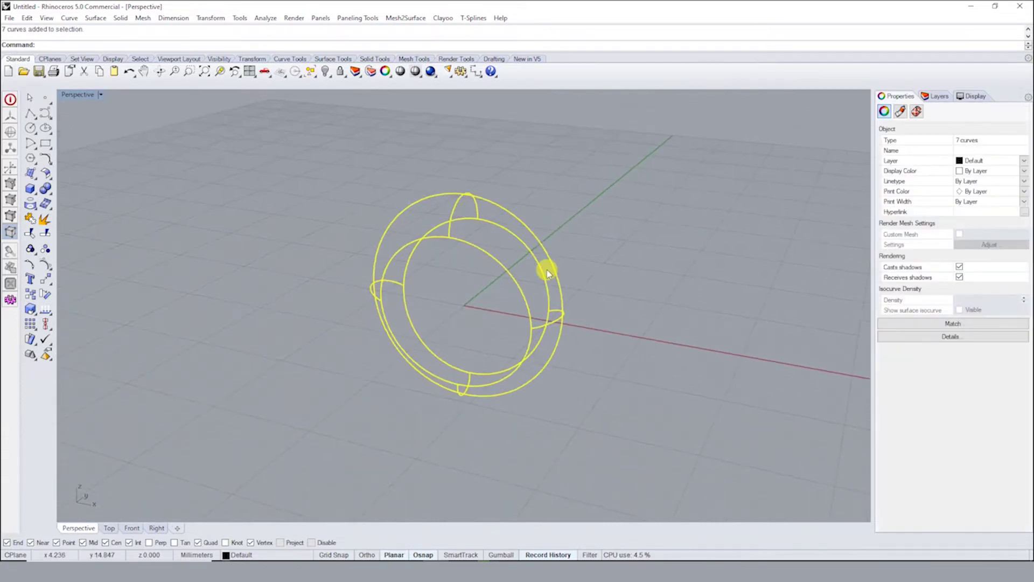
text(Ne)
key(Return)
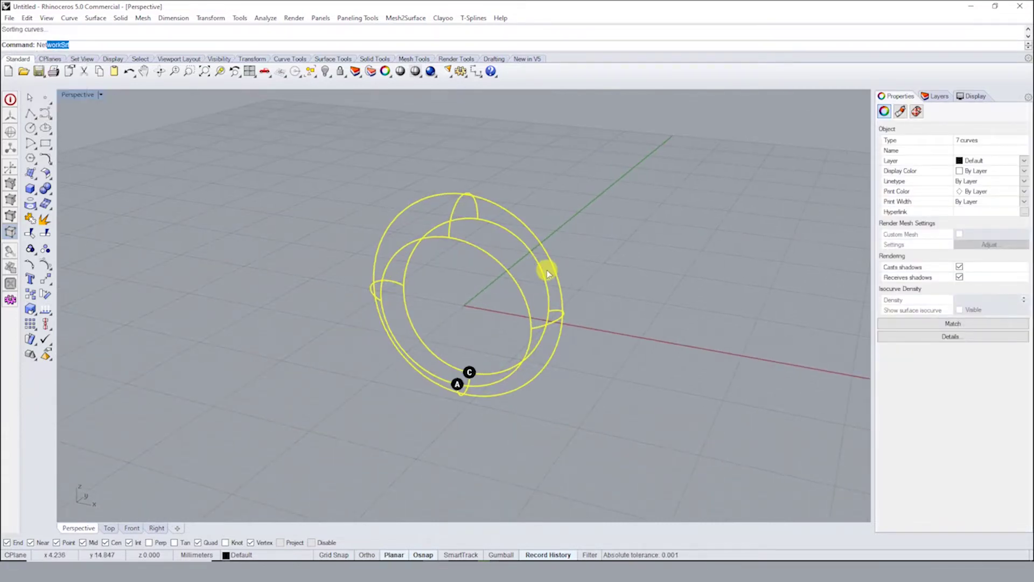
click(722, 243)
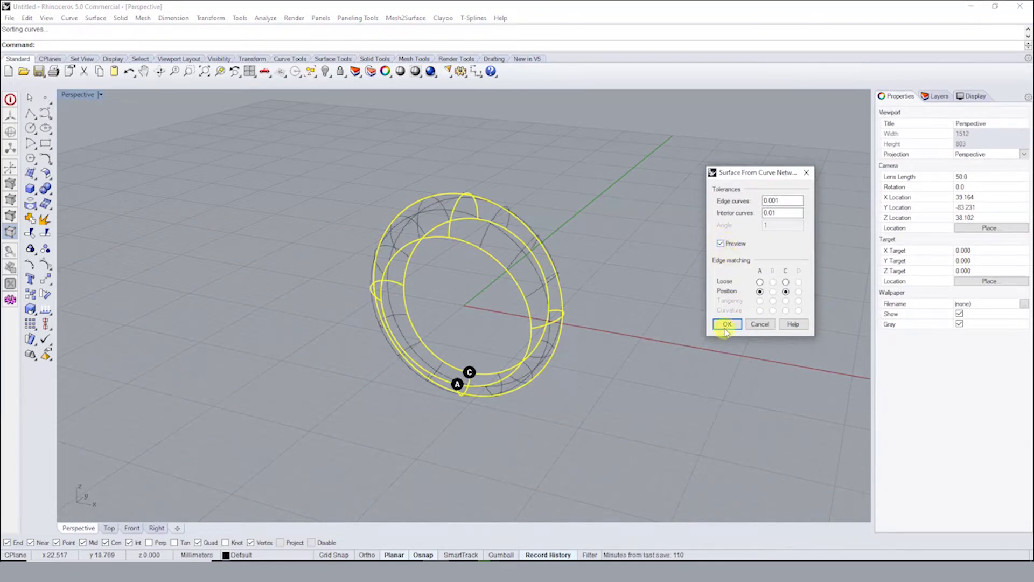
click(725, 324)
click(100, 95)
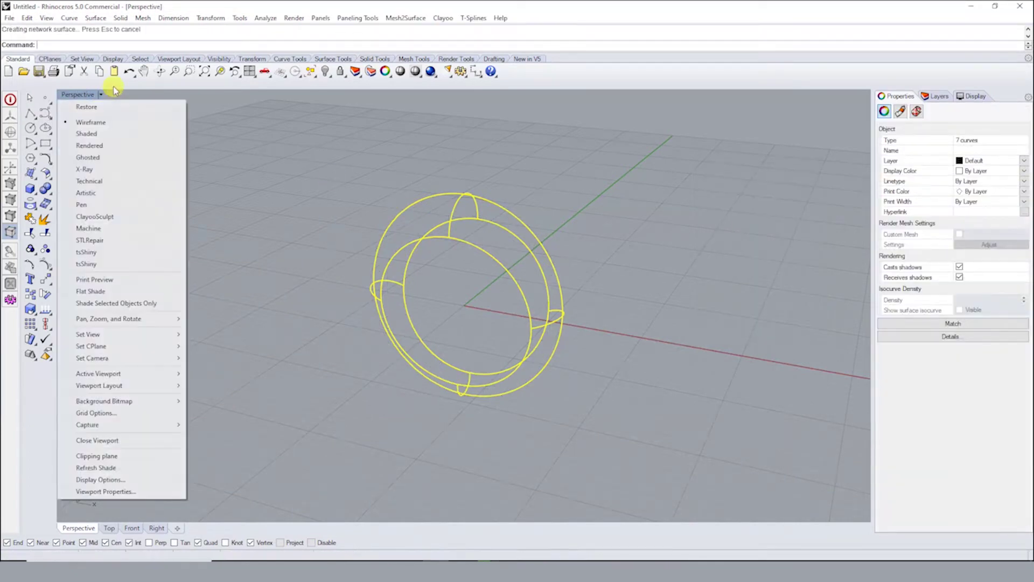
click(129, 134)
mouse_move(573, 254)
right_down()
mouse_move(446, 162)
mouse_move(531, 258)
right_up()
scroll(485, 282, up, 5)
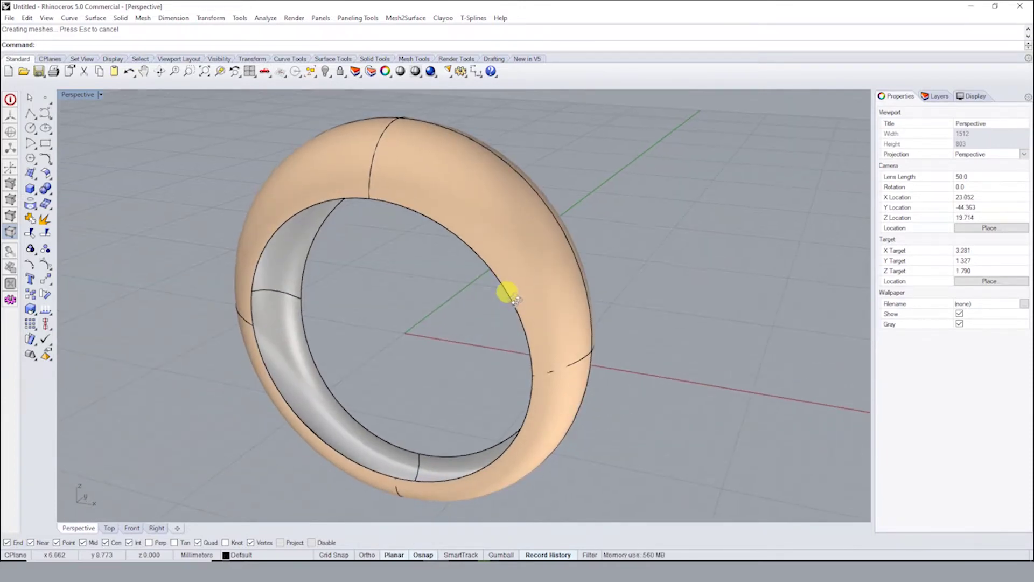
Select and deselect the outer ring surface, leaving nothing selected
click(510, 246)
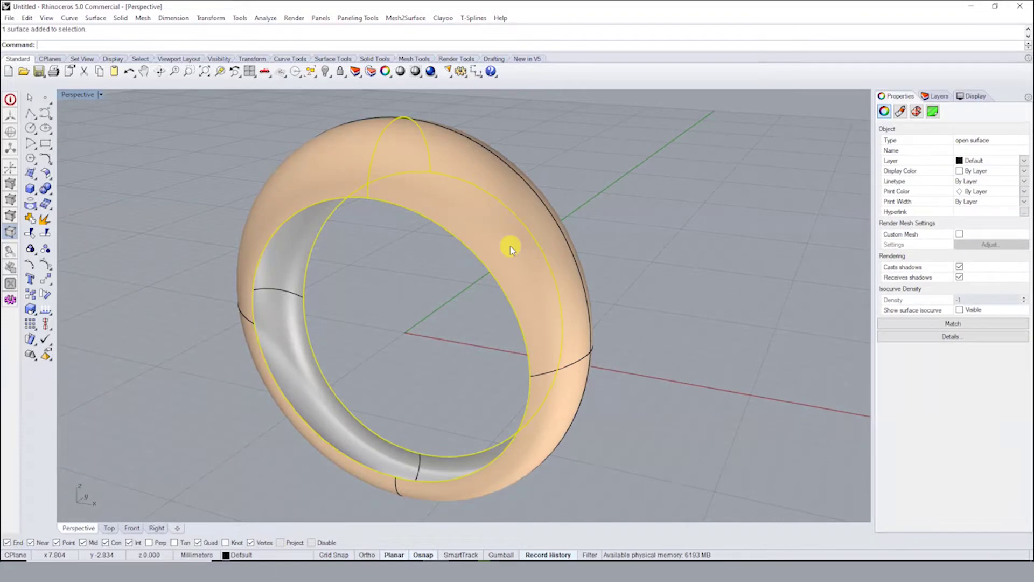
click(603, 240)
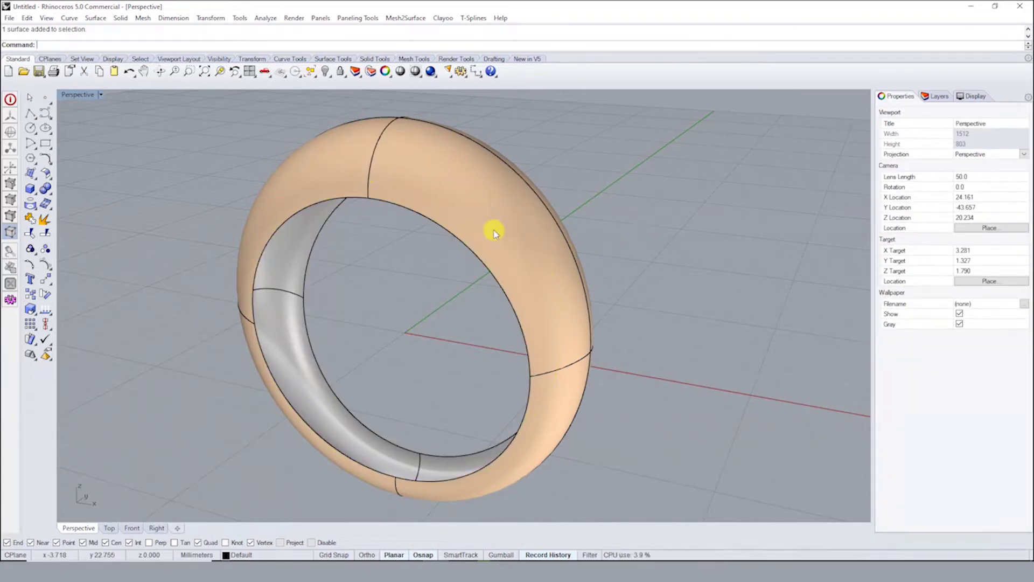
click(416, 242)
click(307, 247)
click(279, 173)
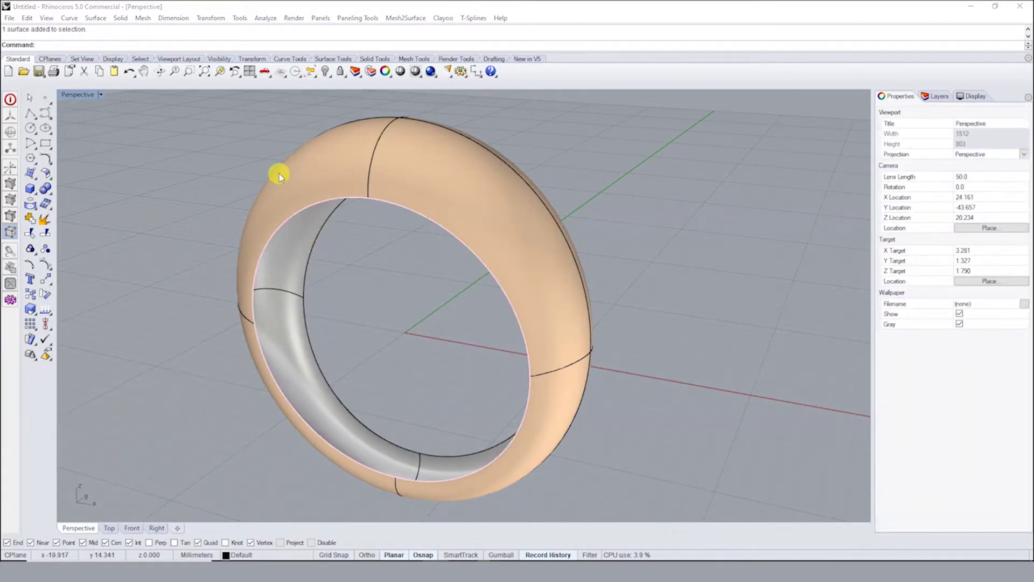
click(363, 232)
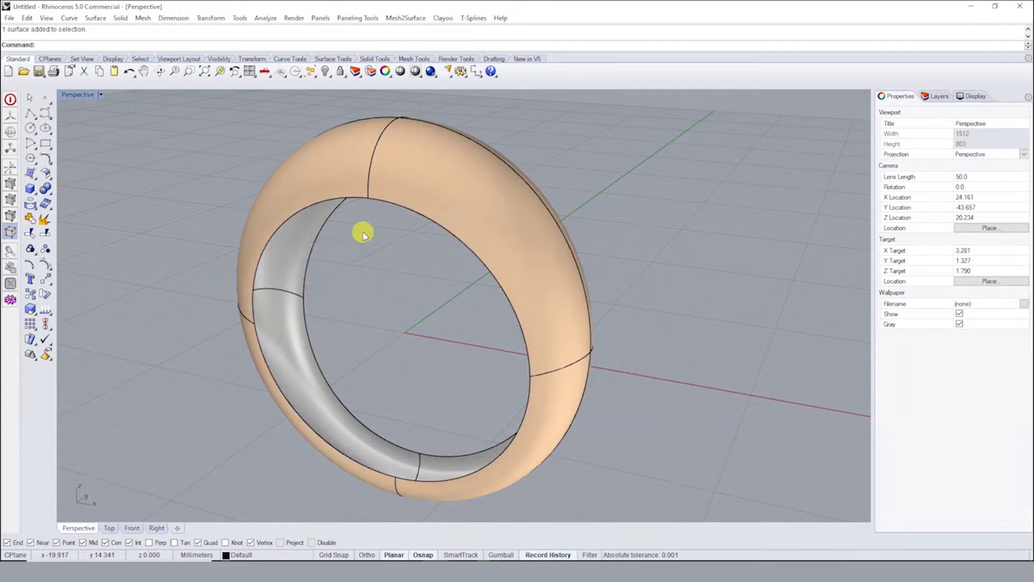
Try the Pen, Artistic, Technical and tsShiny display modes on the Perspective view
click(100, 94)
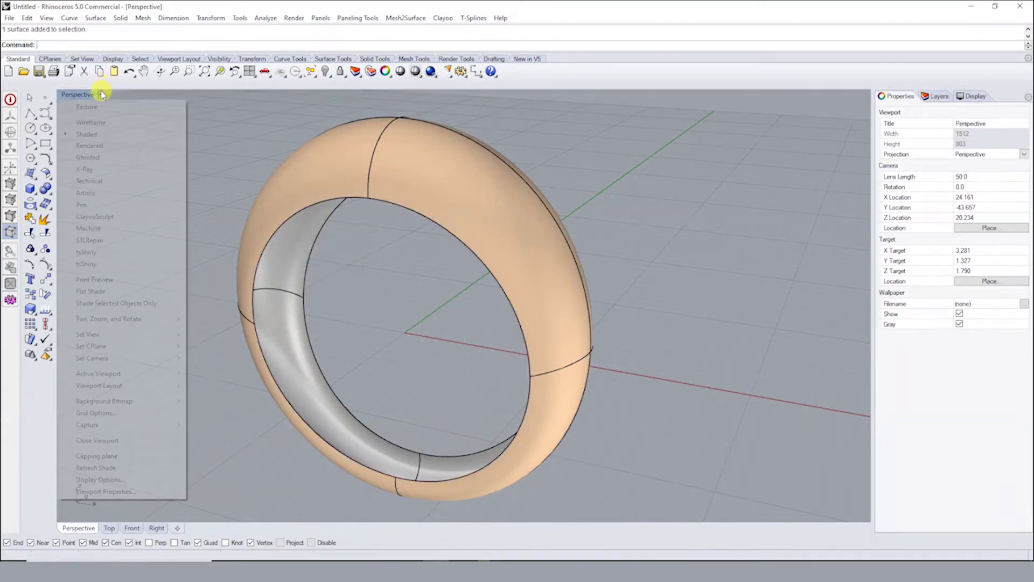
click(102, 206)
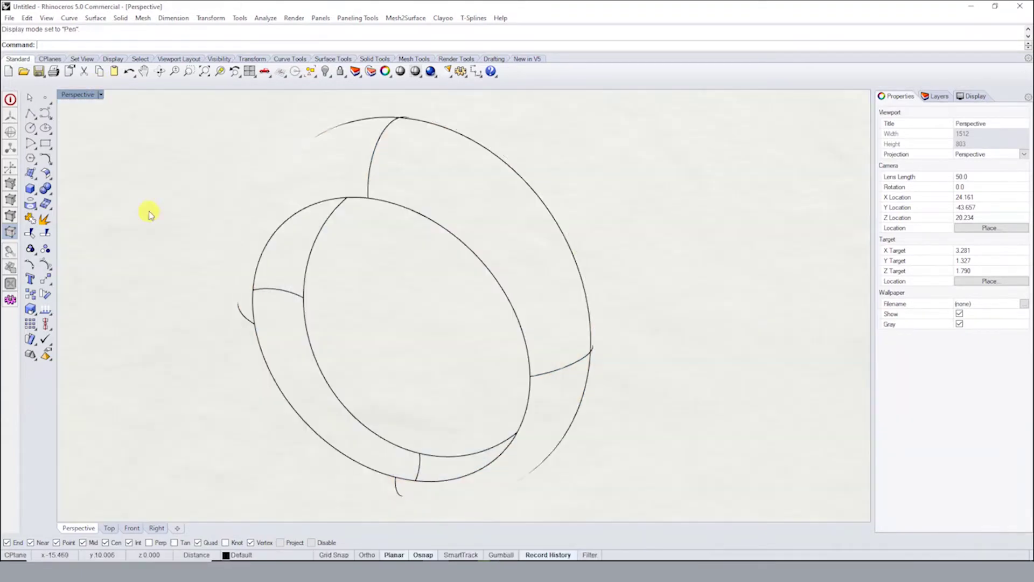
click(100, 95)
click(89, 193)
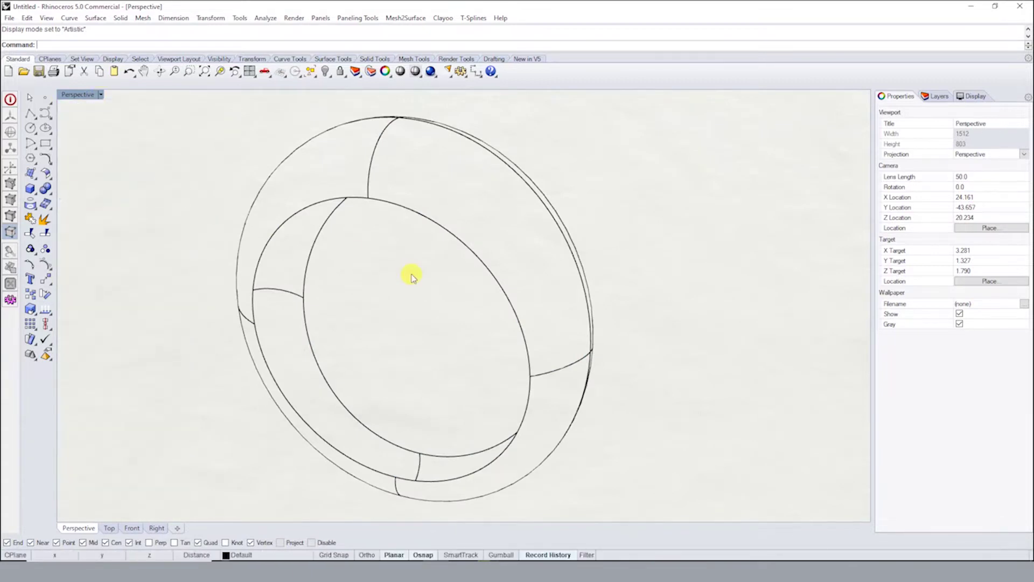
click(101, 95)
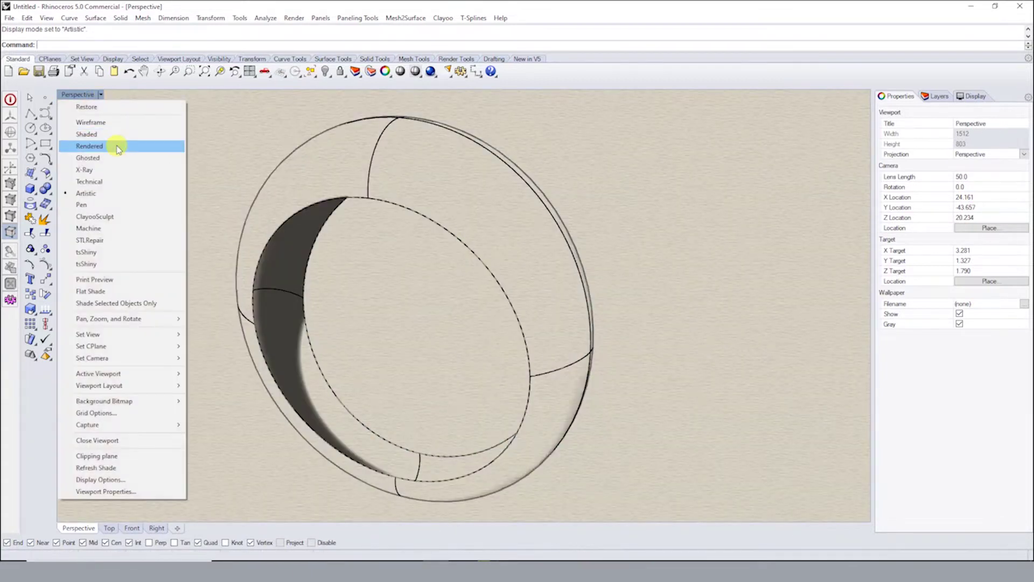
click(89, 181)
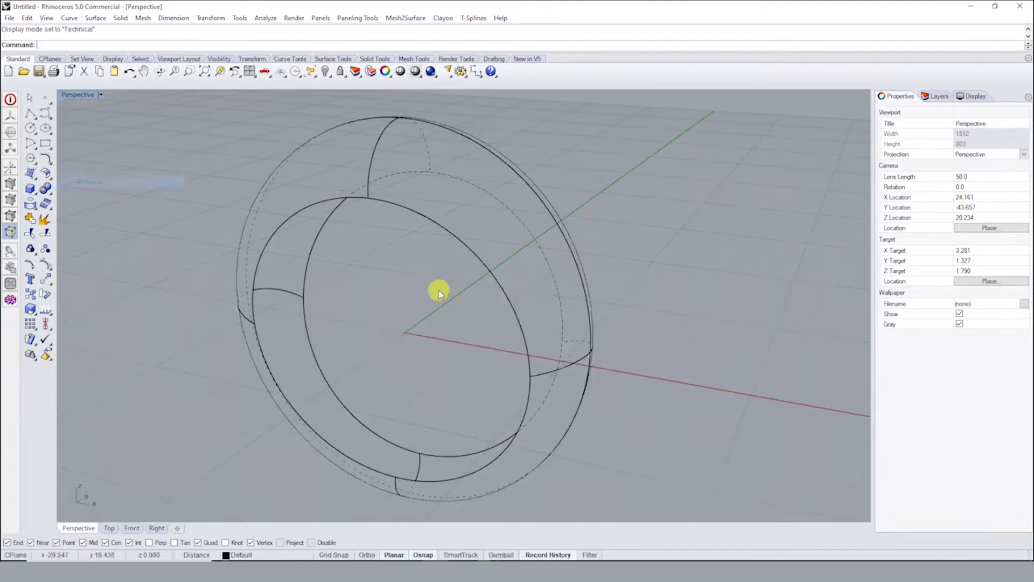
click(101, 95)
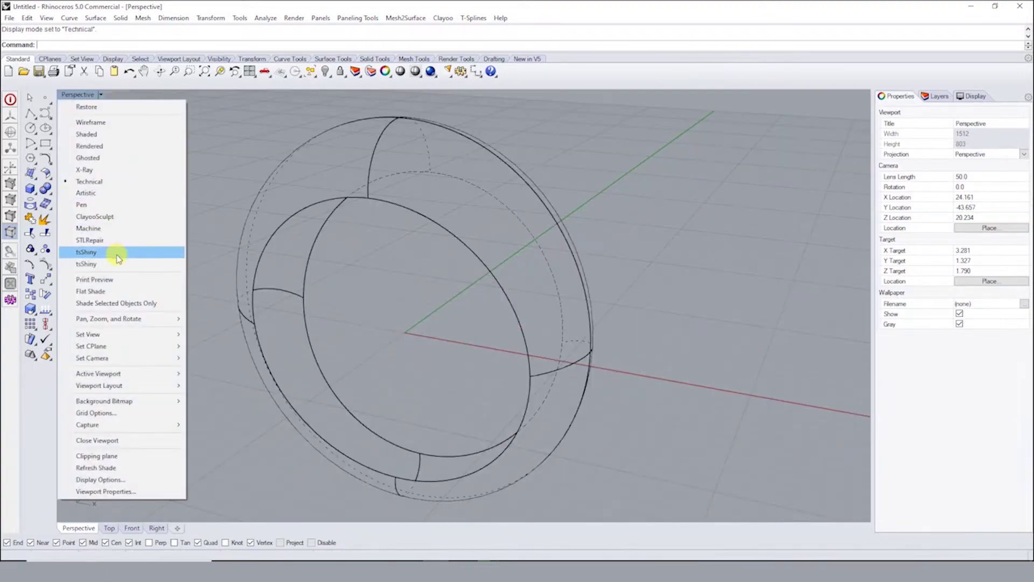
click(89, 252)
mouse_move(467, 293)
right_down()
mouse_move(342, 263)
mouse_move(372, 261)
mouse_move(478, 314)
mouse_move(454, 346)
mouse_move(372, 314)
mouse_move(395, 291)
mouse_move(350, 259)
right_up()
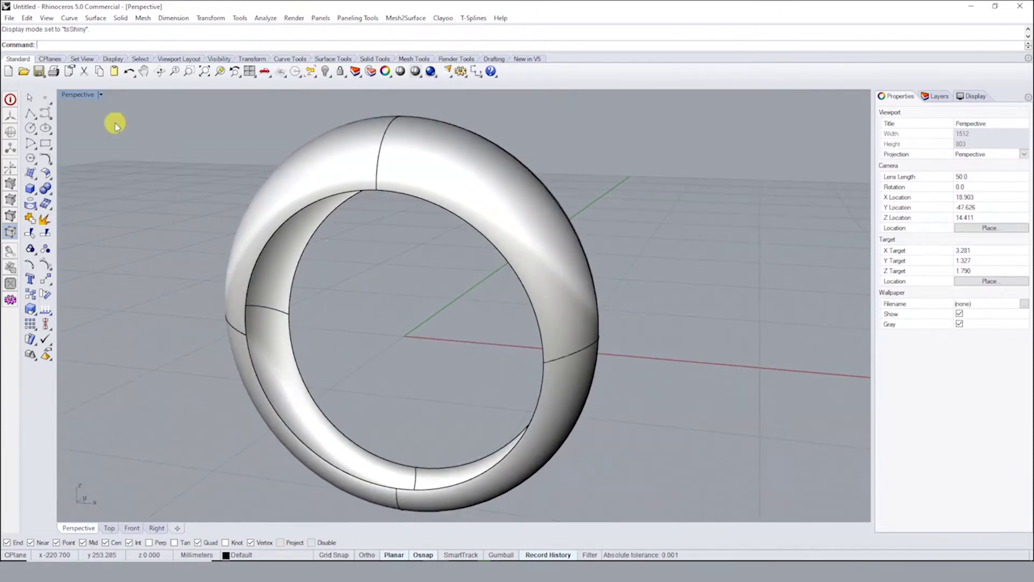
Return the Perspective view to Shaded and orbit the ring to a new angle
click(99, 95)
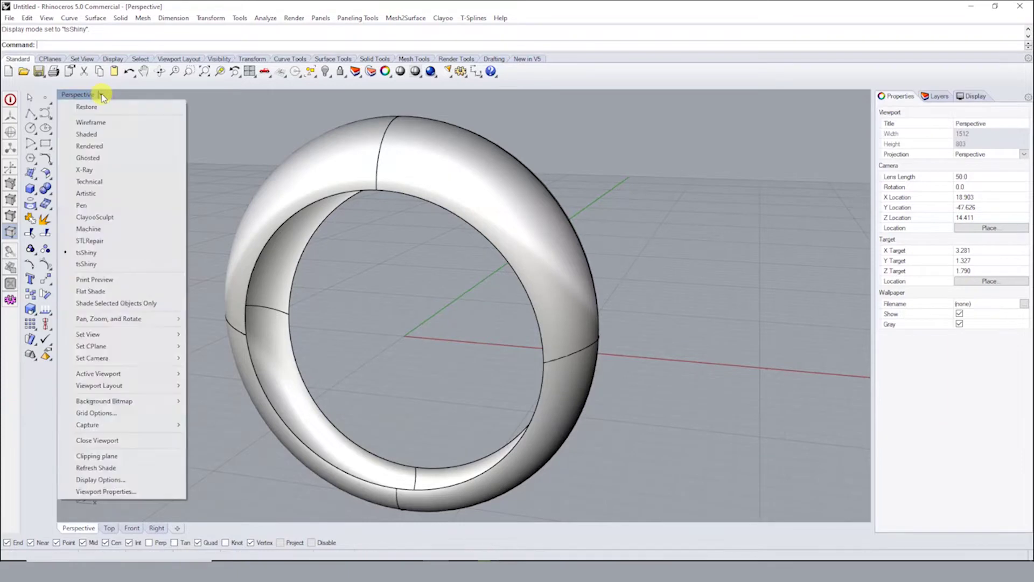
click(112, 134)
mouse_move(464, 273)
right_down()
mouse_move(390, 280)
mouse_move(456, 294)
right_up()
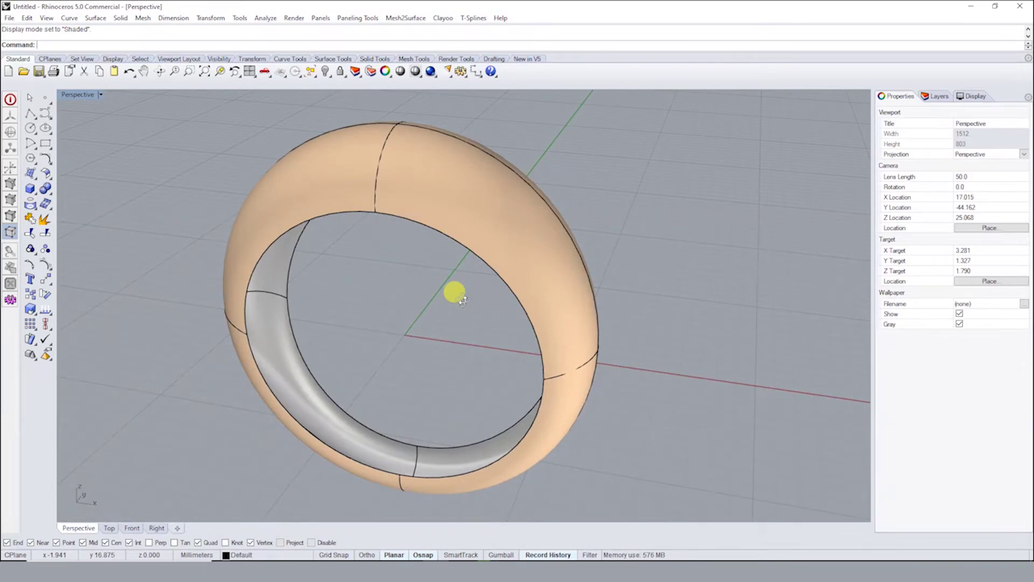
mouse_move(462, 299)
right_down()
mouse_move(431, 302)
mouse_move(455, 316)
mouse_move(420, 318)
mouse_move(445, 293)
mouse_move(425, 280)
mouse_move(454, 243)
mouse_move(429, 291)
mouse_move(437, 303)
mouse_move(411, 240)
mouse_move(259, 145)
right_up()
Orbit around the ring, trying selections and undoing the hidden seam curves
drag(616, 474, 266, 281)
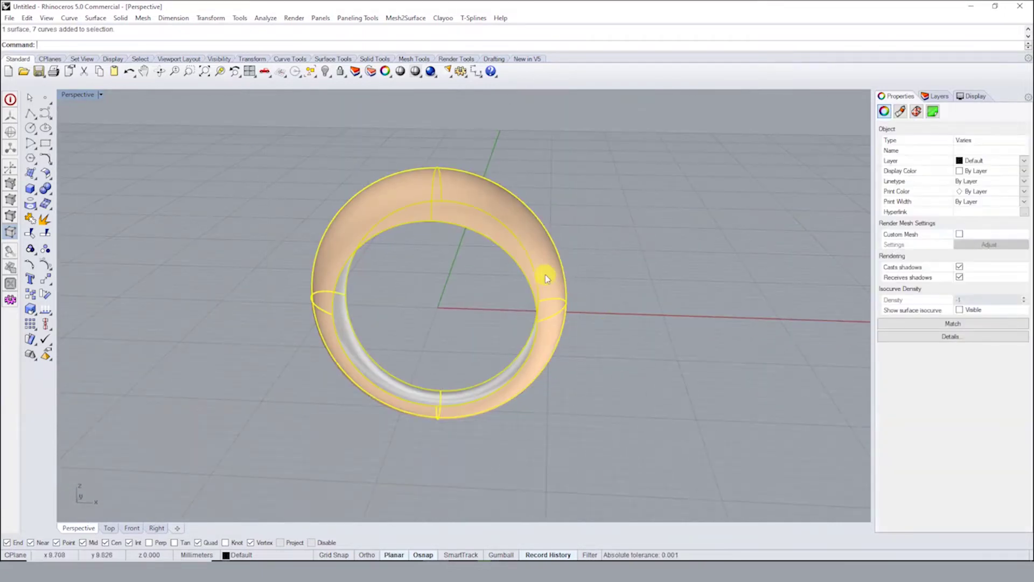
ctrl+click(537, 250)
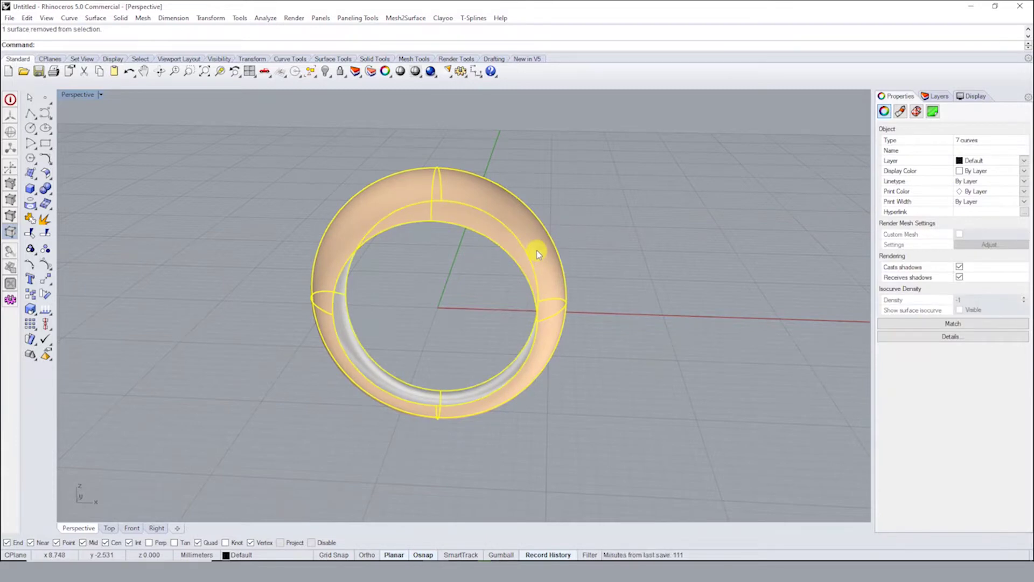
key(Escape)
right_drag(537, 250, 413, 168)
click(422, 189)
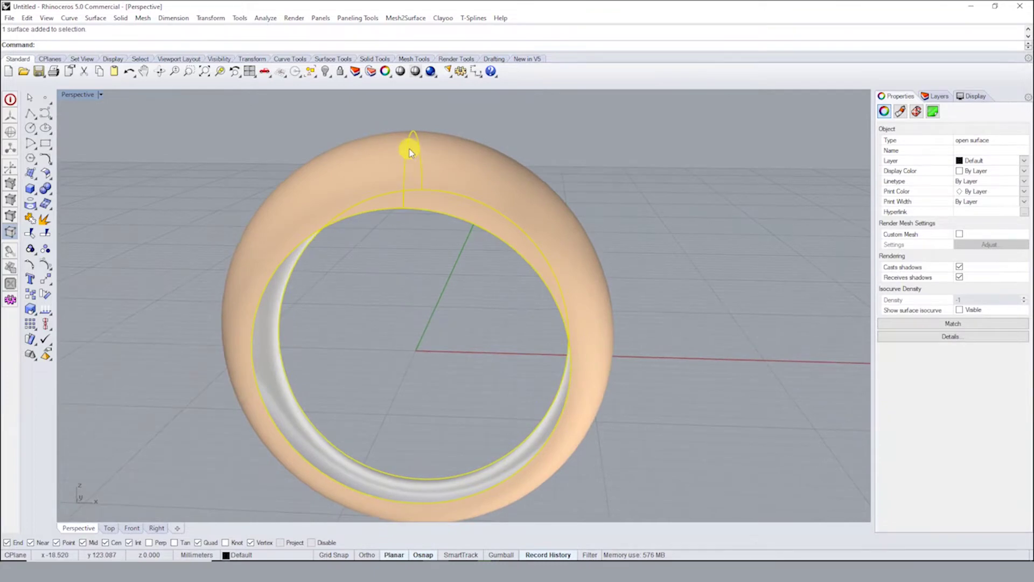
key(Escape)
mouse_move(446, 446)
right_down()
mouse_move(474, 427)
mouse_move(495, 385)
right_up()
key(ctrl+z)
Run SrfSeam on the ring surface and place the seam at the band's bottom
click(502, 162)
text(Srse)
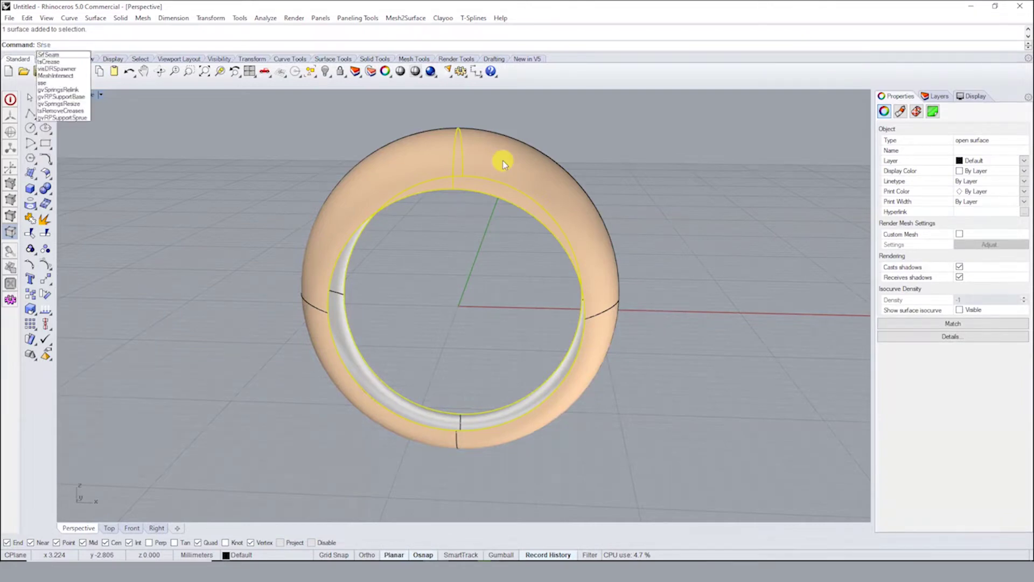
key(Escape)
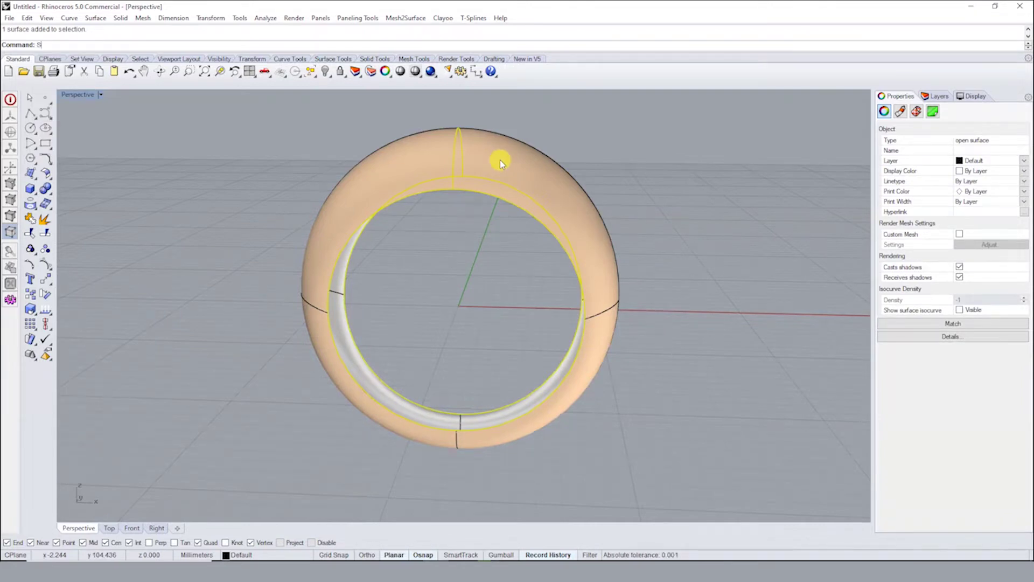
text(rfSeam)
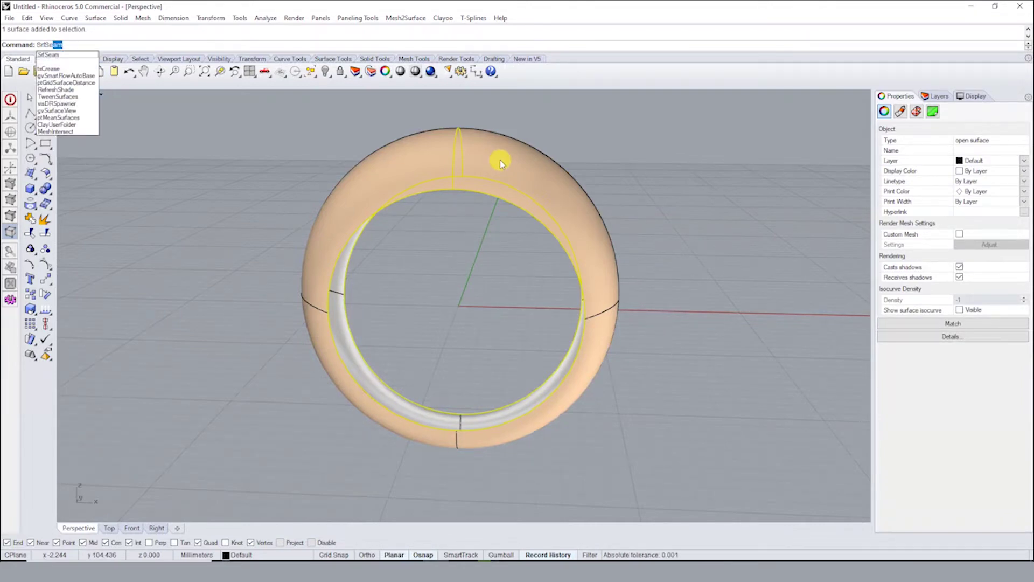
key(Return)
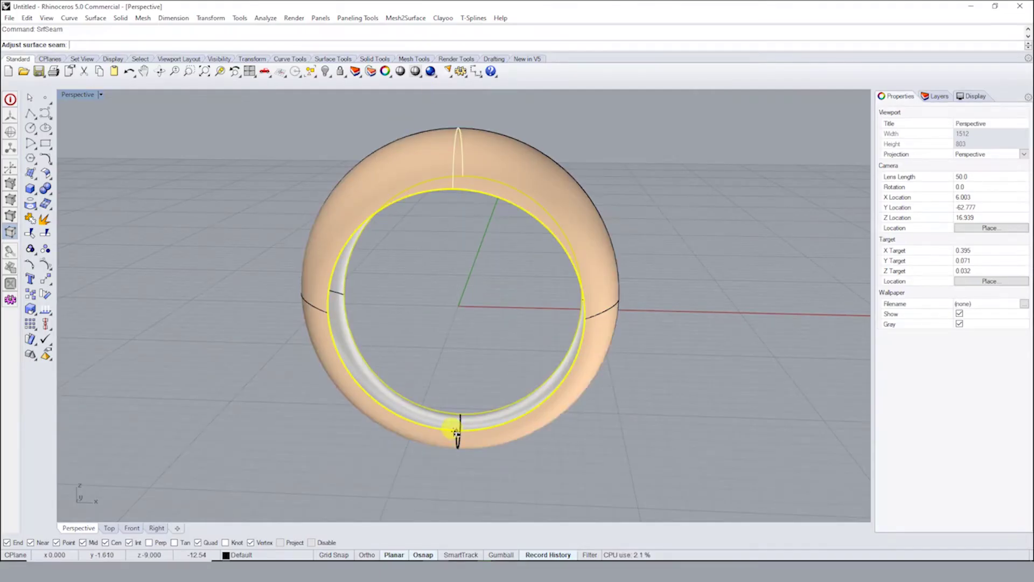
click(456, 432)
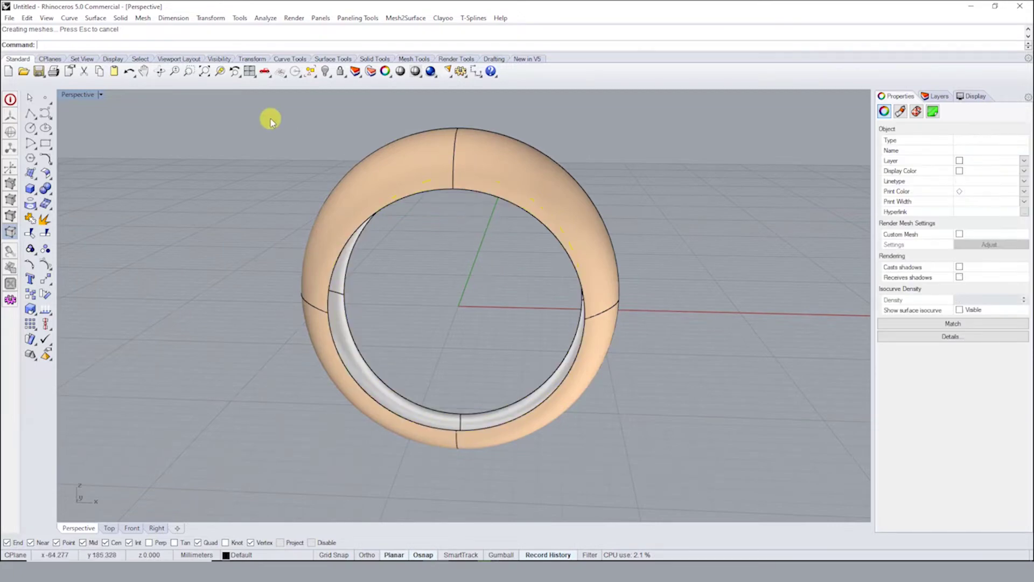
Select everything and hide the ring's seam curves
drag(268, 116, 716, 427)
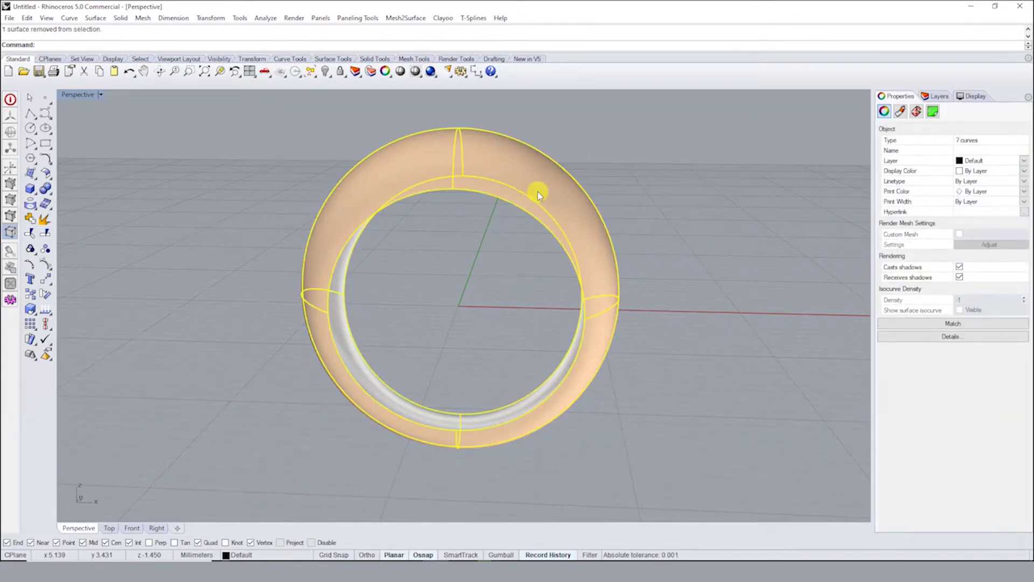
key(ctrl+h)
mouse_move(538, 326)
right_down()
mouse_move(456, 272)
mouse_move(568, 228)
right_up()
Flip the ring surface direction with Dir so the outside is grey and the inside orange
click(593, 210)
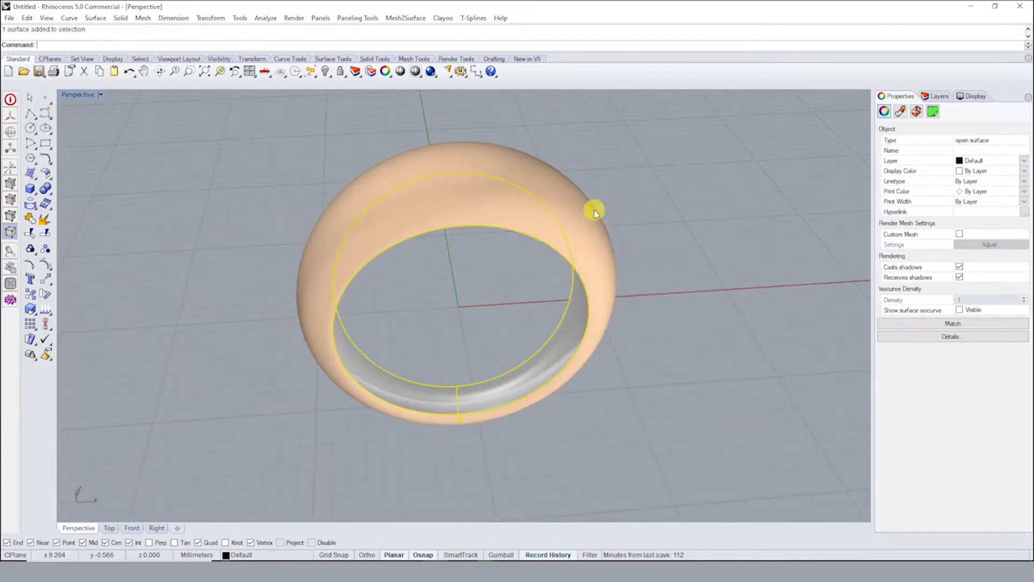
text(Dir)
key(Return)
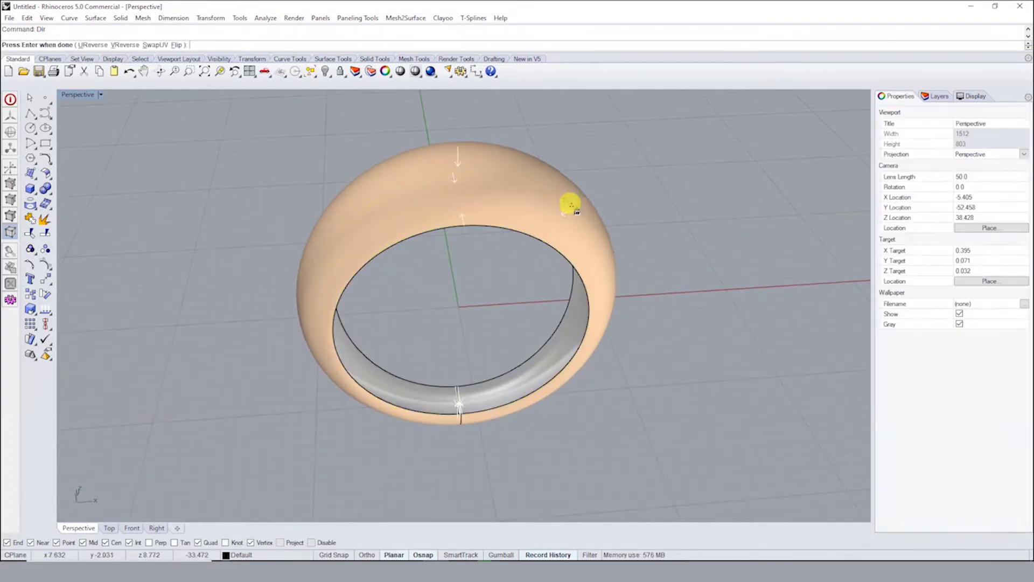
click(568, 205)
key(Return)
mouse_move(678, 183)
right_down()
mouse_move(559, 231)
mouse_move(558, 210)
mouse_move(611, 291)
mouse_move(414, 215)
mouse_move(474, 169)
mouse_move(415, 273)
mouse_move(432, 220)
mouse_move(471, 203)
mouse_move(492, 251)
right_up()
Select the ring band and orbit to inspect it from several angles
click(431, 219)
click(485, 253)
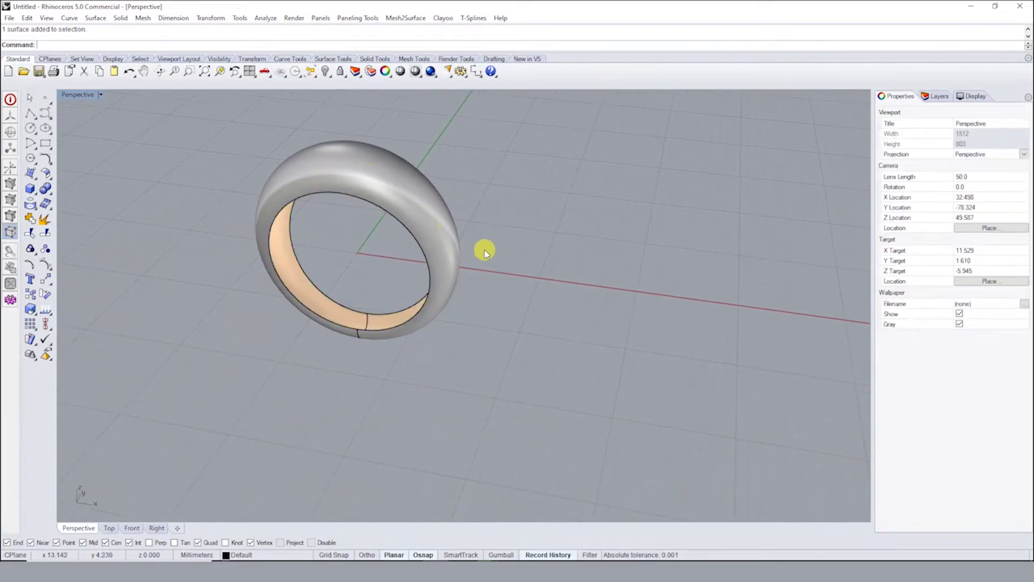
click(459, 236)
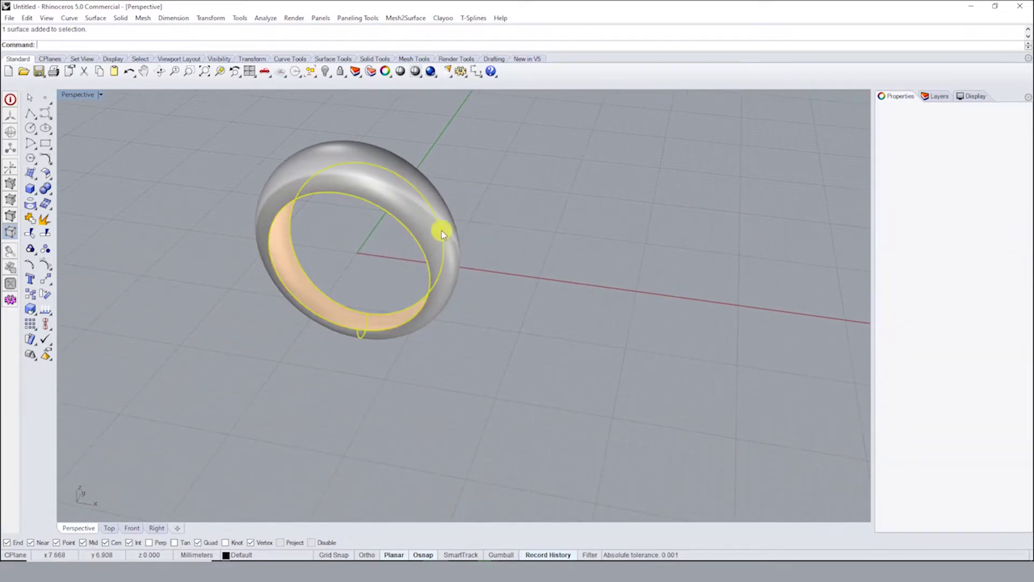
mouse_move(442, 229)
shift+right_down()
mouse_move(480, 259)
mouse_move(473, 229)
mouse_move(481, 253)
shift+right_up()
scroll(366, 356, up, 3)
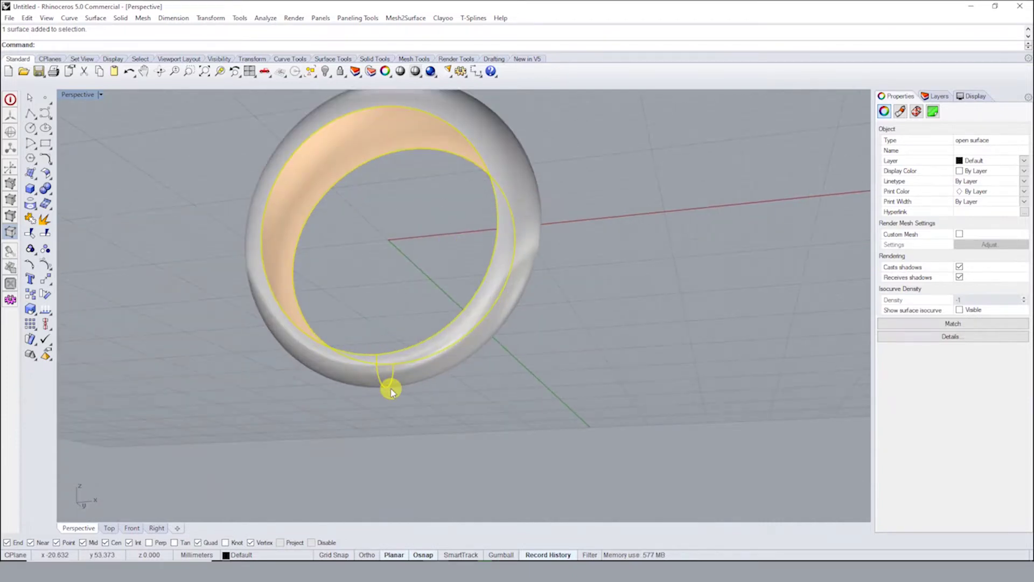
mouse_move(441, 295)
right_down()
mouse_move(363, 317)
mouse_move(415, 405)
mouse_move(430, 374)
mouse_move(401, 373)
mouse_move(431, 381)
mouse_move(472, 363)
right_up()
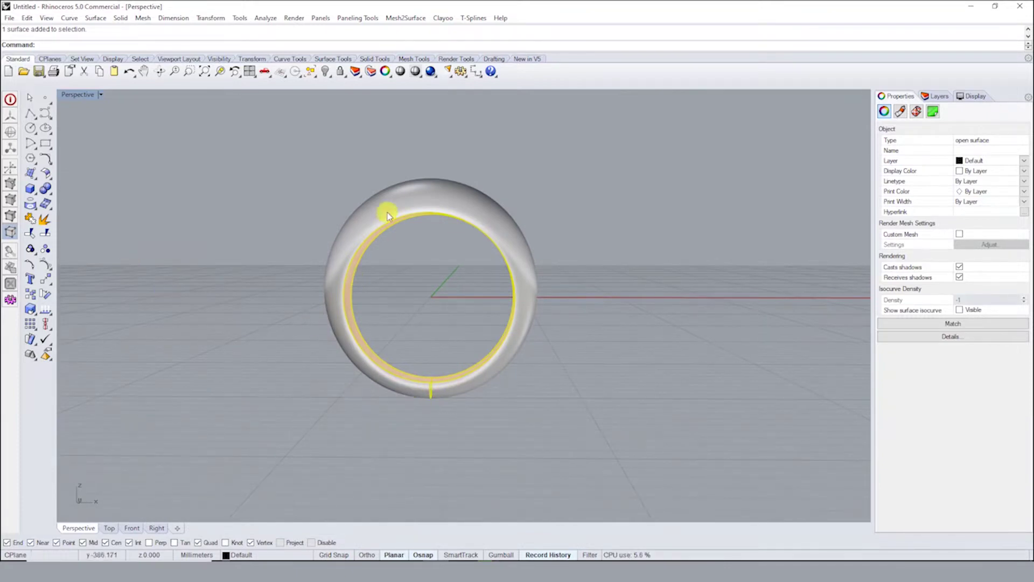
mouse_move(560, 229)
right_down()
mouse_move(358, 215)
mouse_move(445, 185)
right_up()
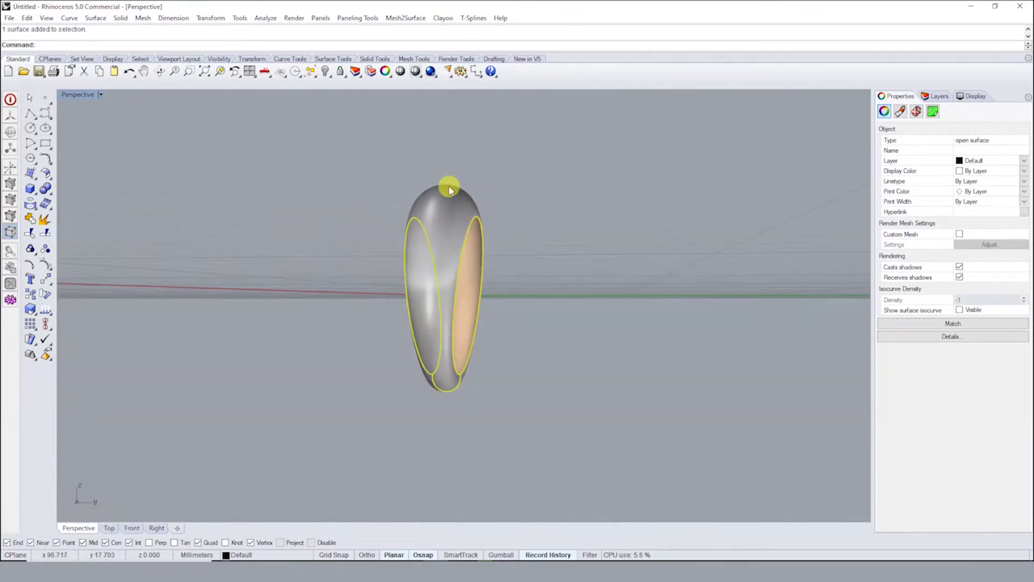
mouse_move(522, 185)
right_down()
mouse_move(428, 231)
mouse_move(600, 309)
right_up()
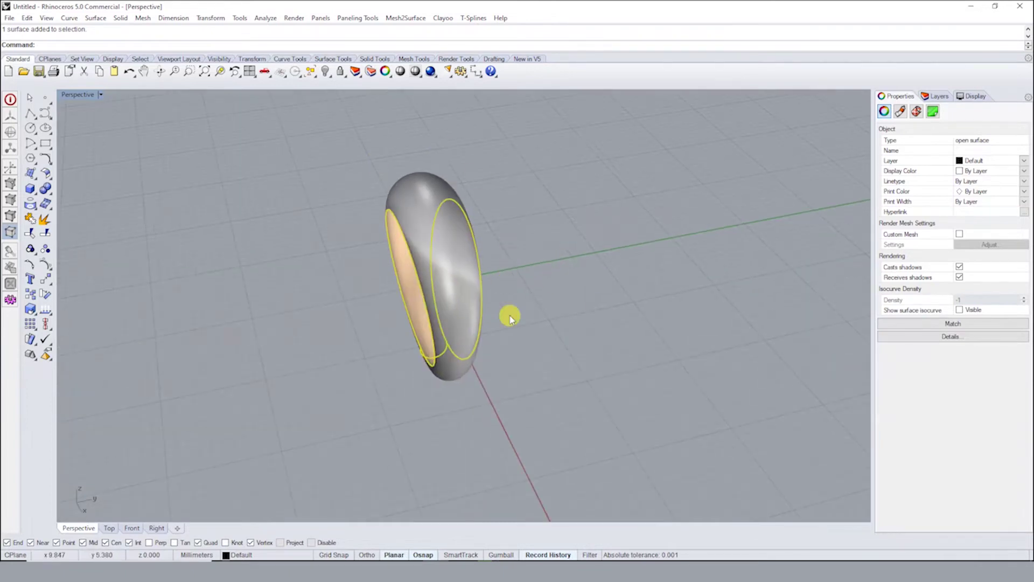
mouse_move(510, 318)
right_down()
mouse_move(457, 298)
mouse_move(642, 360)
right_up()
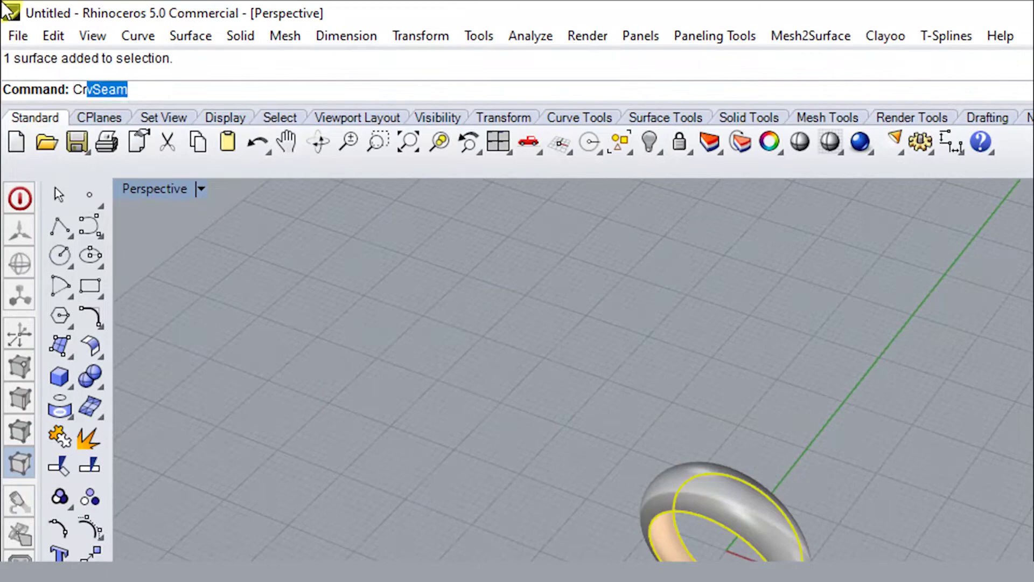
Run CreateUVCrv on the ring surface to lay a flat rectangular outline beside the ring
text(CreaseSplitting)
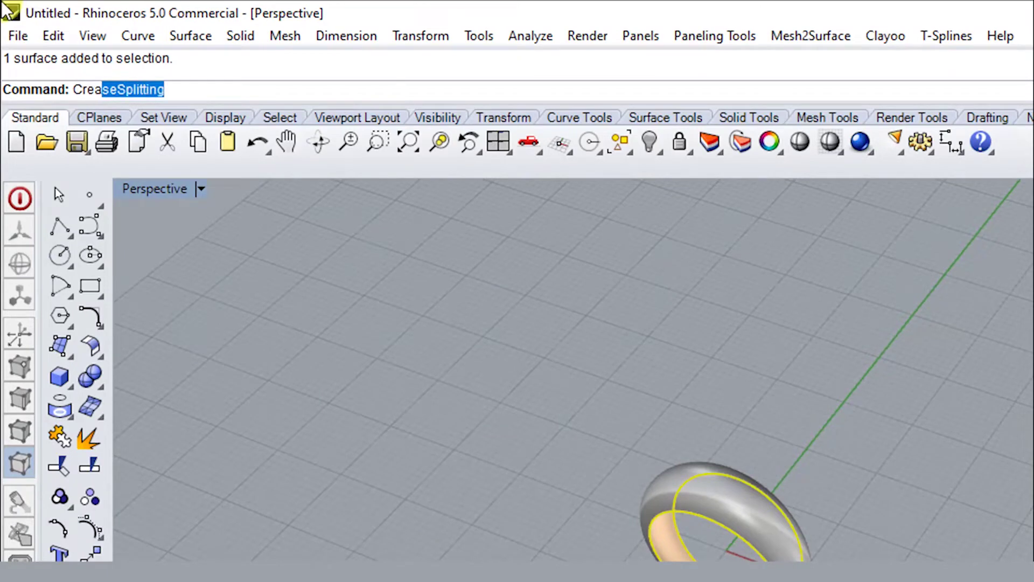
key(Down)
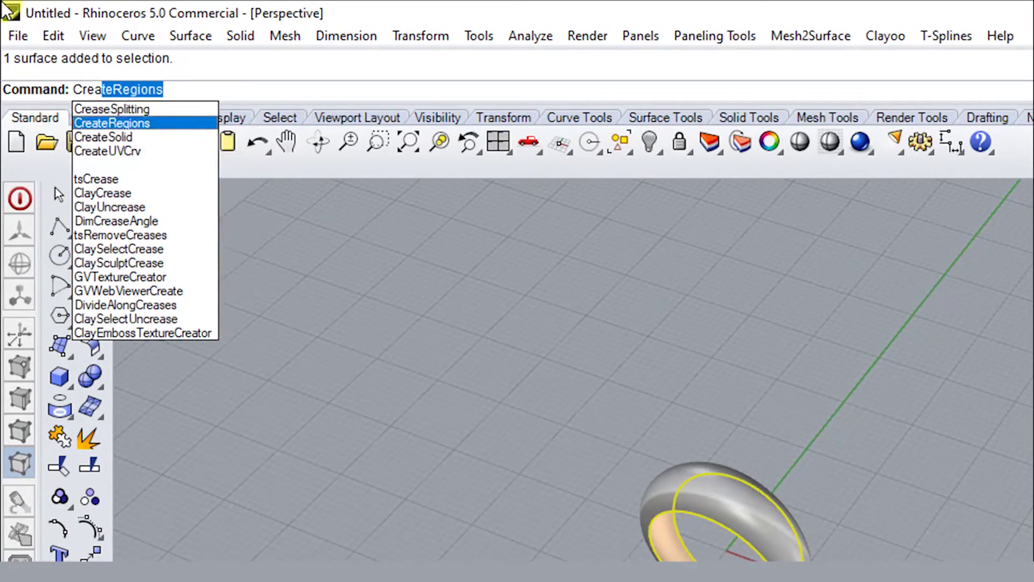
key(Down)
key(Down)
key(Return)
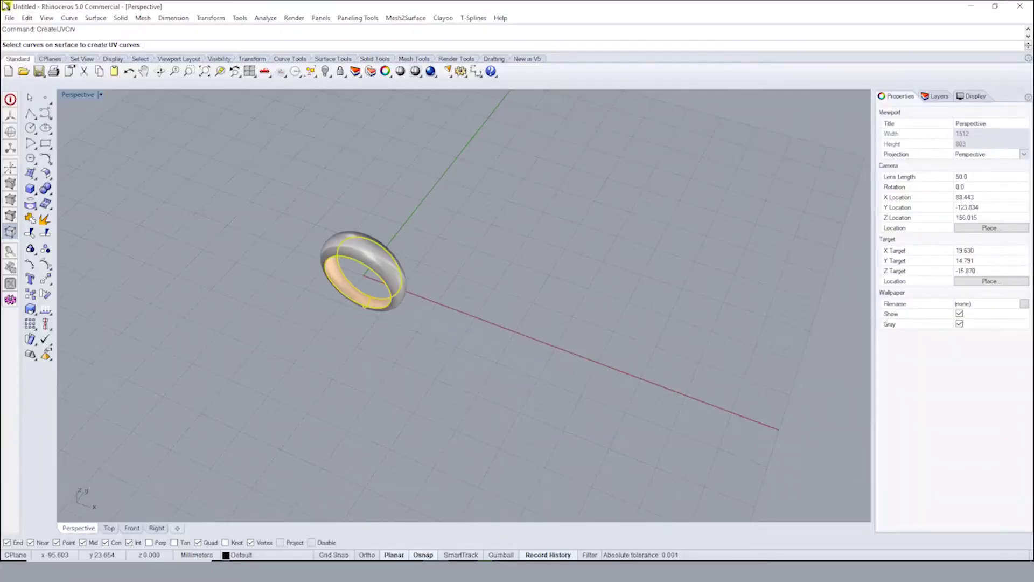
click(188, 98)
scroll(377, 264, up, 4)
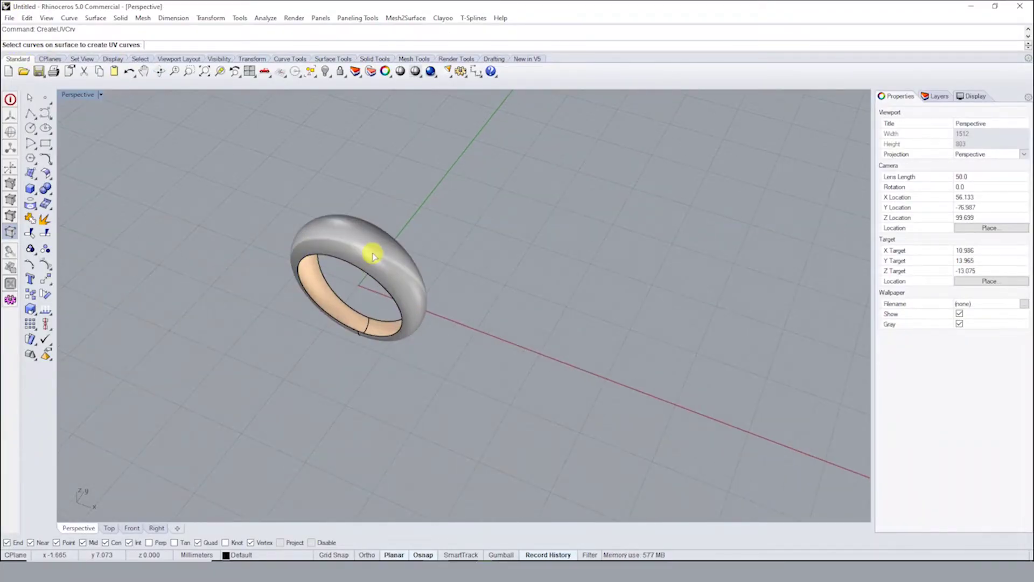
key(Return)
right_drag(458, 249, 573, 263)
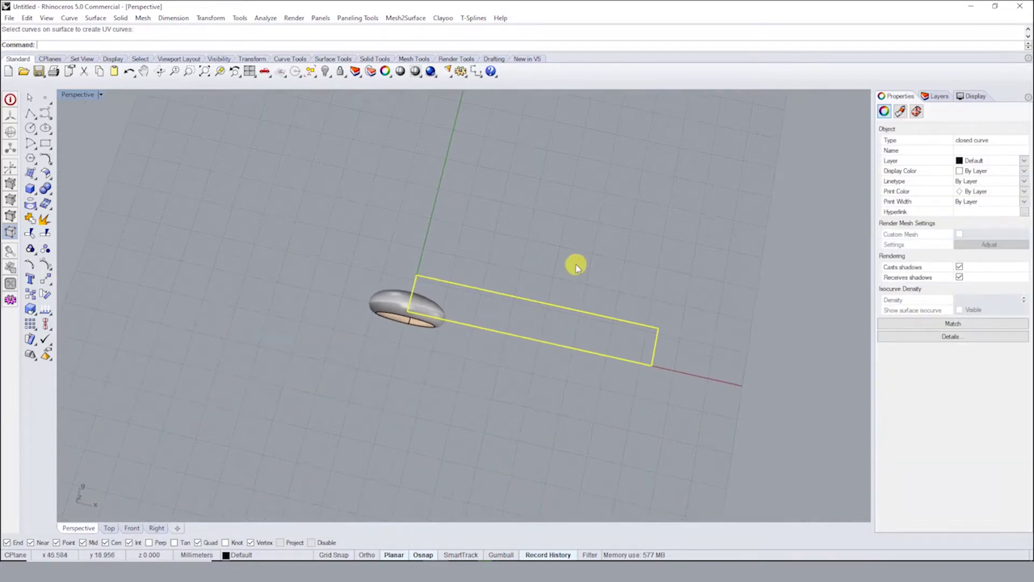
key(Escape)
scroll(529, 306, up, 3)
click(551, 299)
Create 'SAGGY3dm' text curves in Georgia and place them near the UV rectangle
click(182, 163)
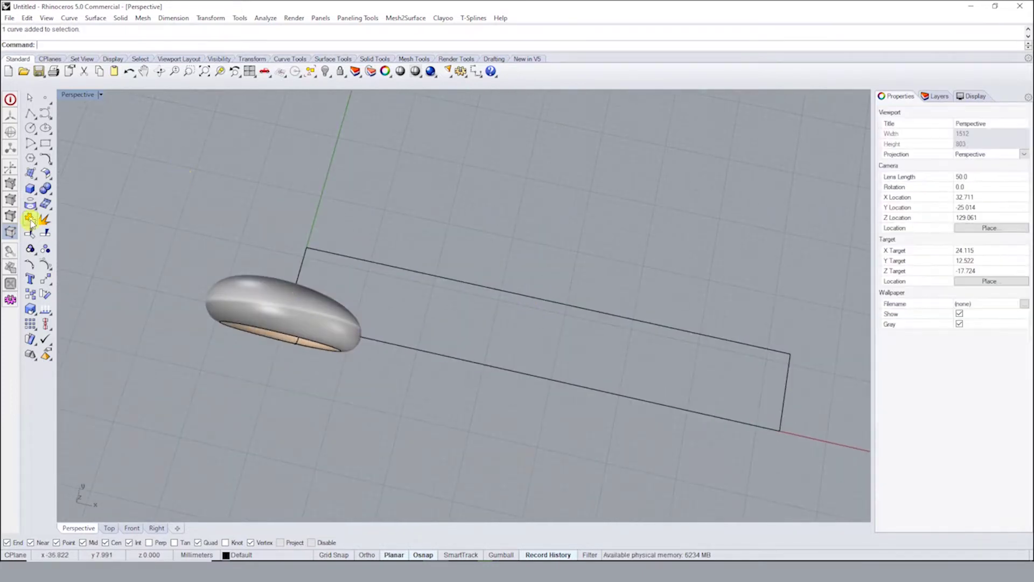
click(30, 280)
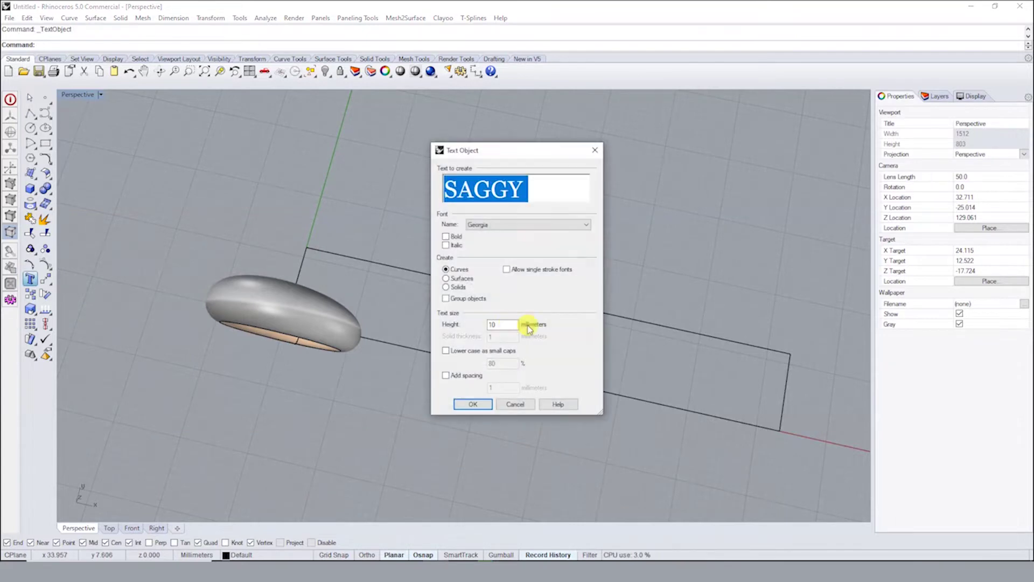
click(533, 186)
text(3dm)
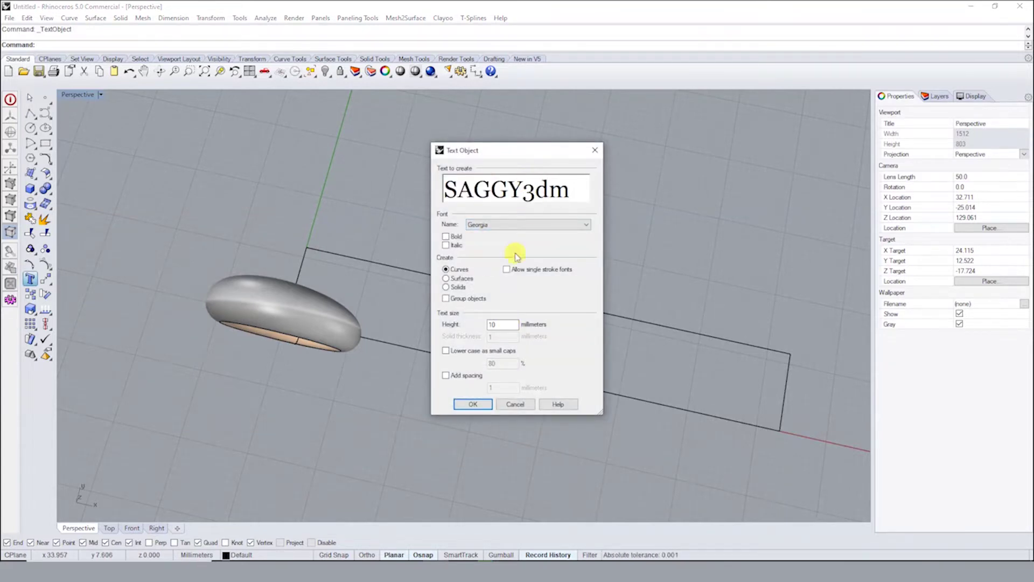
click(473, 405)
right_drag(455, 358, 462, 363)
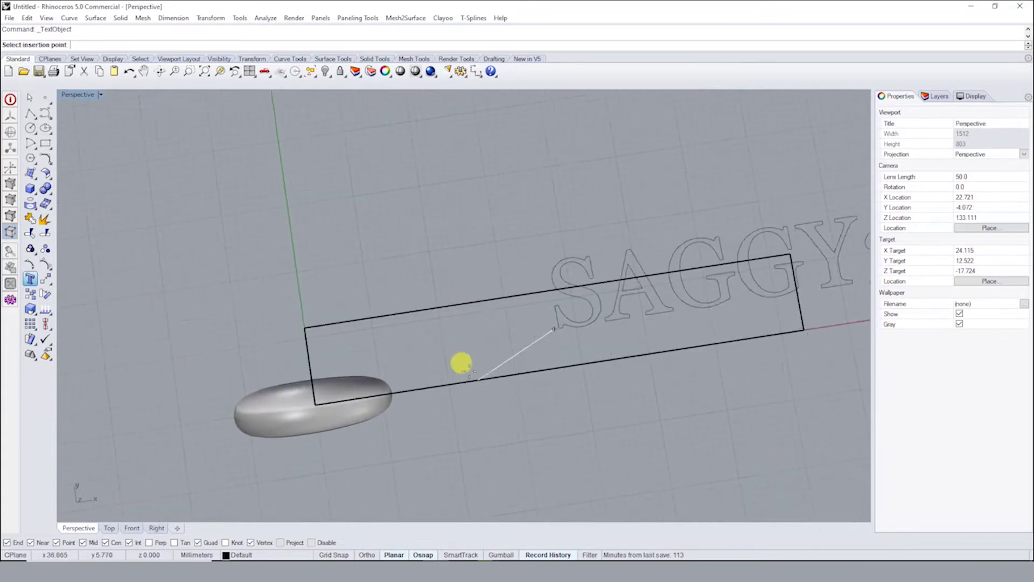
click(434, 378)
scroll(455, 323, down, 3)
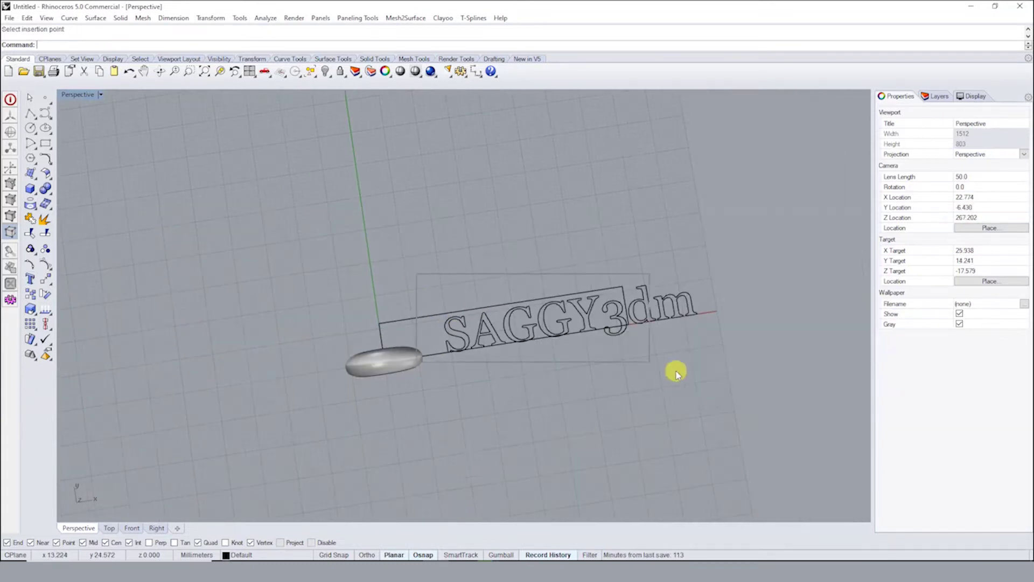
Scale the SAGGY3dm letters down using reference points so they fit the rectangle
text(Scale)
key(Return)
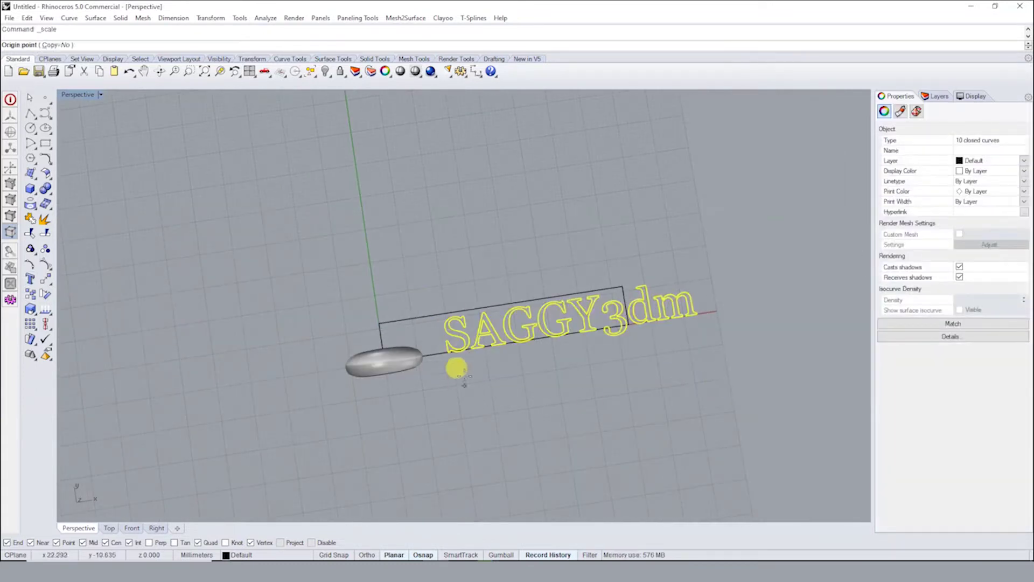
click(439, 353)
click(694, 363)
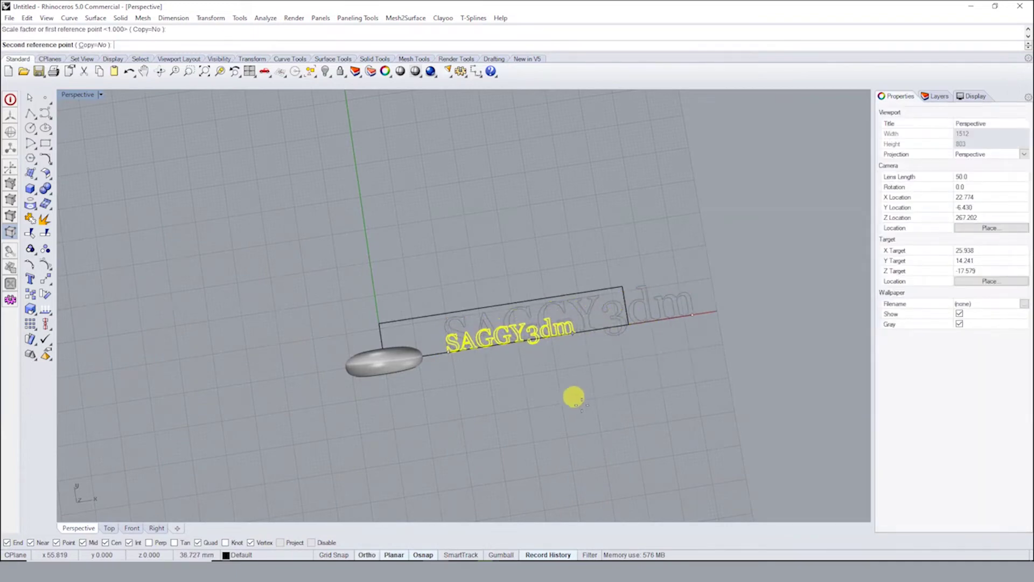
click(518, 334)
scroll(509, 328, up, 5)
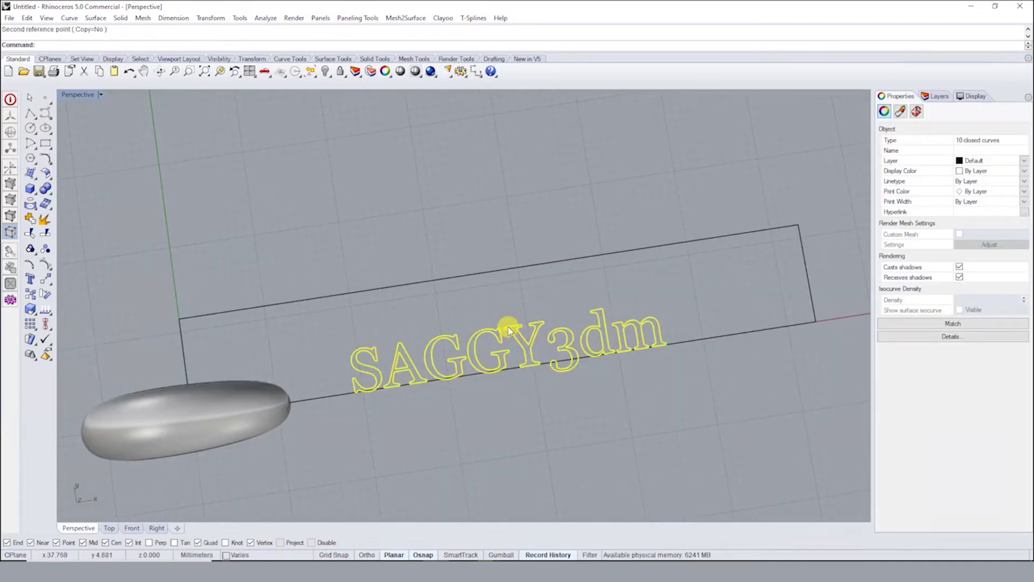
shift+click(548, 262)
Align the text concentrically with the UV rectangle, retrying after a first attempt
text(lign)
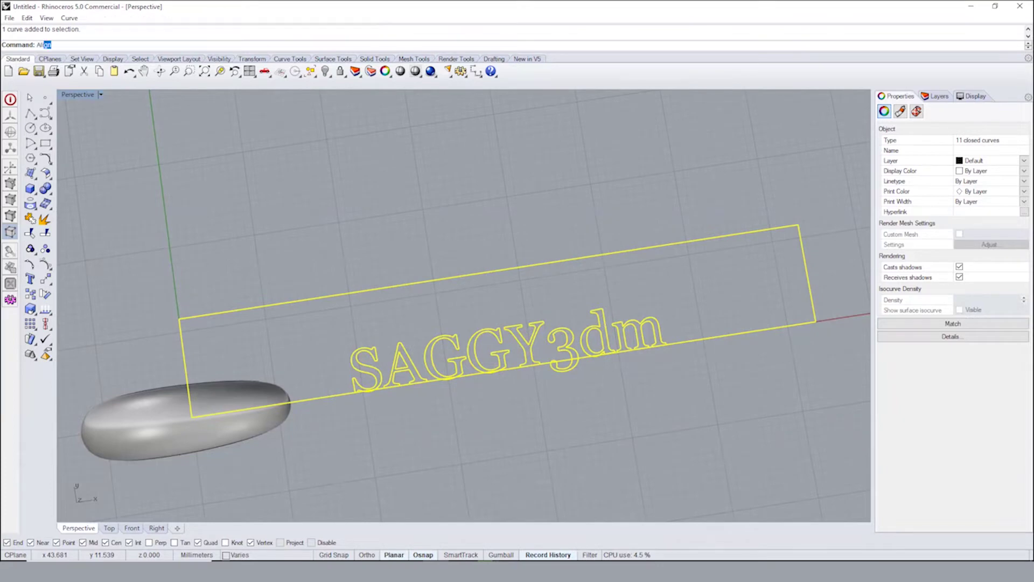
key(Return)
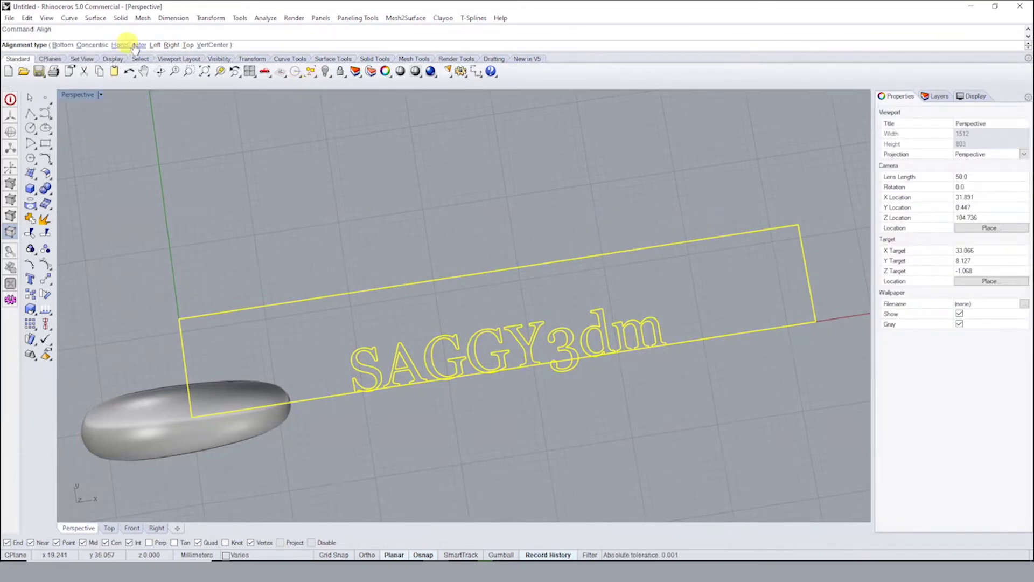
click(81, 46)
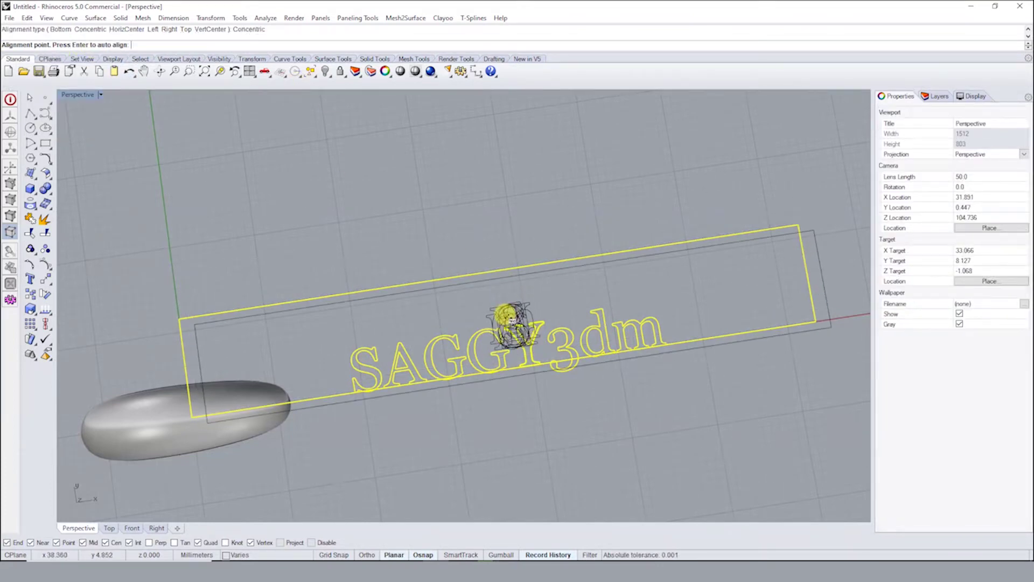
click(512, 324)
key(Return)
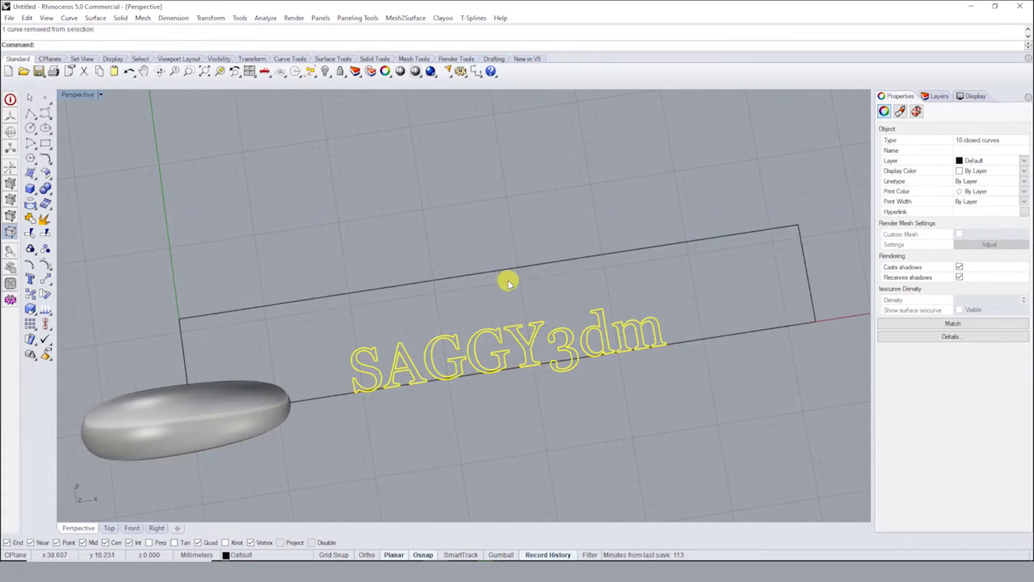
click(519, 283)
text(Al)
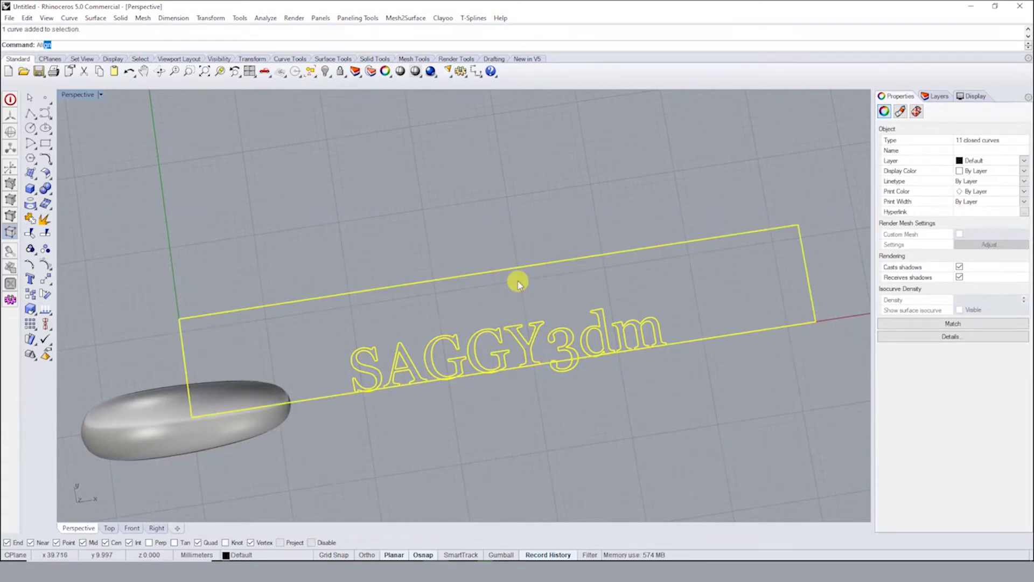
key(Return)
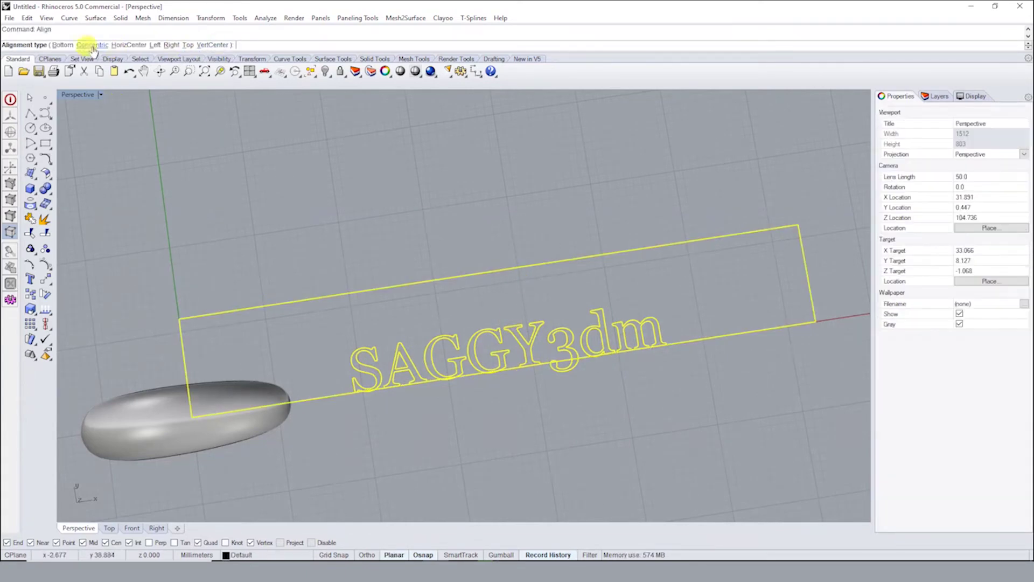
click(92, 46)
click(525, 301)
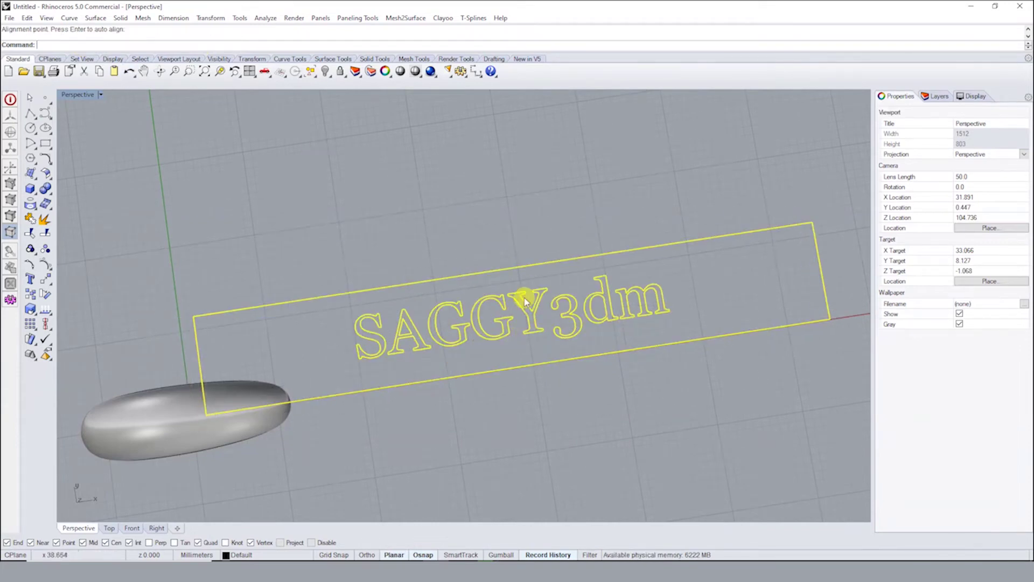
Orbit around the ring and text, then select only the SAGGY3dm letter curves
mouse_move(539, 289)
right_down()
mouse_move(562, 247)
mouse_move(451, 300)
mouse_move(443, 367)
mouse_move(521, 320)
right_up()
drag(521, 320, 544, 245)
click(485, 261)
right_drag(484, 260, 363, 353)
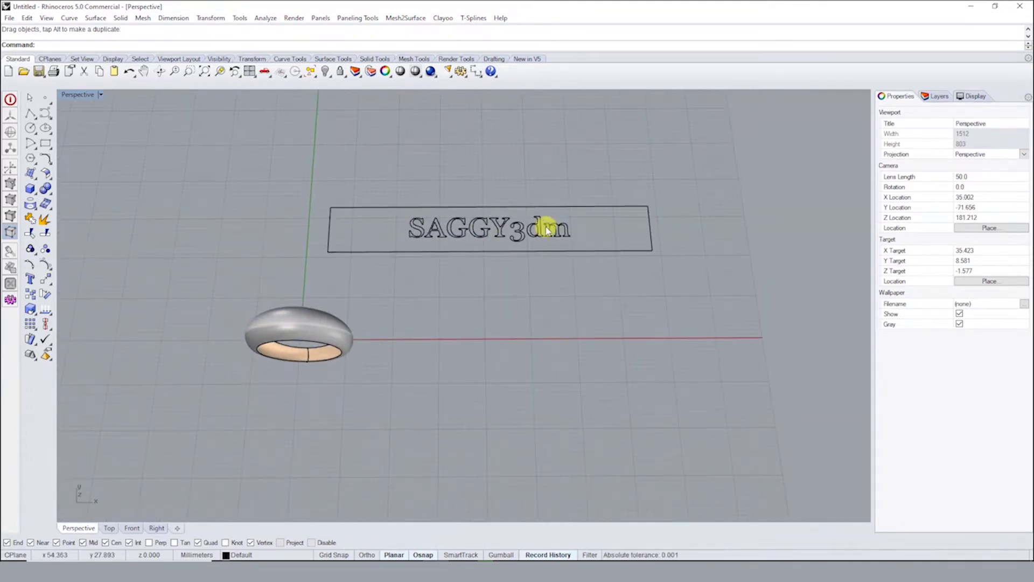
mouse_move(547, 229)
right_down()
mouse_move(491, 235)
mouse_move(510, 289)
mouse_move(492, 267)
right_up()
click(527, 290)
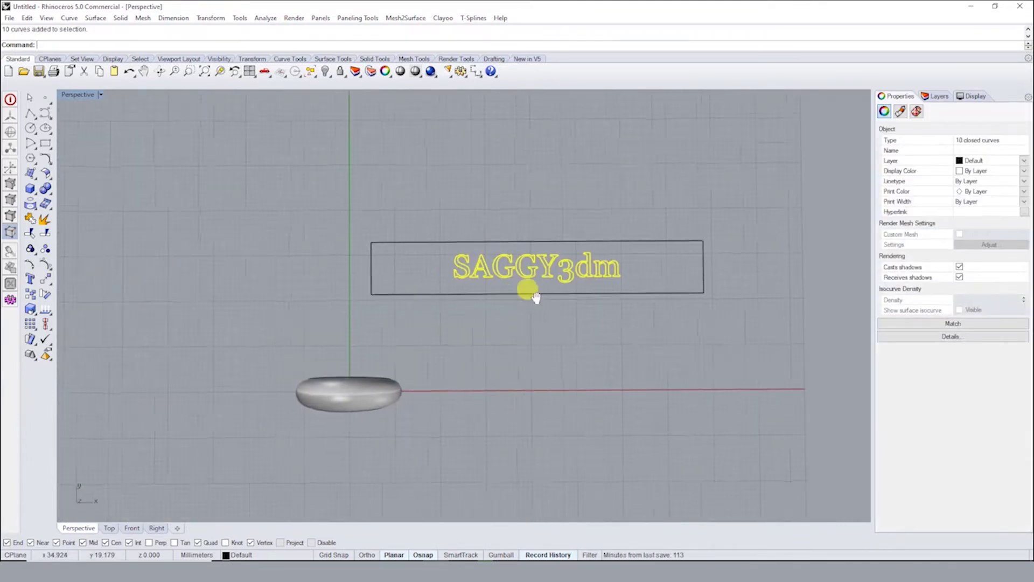
mouse_move(535, 297)
right_down()
mouse_move(524, 199)
mouse_move(358, 381)
right_up()
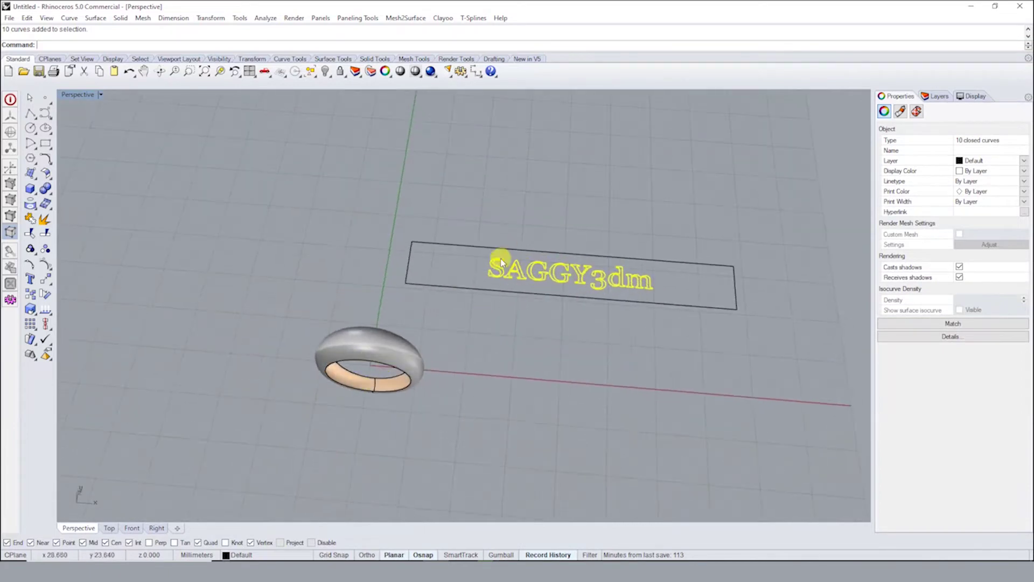
scroll(501, 262, up, 3)
mouse_move(524, 274)
right_down()
mouse_move(529, 233)
mouse_move(503, 293)
mouse_move(535, 293)
mouse_move(547, 339)
mouse_move(538, 224)
right_up()
scroll(550, 342, up, 2)
text(ee)
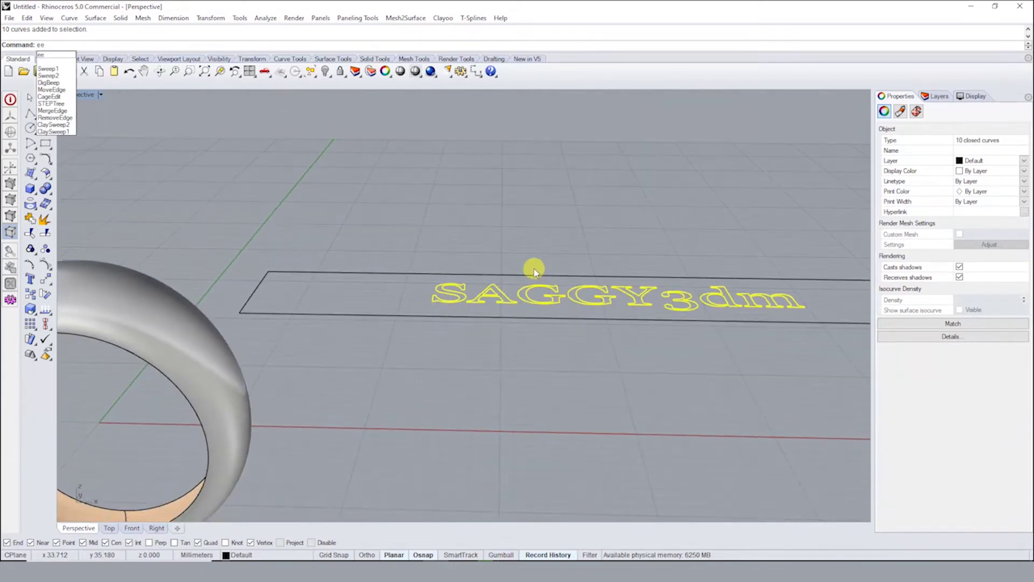
Extrude the letter curves one-sided with BothSides=No, accepting the default height
key(Return)
text(b)
key(Return)
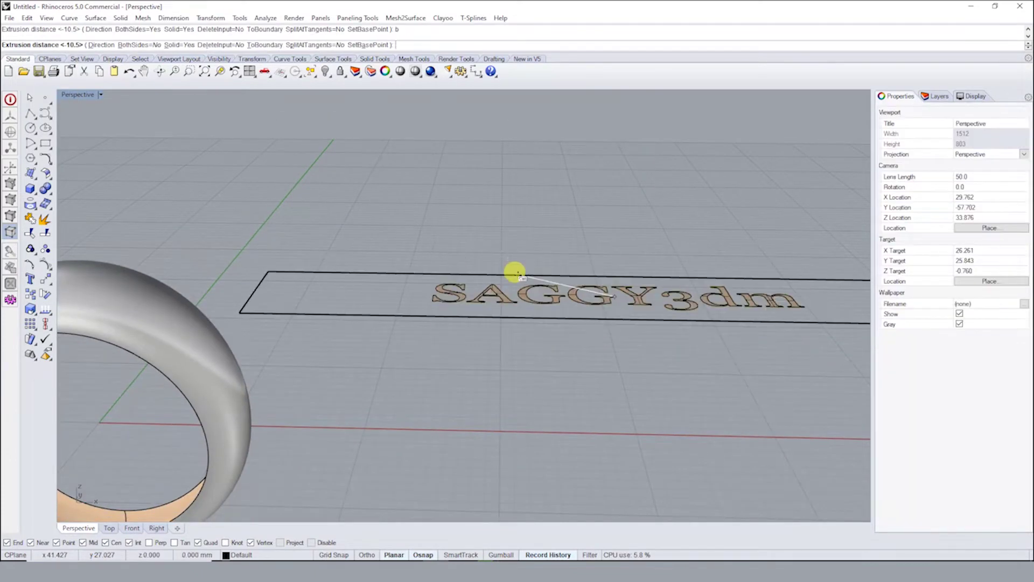
scroll(516, 267, up, 3)
scroll(509, 248, up, 2)
mouse_move(523, 233)
right_down()
mouse_move(298, 250)
mouse_move(316, 314)
mouse_move(296, 373)
mouse_move(427, 328)
right_up()
key(Return)
Window-select the eight extruded letters and group them with Ctrl+G
scroll(432, 373, up, 3)
scroll(433, 366, down, 2)
scroll(461, 342, down, 3)
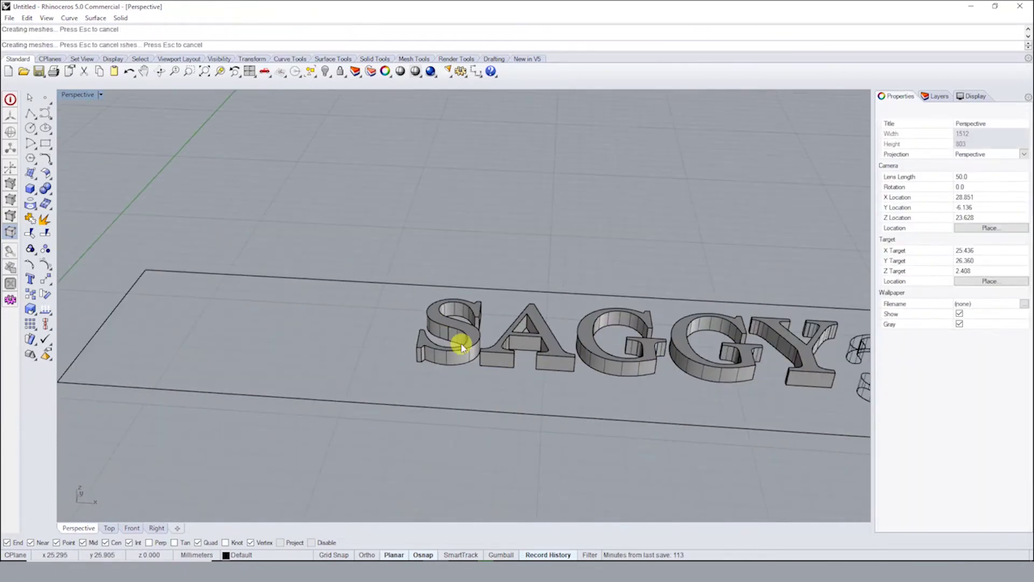
click(467, 349)
scroll(398, 243, down, 3)
drag(412, 185, 736, 374)
key(ctrl+g)
right_drag(723, 375, 491, 313)
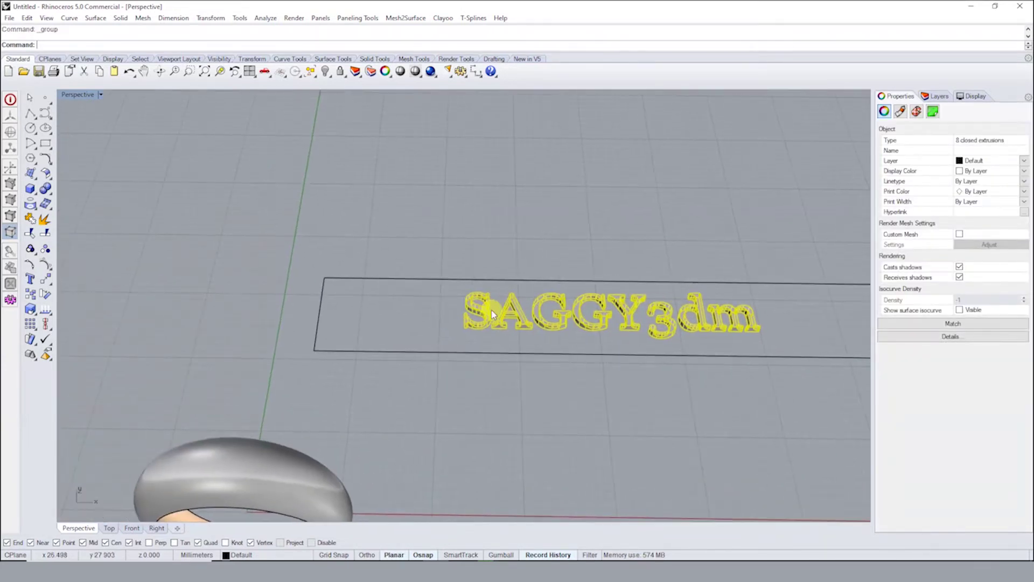
click(492, 313)
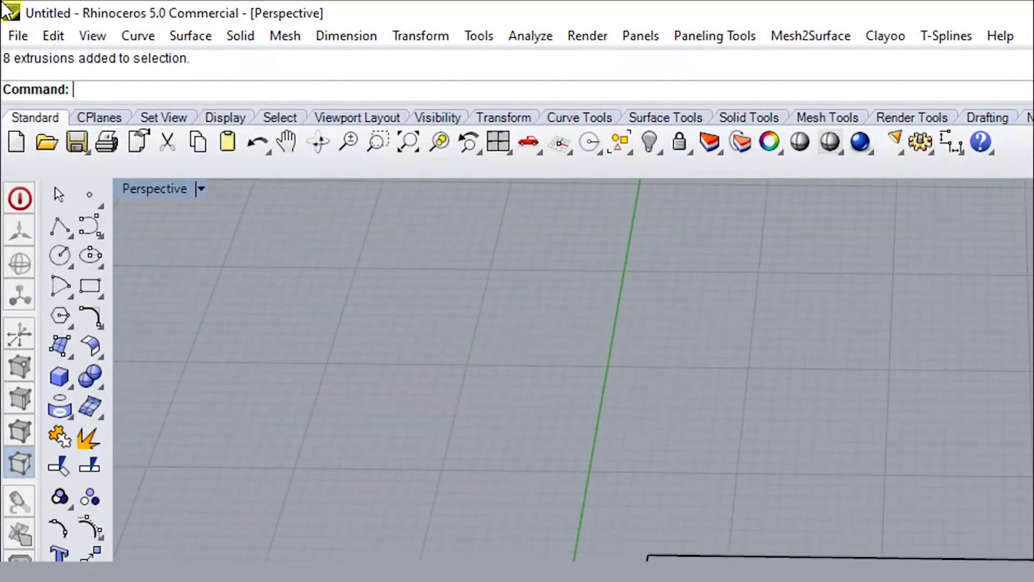
Launch FlowAlongSrf on the grouped letters so it asks for a base surface
text(Flow)
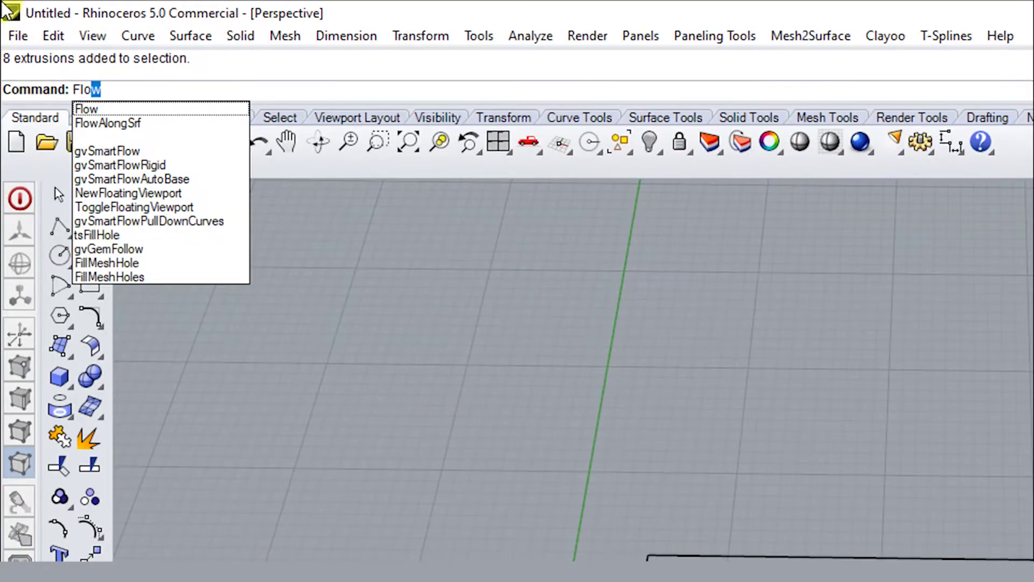
key(Down)
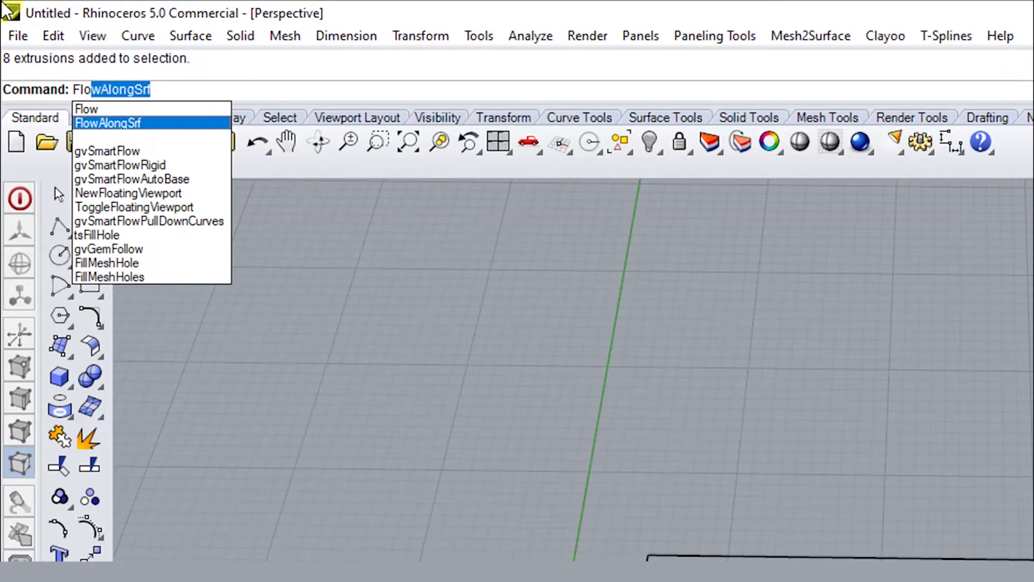
key(Return)
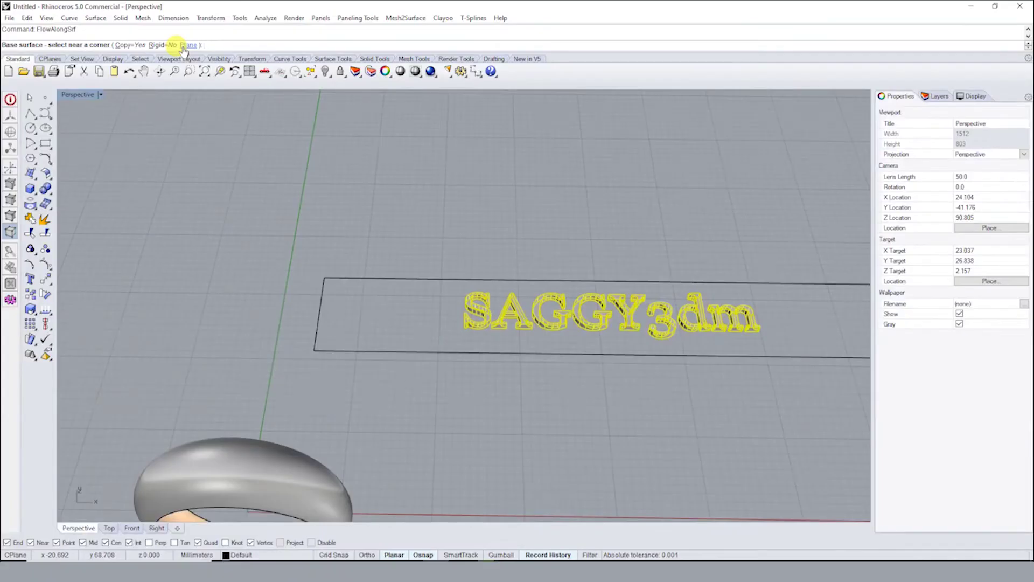
Set a Plane base over the text rectangle's corners and inspect the first flow attempt
click(186, 46)
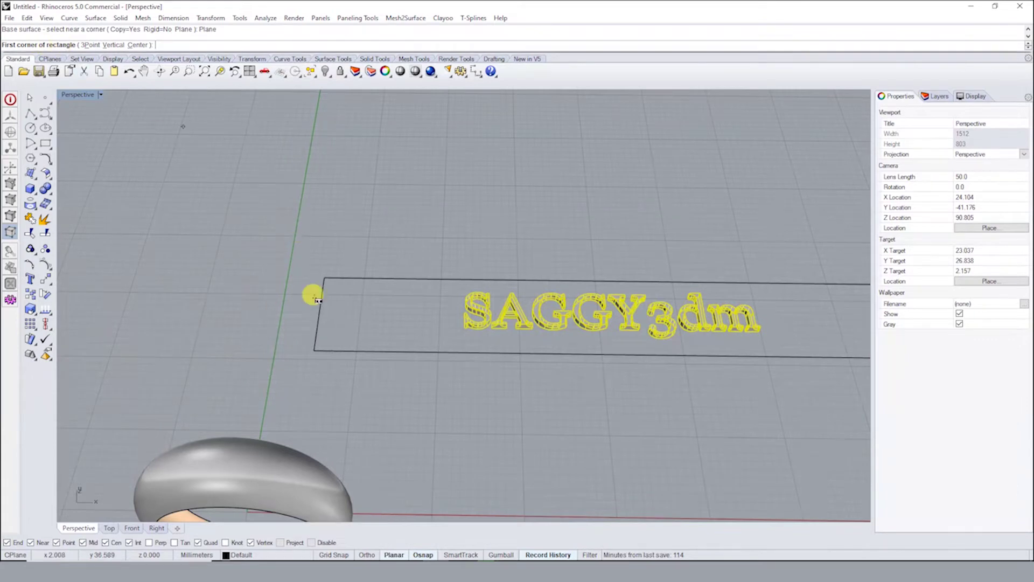
click(323, 279)
scroll(312, 276, down, 3)
scroll(307, 274, down, 3)
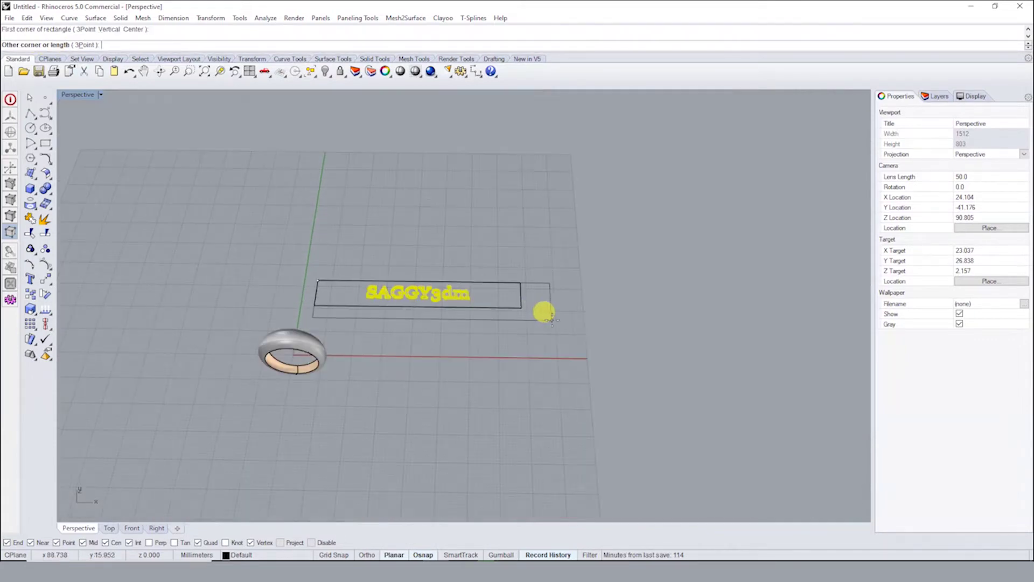
click(522, 306)
scroll(261, 328, up, 3)
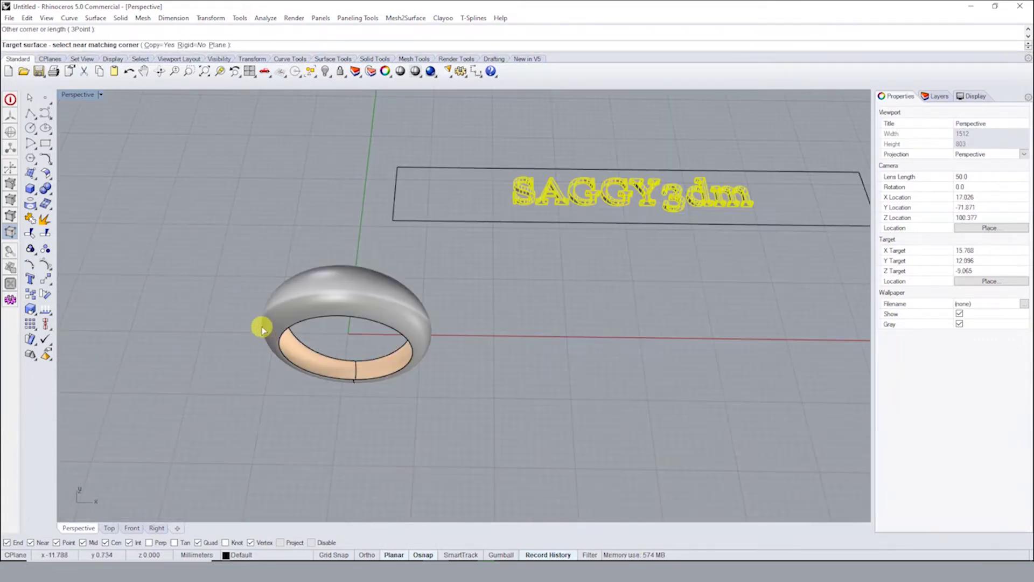
scroll(288, 285, up, 3)
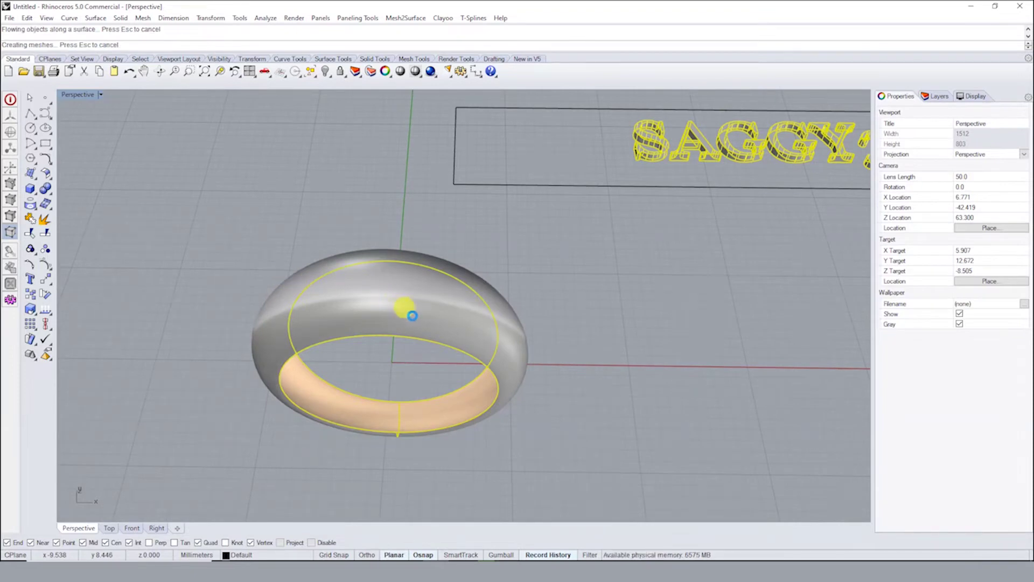
mouse_move(415, 316)
right_down()
mouse_move(282, 224)
mouse_move(273, 245)
mouse_move(377, 286)
mouse_move(522, 281)
mouse_move(434, 318)
mouse_move(612, 267)
right_up()
scroll(434, 318, down, 5)
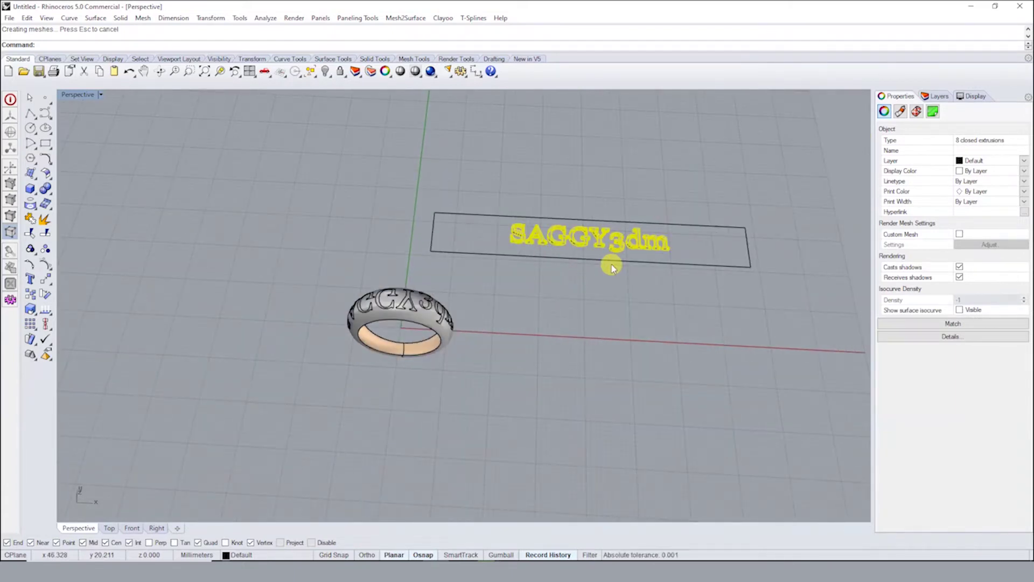
Rerun FlowAlongSrf with a Plane base rectangle and pick the ring band as target
right_click(473, 212)
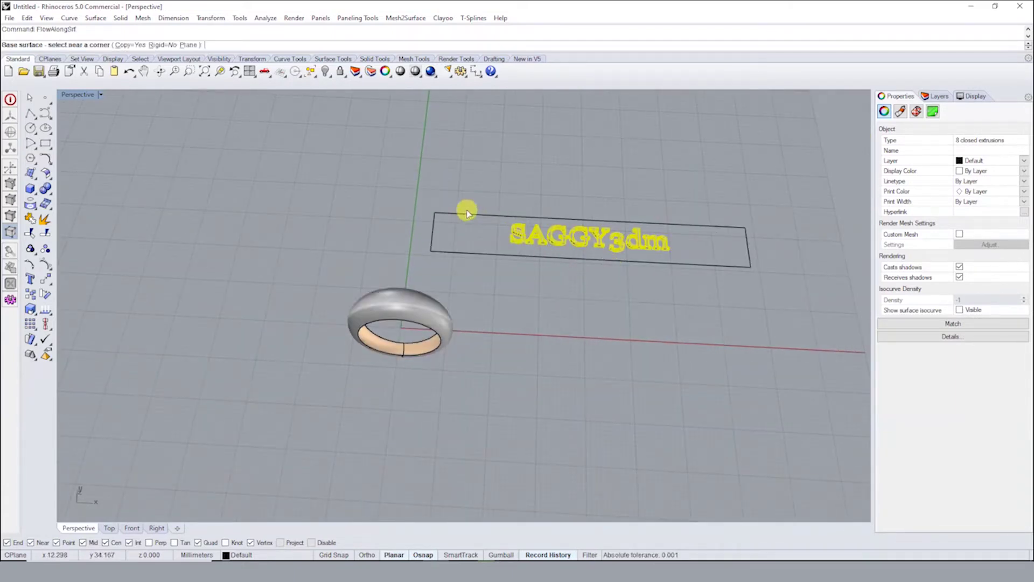
click(188, 45)
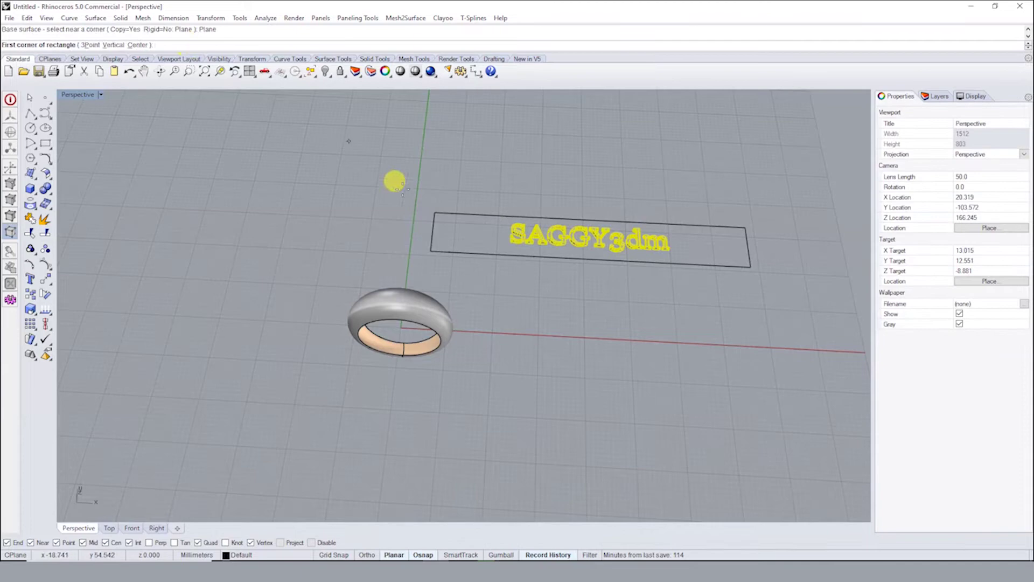
click(434, 213)
click(745, 264)
scroll(351, 301, up, 3)
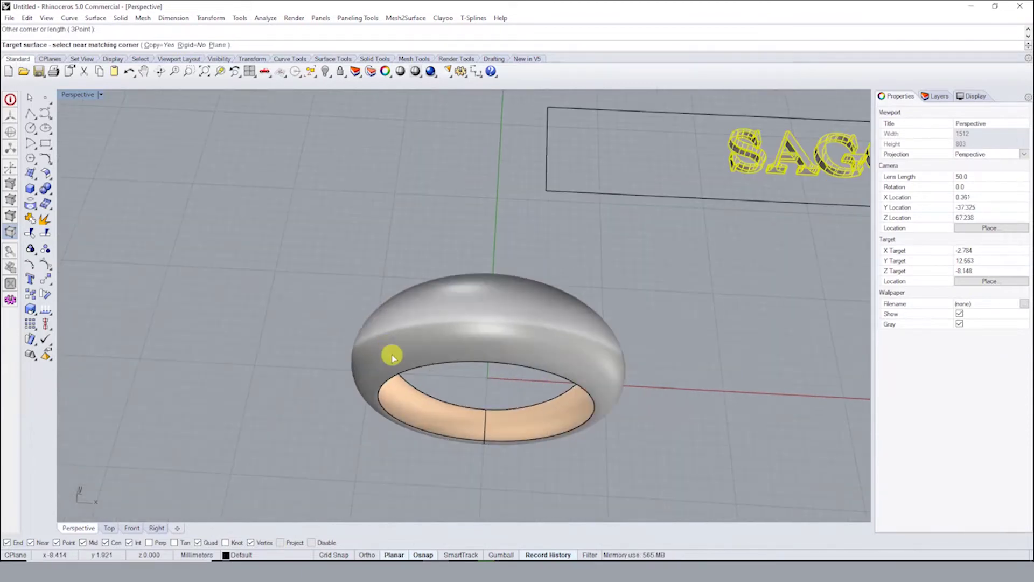
click(392, 355)
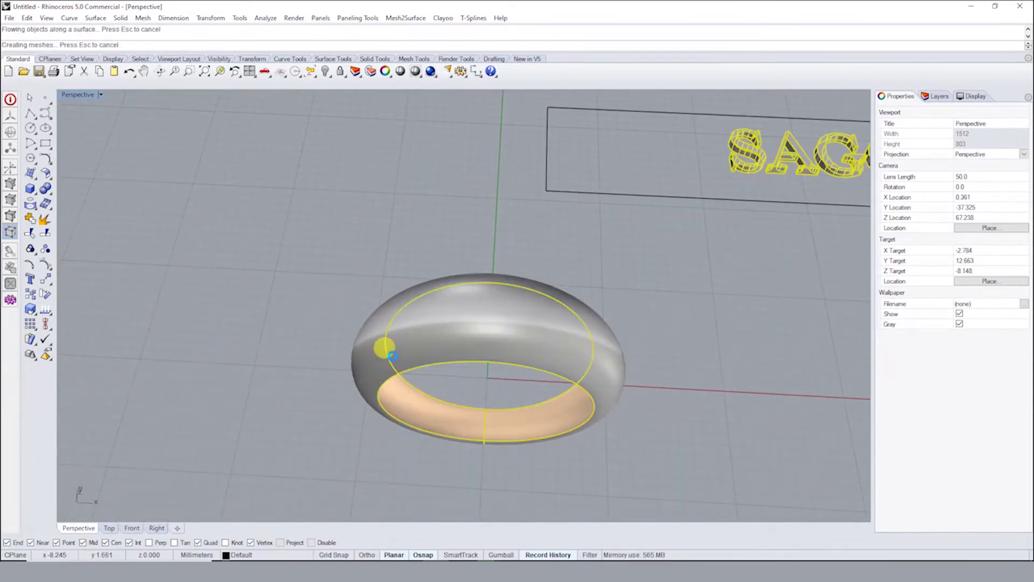
Nudge the flat letters with the Gumball and orbit to check the ring's lettering updates
mouse_move(392, 355)
right_down()
mouse_move(439, 289)
mouse_move(481, 306)
right_up()
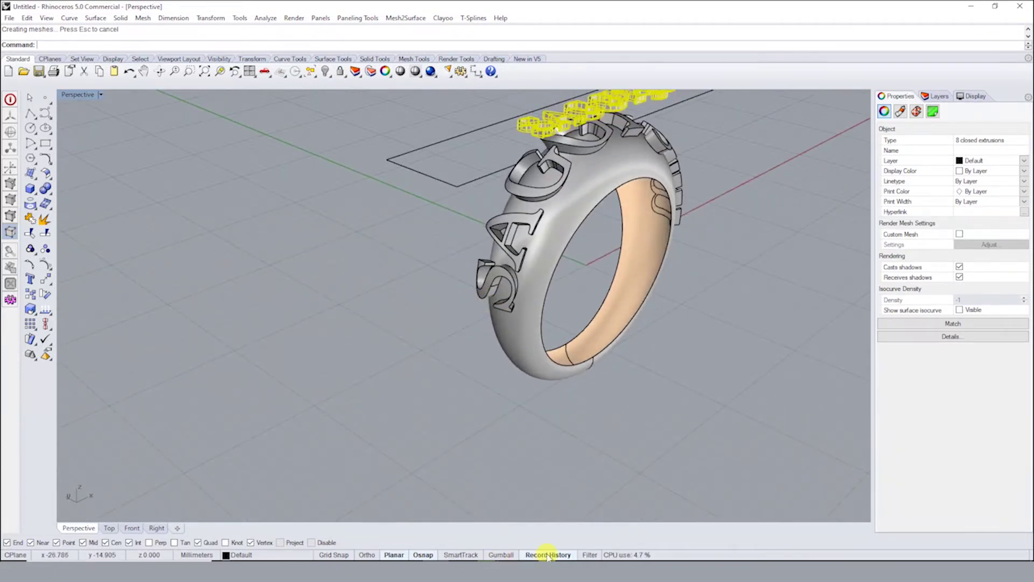
right_drag(538, 375, 486, 293)
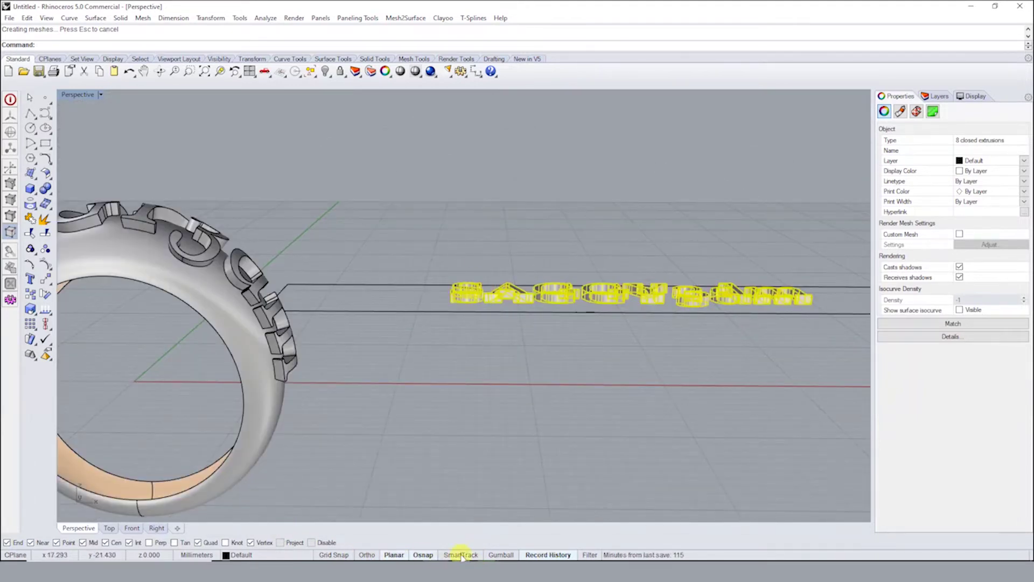
drag(631, 261, 635, 266)
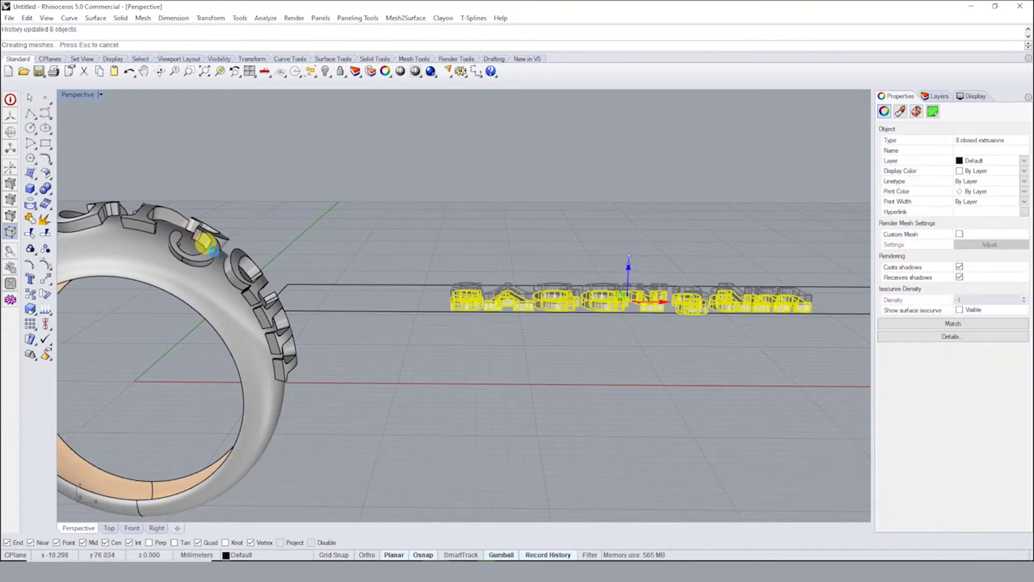
right_drag(208, 243, 282, 231)
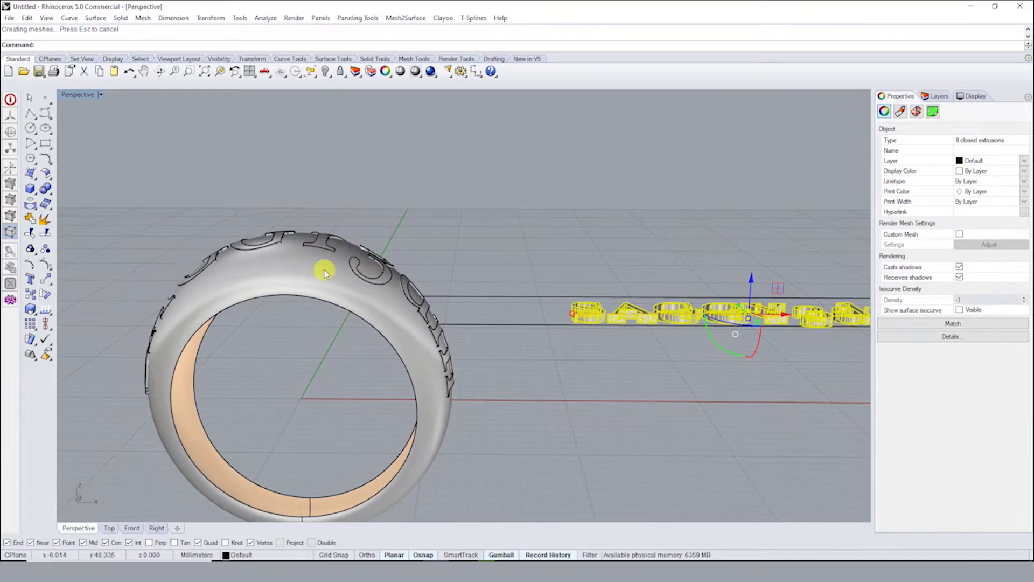
mouse_move(273, 321)
right_down()
mouse_move(334, 339)
mouse_move(242, 282)
mouse_move(439, 282)
mouse_move(335, 254)
mouse_move(506, 207)
mouse_move(623, 155)
mouse_move(596, 231)
mouse_move(536, 249)
mouse_move(594, 203)
mouse_move(587, 282)
mouse_move(524, 219)
mouse_move(465, 258)
mouse_move(473, 301)
mouse_move(407, 228)
mouse_move(344, 208)
right_up()
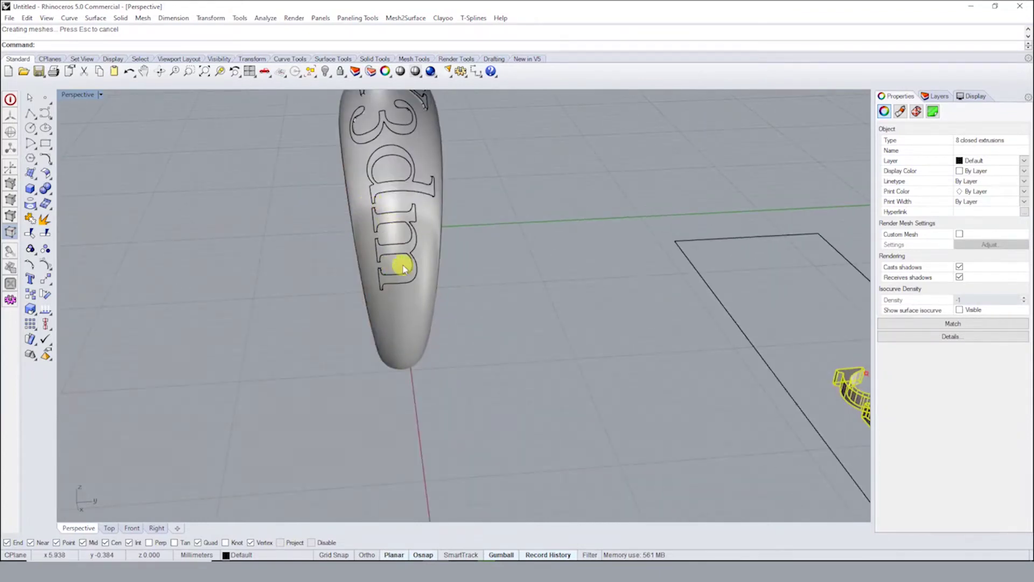
mouse_move(403, 268)
right_down()
mouse_move(363, 307)
mouse_move(365, 263)
mouse_move(385, 286)
mouse_move(377, 323)
mouse_move(566, 275)
mouse_move(636, 316)
mouse_move(674, 291)
right_up()
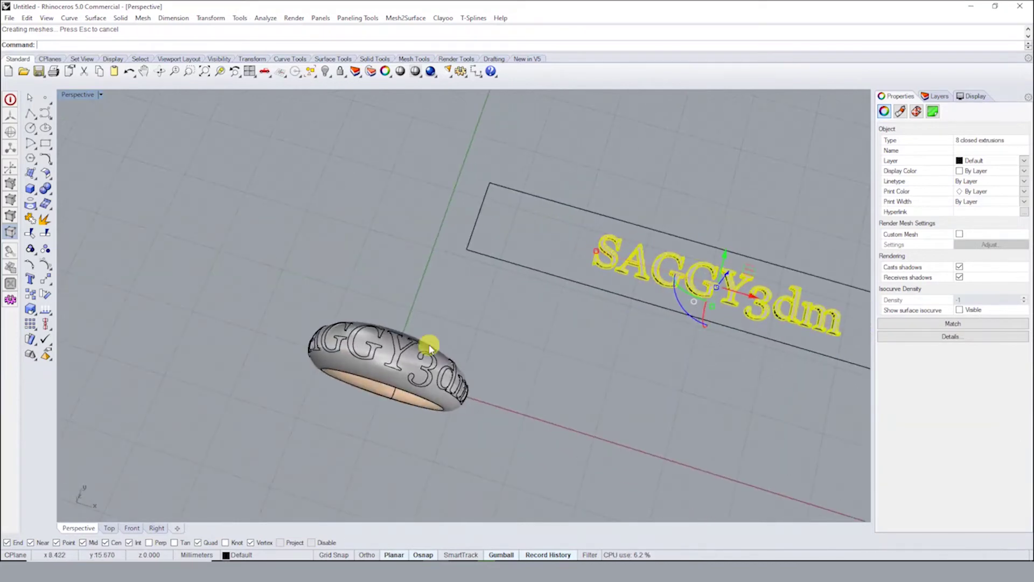
mouse_move(376, 309)
right_down()
mouse_move(474, 351)
mouse_move(459, 274)
mouse_move(593, 266)
right_up()
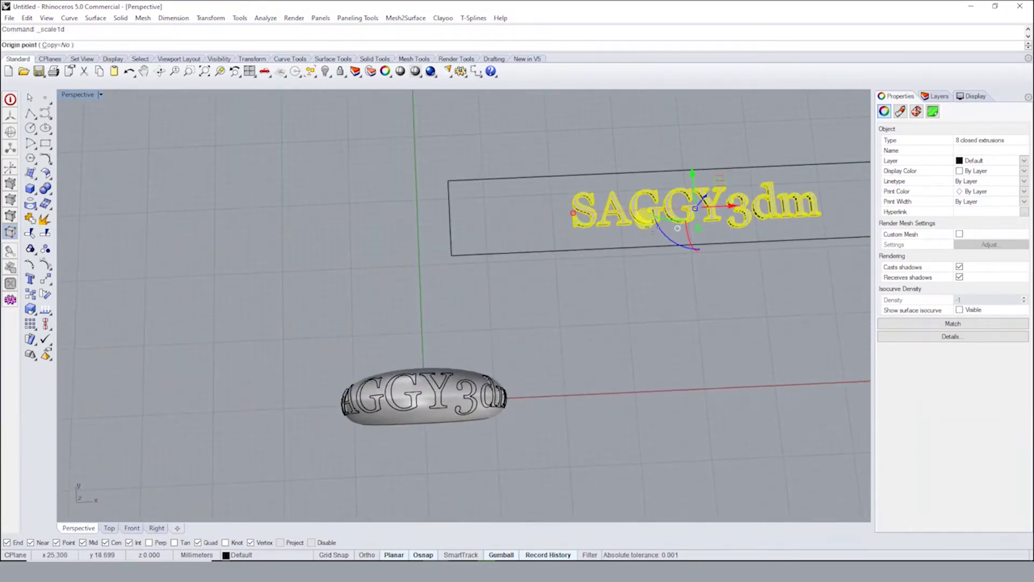
Stretch the flat letters horizontally with Scale1D using a base point and two reference points
shift+right_drag(657, 224, 555, 294)
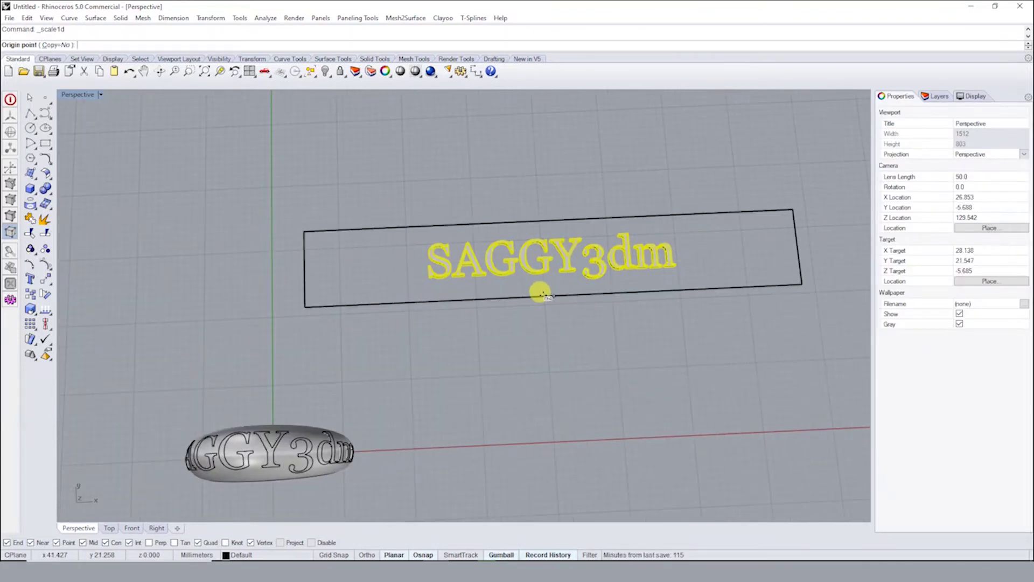
click(549, 293)
click(674, 312)
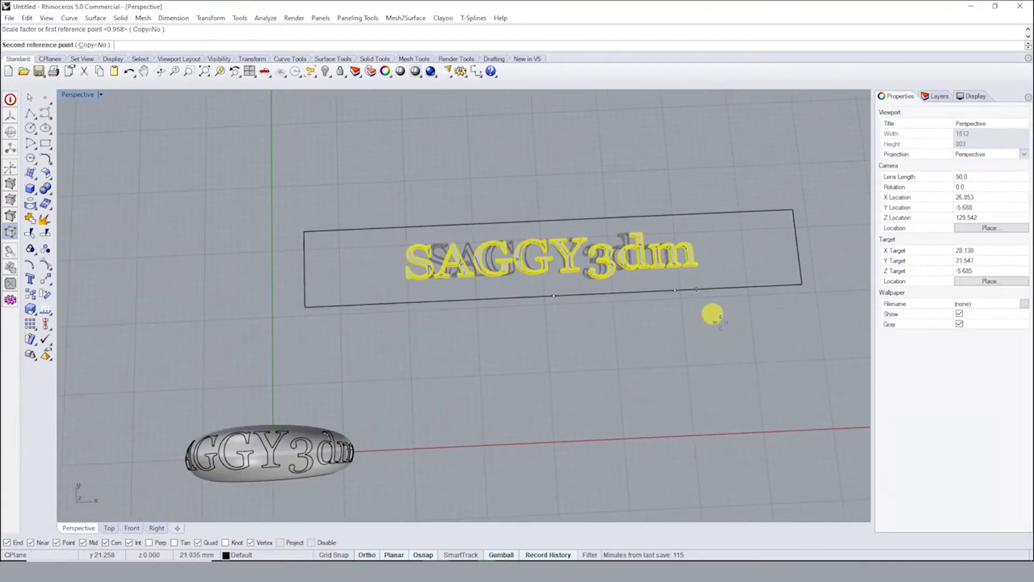
click(763, 314)
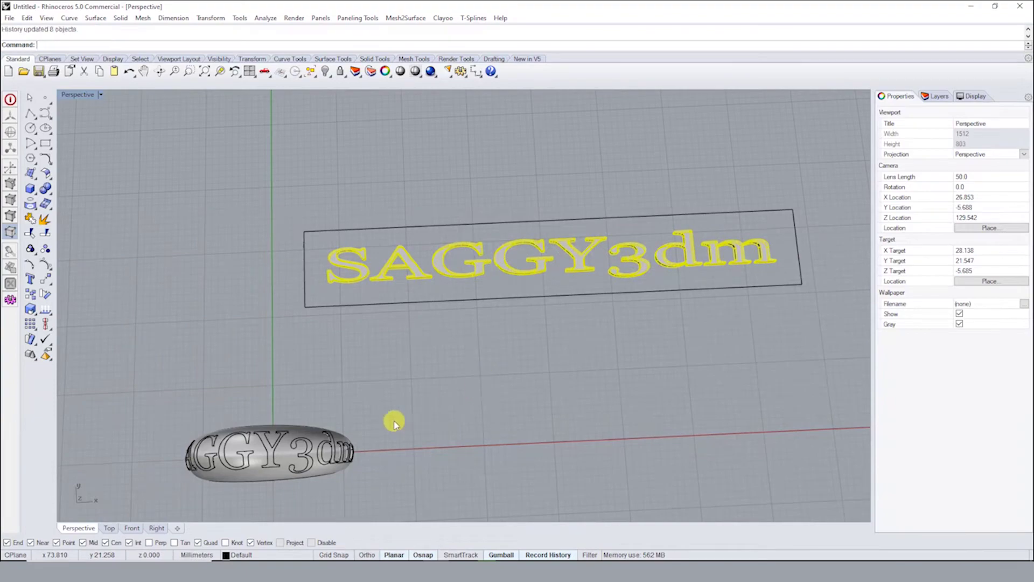
Orbit around the ring to inspect the lengthened lettering wrapping the band
mouse_move(321, 449)
right_down()
mouse_move(256, 282)
mouse_move(238, 271)
mouse_move(294, 307)
right_up()
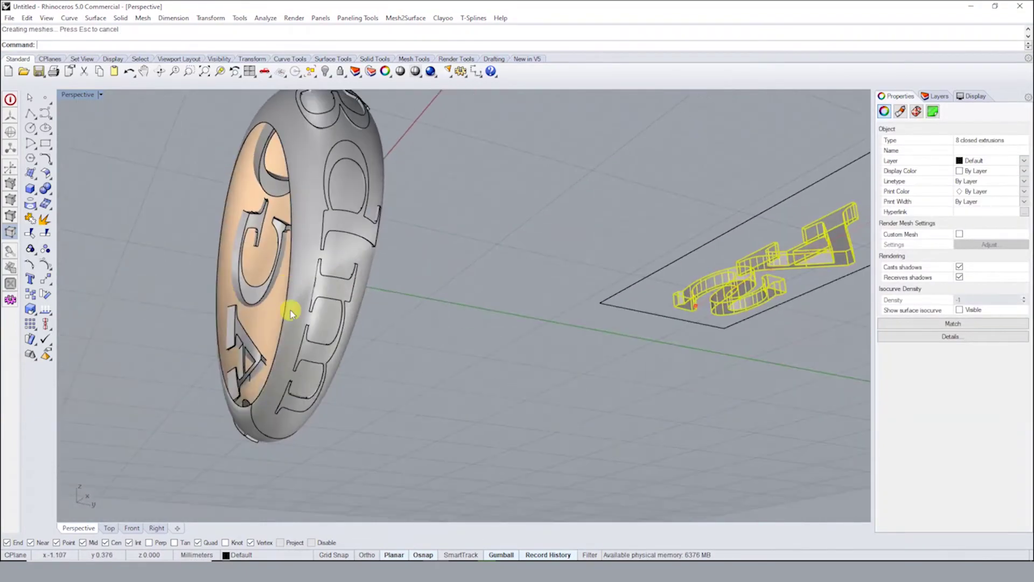
mouse_move(300, 347)
right_down()
mouse_move(329, 298)
mouse_move(272, 293)
mouse_move(360, 340)
mouse_move(366, 310)
mouse_move(346, 232)
mouse_move(300, 346)
mouse_move(291, 283)
mouse_move(325, 222)
mouse_move(320, 383)
right_up()
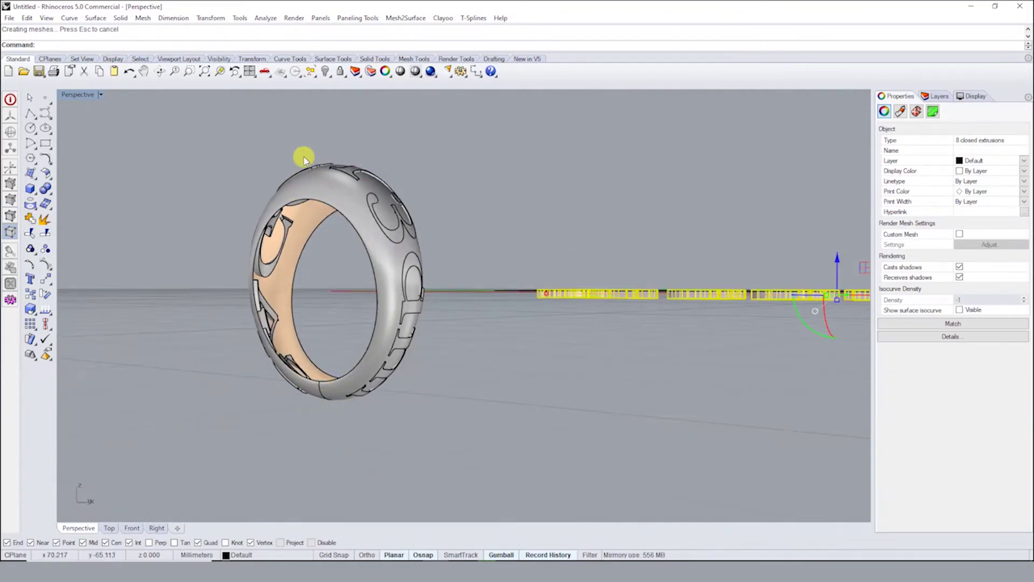
mouse_move(369, 389)
right_down()
mouse_move(503, 393)
mouse_move(596, 296)
mouse_move(454, 338)
right_up()
scroll(454, 339, down, 3)
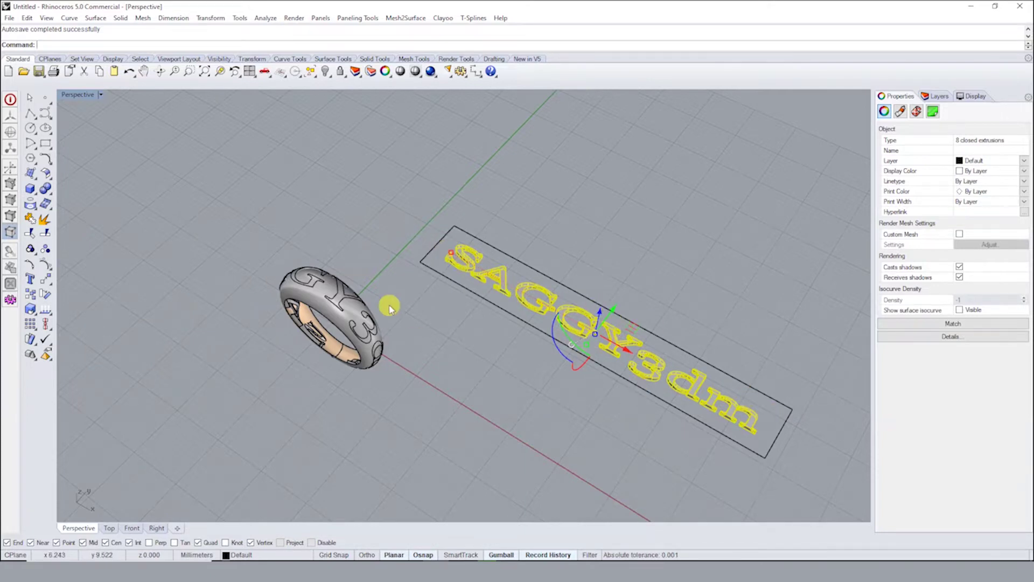
scroll(571, 322, up, 2)
scroll(286, 278, up, 4)
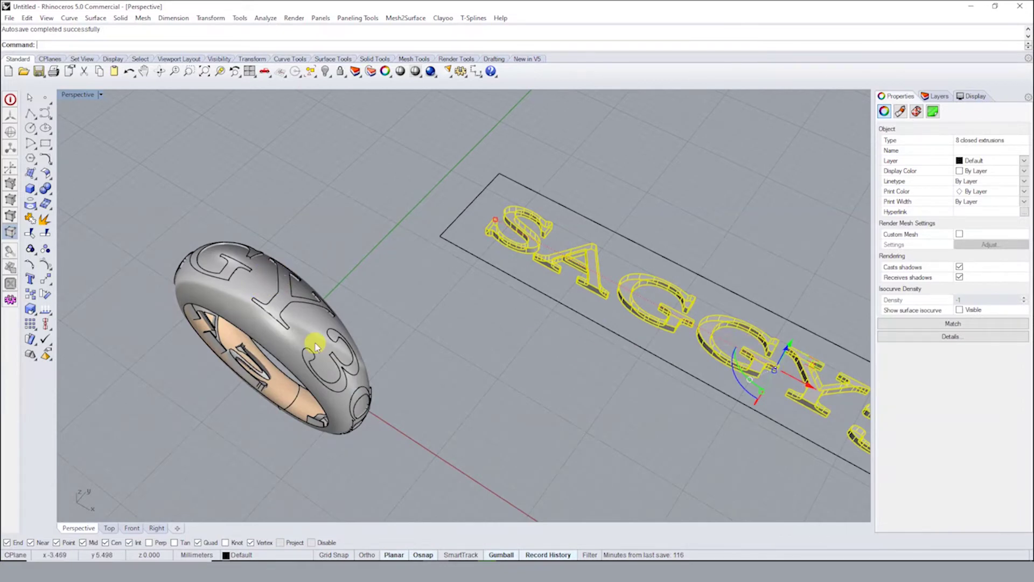
right_drag(312, 343, 264, 416)
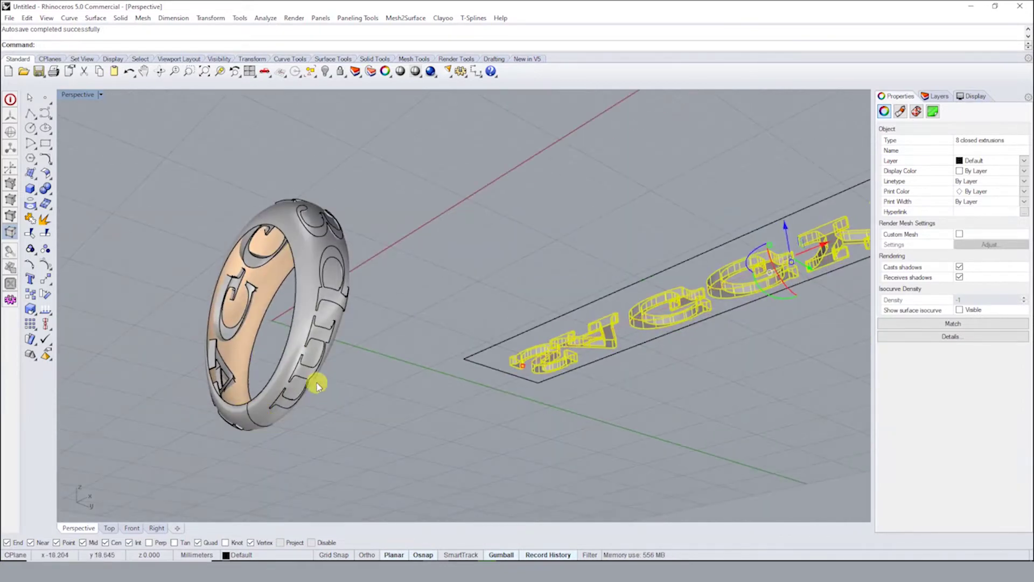
right_drag(296, 372, 315, 268)
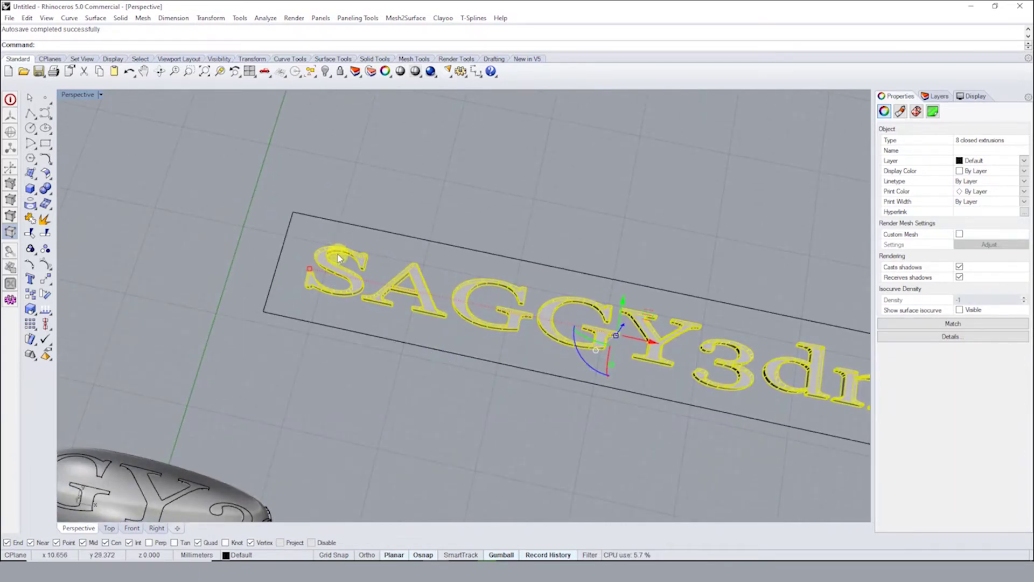
mouse_move(335, 273)
right_down()
mouse_move(396, 282)
mouse_move(316, 382)
right_up()
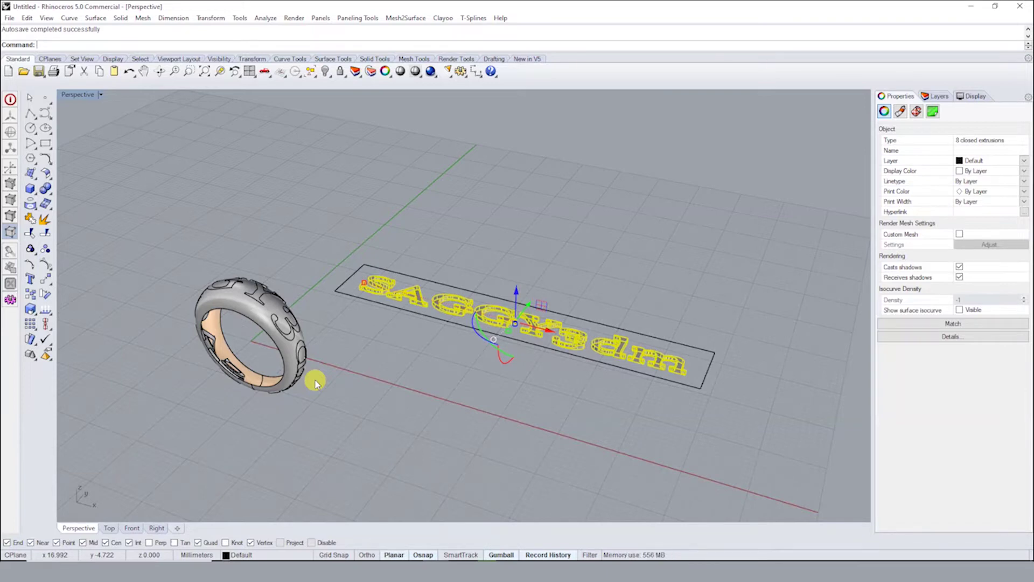
mouse_move(219, 278)
right_down()
mouse_move(260, 339)
mouse_move(185, 247)
mouse_move(183, 205)
mouse_move(386, 226)
mouse_move(413, 217)
mouse_move(291, 283)
mouse_move(342, 339)
right_up()
Undo and redo the flowed lettering to compare, then remove it from the ring
click(422, 309)
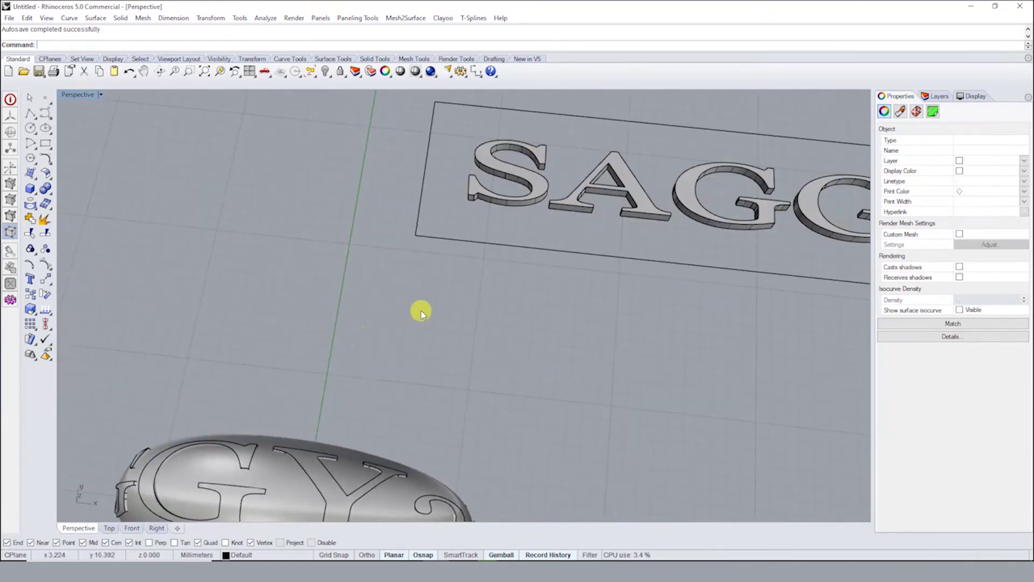
scroll(422, 309, down, 3)
key(ctrl+z)
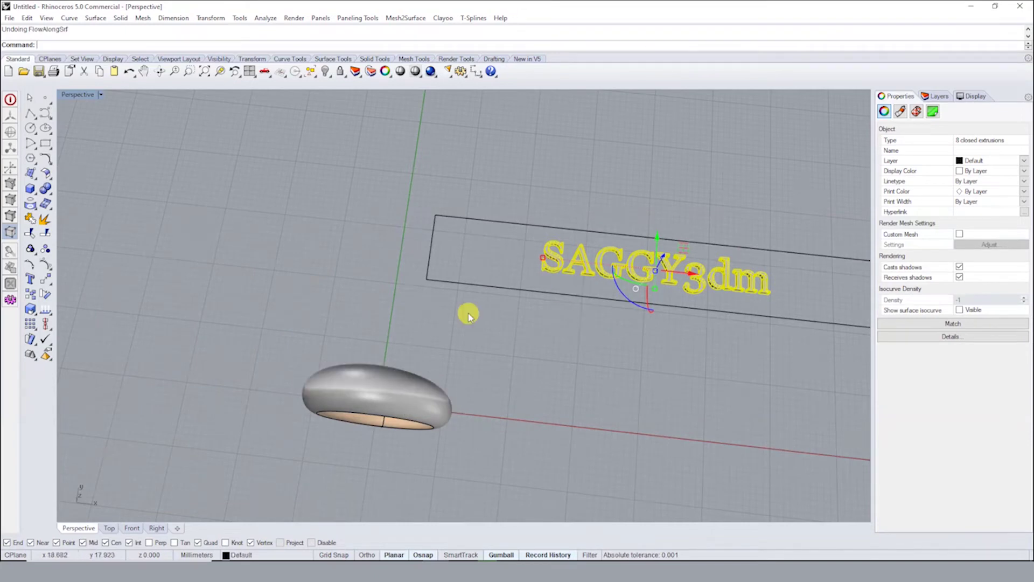
right_drag(468, 313, 470, 266)
right_drag(536, 300, 406, 351)
scroll(214, 383, up, 3)
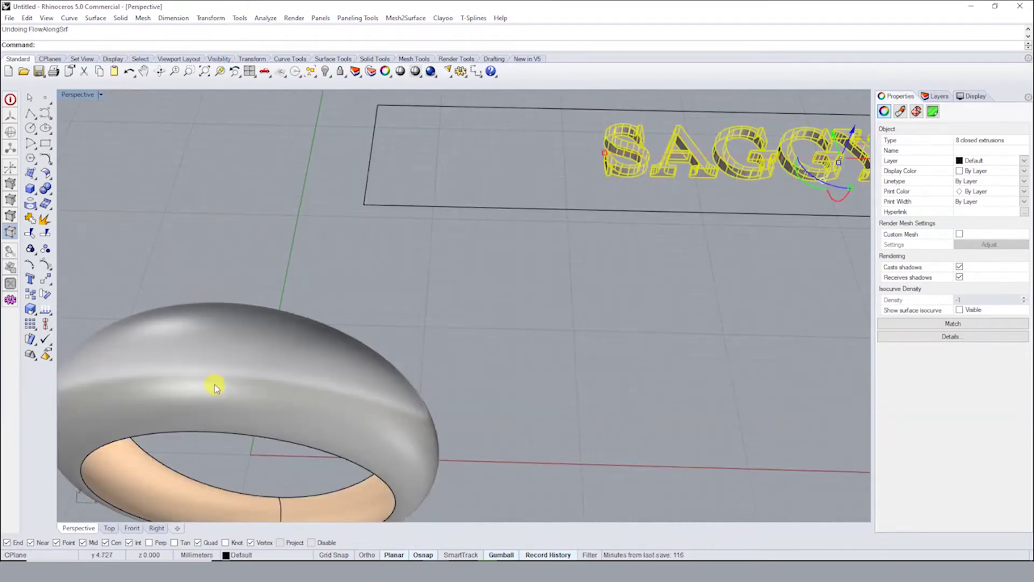
right_drag(214, 384, 203, 208)
key(ctrl+y)
mouse_move(298, 245)
right_down()
mouse_move(335, 178)
mouse_move(548, 134)
right_up()
mouse_move(638, 200)
right_down()
mouse_move(476, 210)
mouse_move(474, 249)
mouse_move(577, 300)
mouse_move(548, 329)
right_up()
key(ctrl+z)
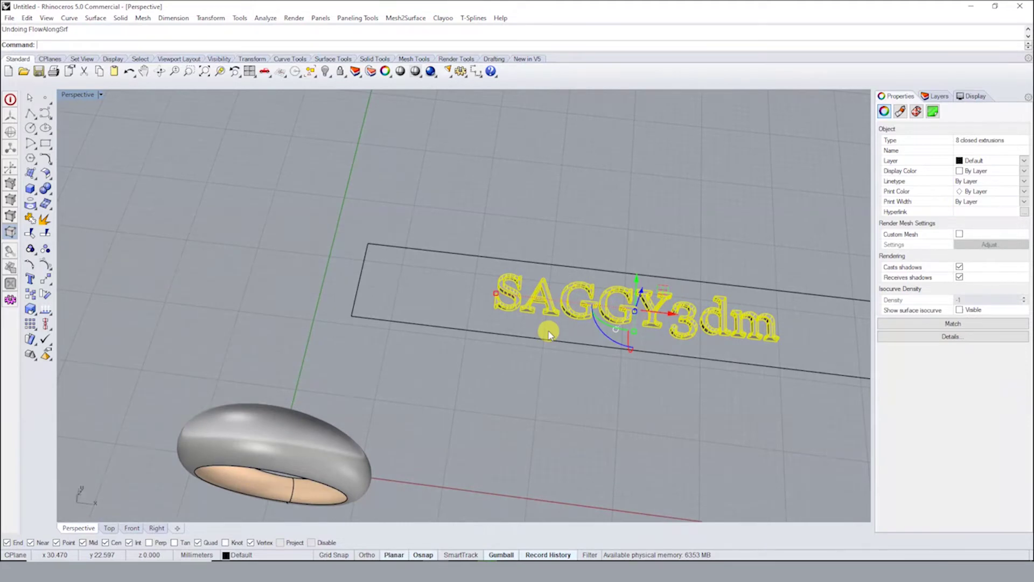
Flow the letters onto the ring again with Rigid=Yes and a Plane base around the text
text(FlowAlongSrf)
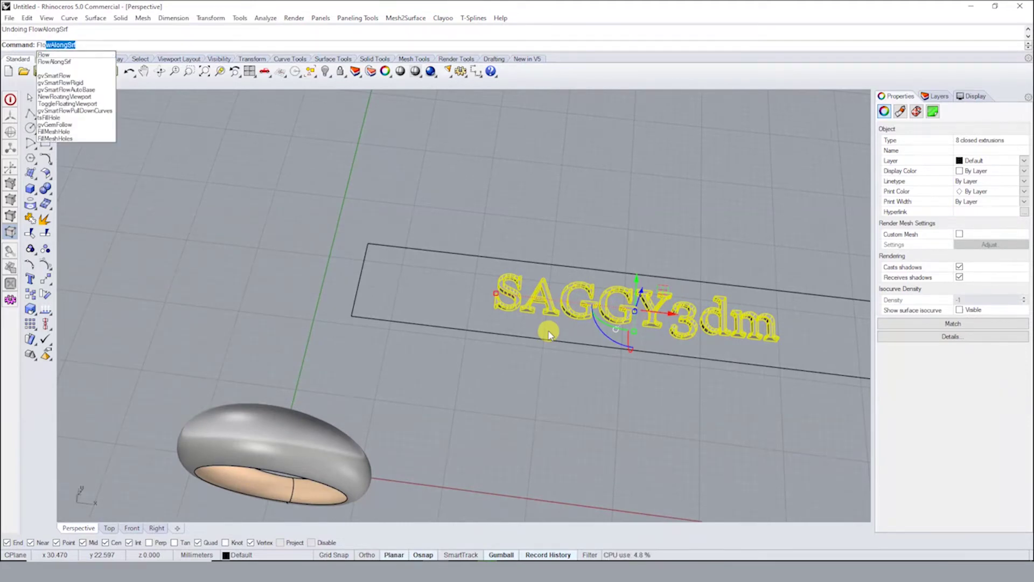
click(53, 61)
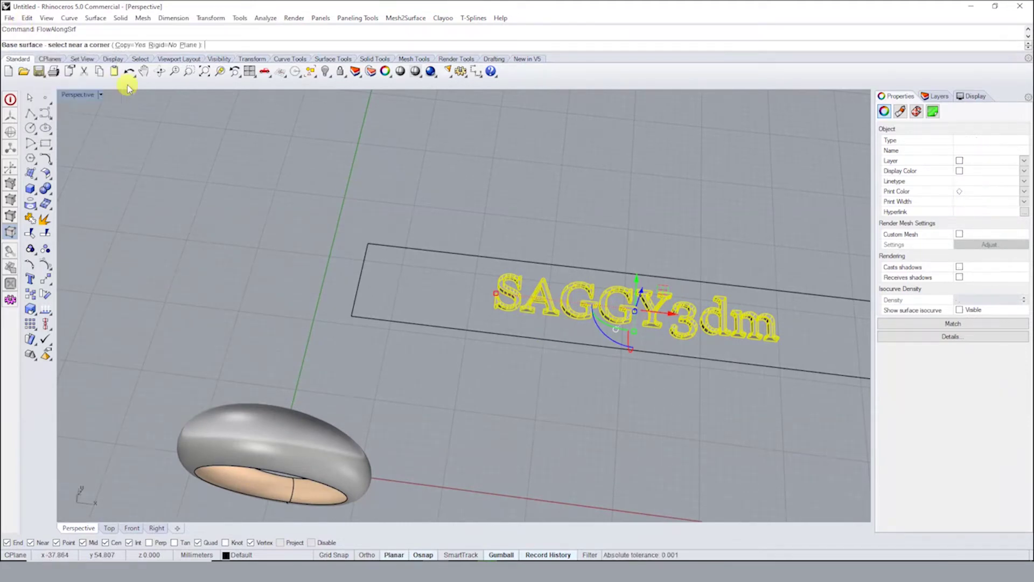
click(167, 46)
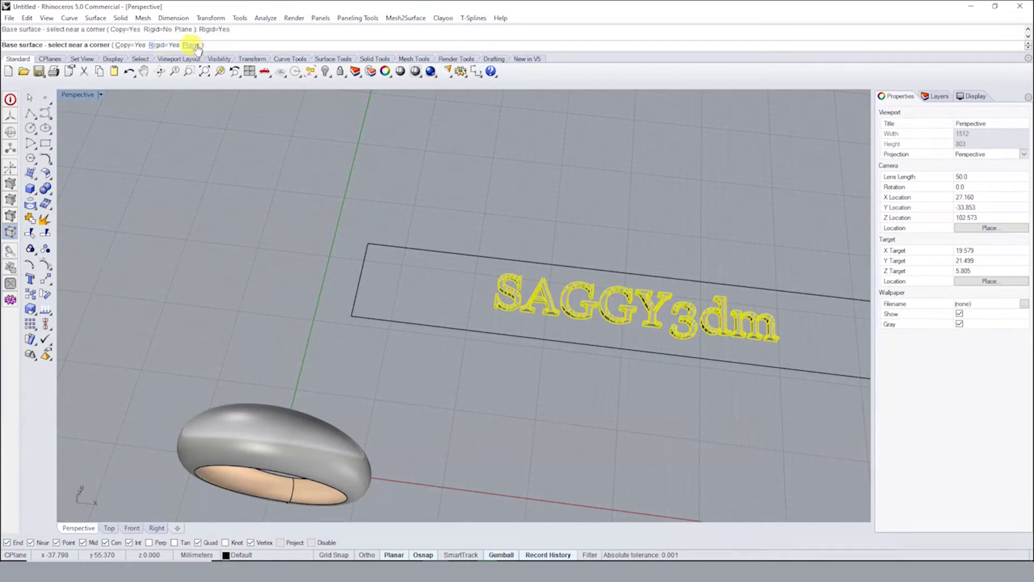
click(189, 45)
click(366, 244)
scroll(350, 254, down, 3)
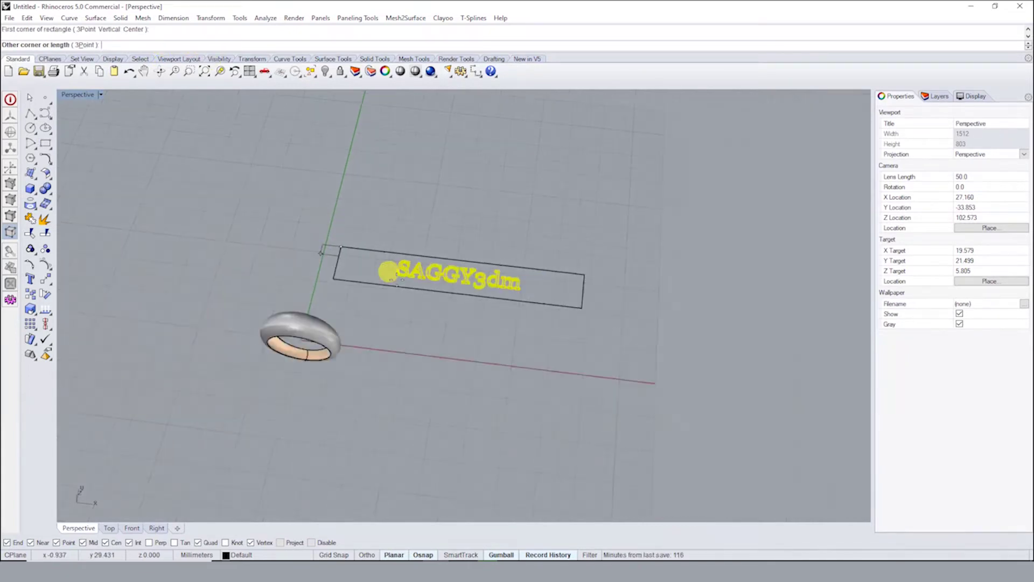
click(577, 302)
scroll(302, 345, up, 3)
click(268, 333)
mouse_move(278, 334)
right_down()
mouse_move(383, 235)
mouse_move(342, 232)
mouse_move(322, 277)
mouse_move(365, 259)
right_up()
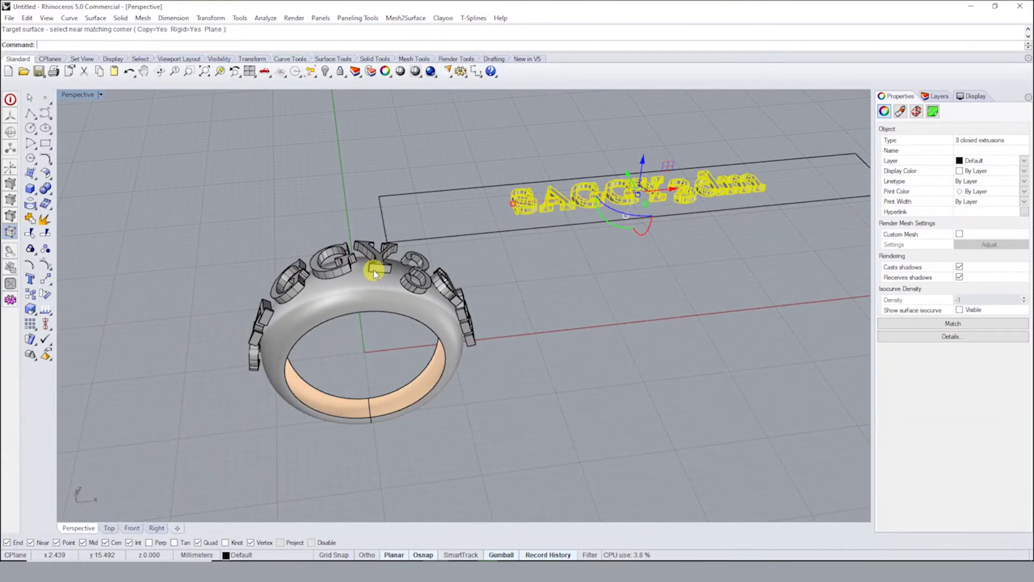
click(531, 275)
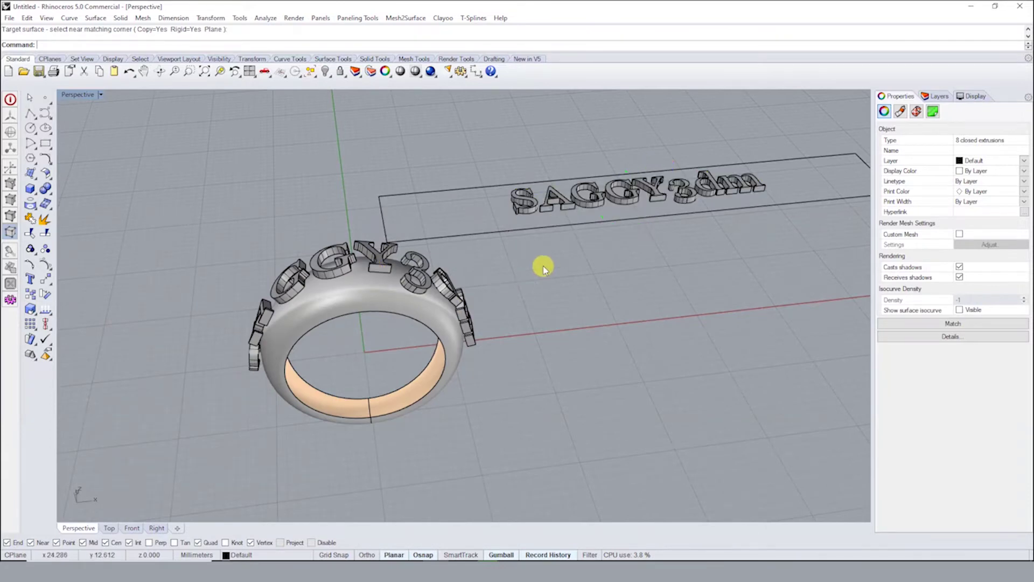
right_drag(543, 266, 457, 311)
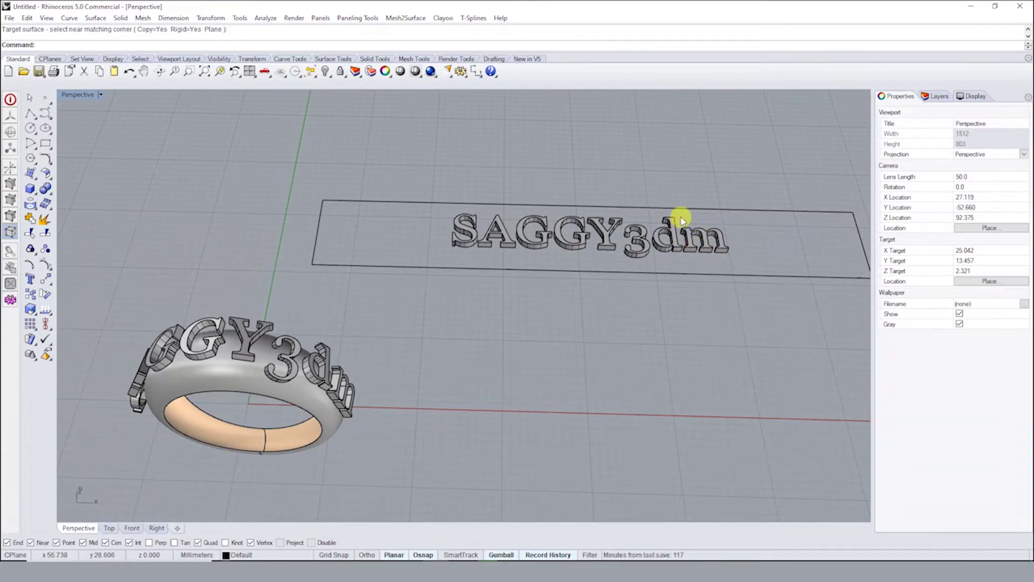
Orbit the view and select the eight flat SAGGY3dm letter extrusions with their UV rectangle
right_drag(251, 374, 208, 350)
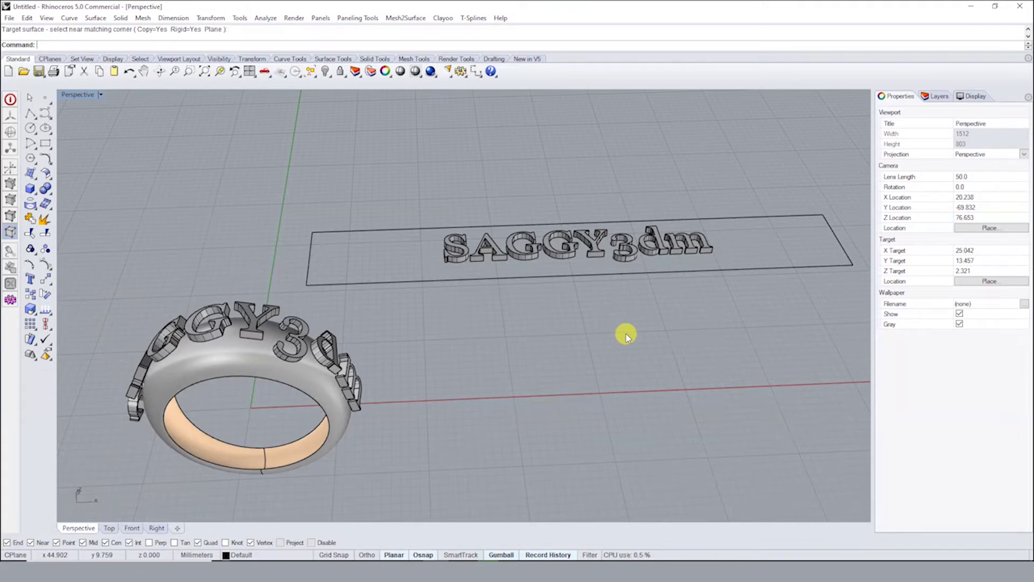
right_drag(550, 347, 483, 371)
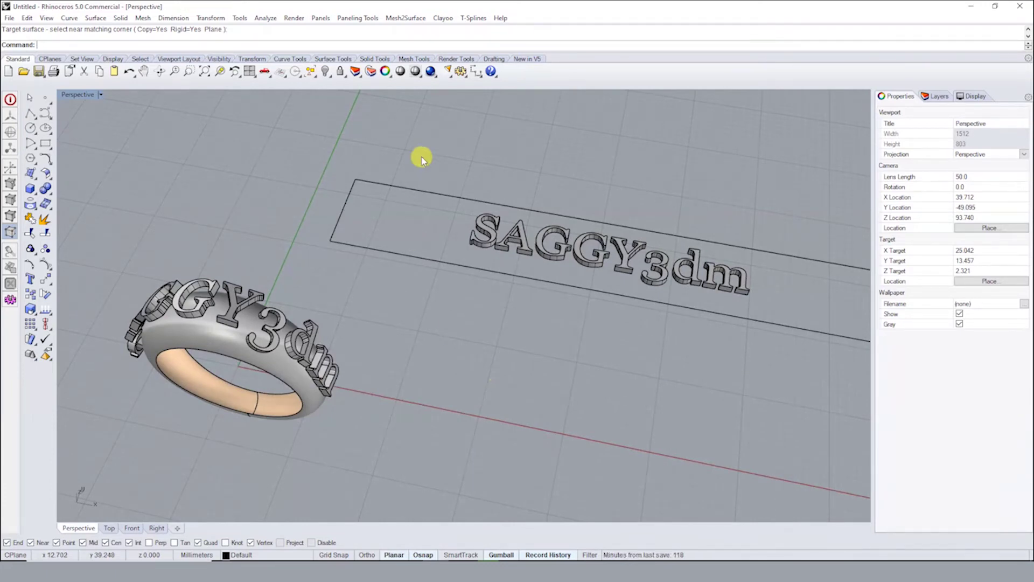
scroll(493, 239, down, 4)
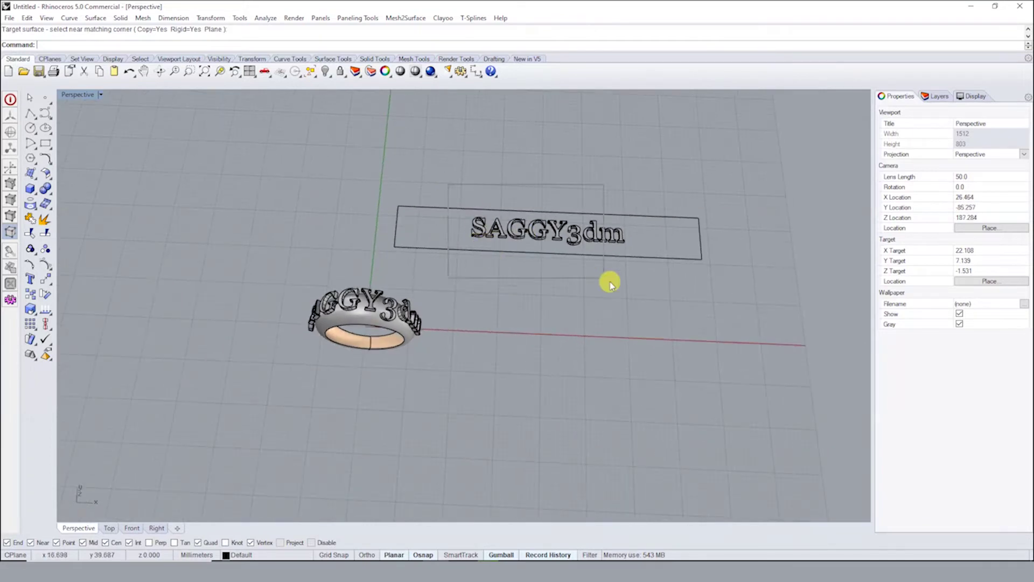
click(614, 232)
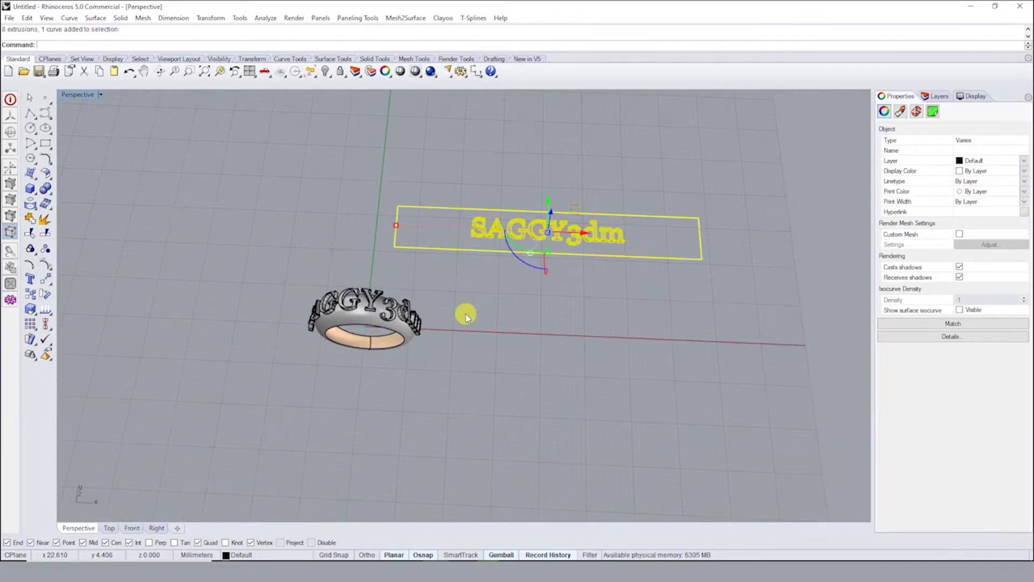
Delete the flat letters and the SAGGY3dm letter extrusions sitting on the ring band
key(Delete)
scroll(345, 296, up, 3)
click(406, 285)
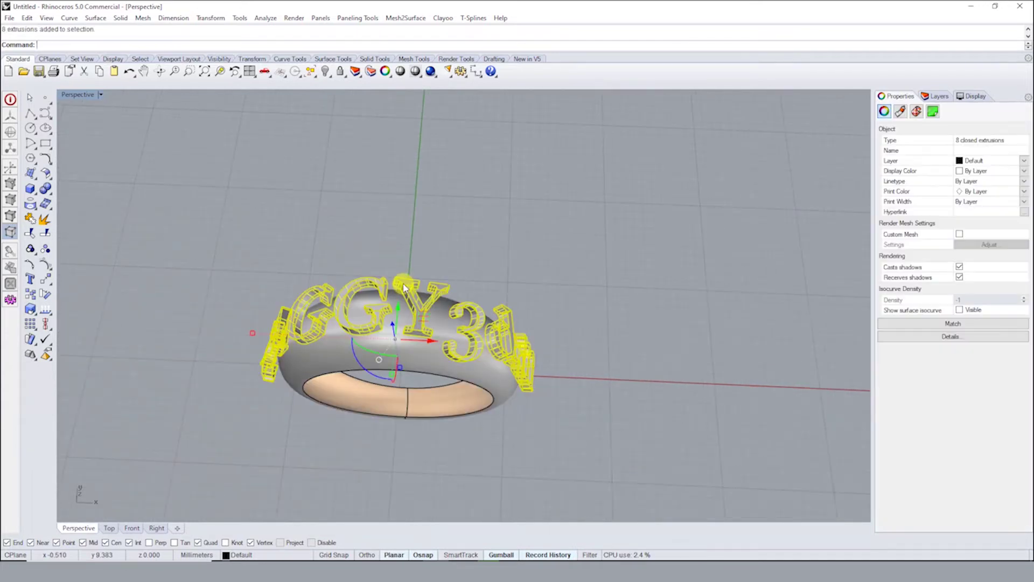
key(Delete)
Orbit around the ring until it stands upright and select the plain ring band
right_drag(404, 282, 362, 265)
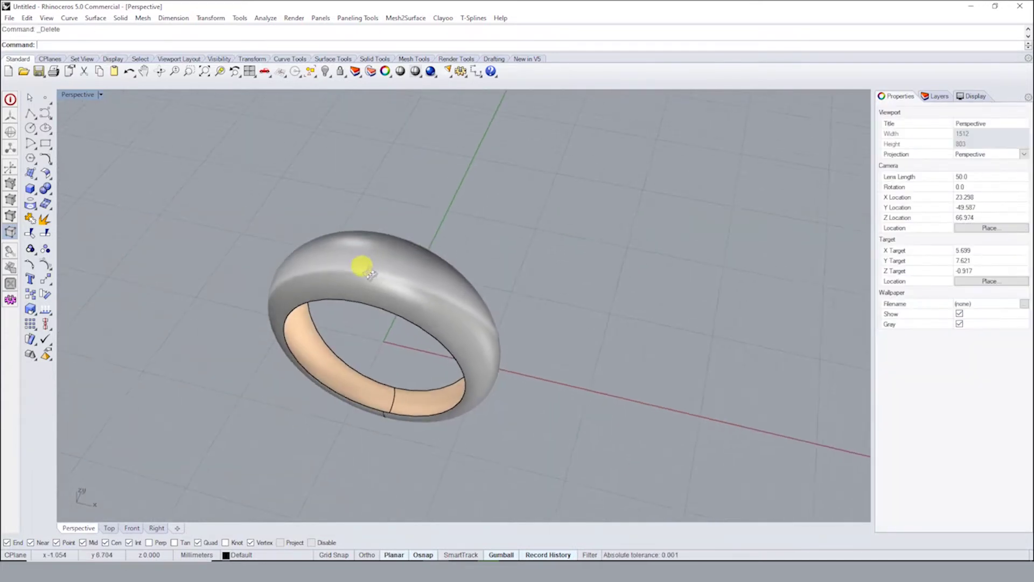
scroll(431, 295, up, 3)
mouse_move(431, 295)
right_down()
mouse_move(388, 289)
mouse_move(393, 307)
mouse_move(422, 314)
mouse_move(472, 201)
mouse_move(448, 277)
mouse_move(425, 291)
mouse_move(485, 289)
mouse_move(361, 275)
right_up()
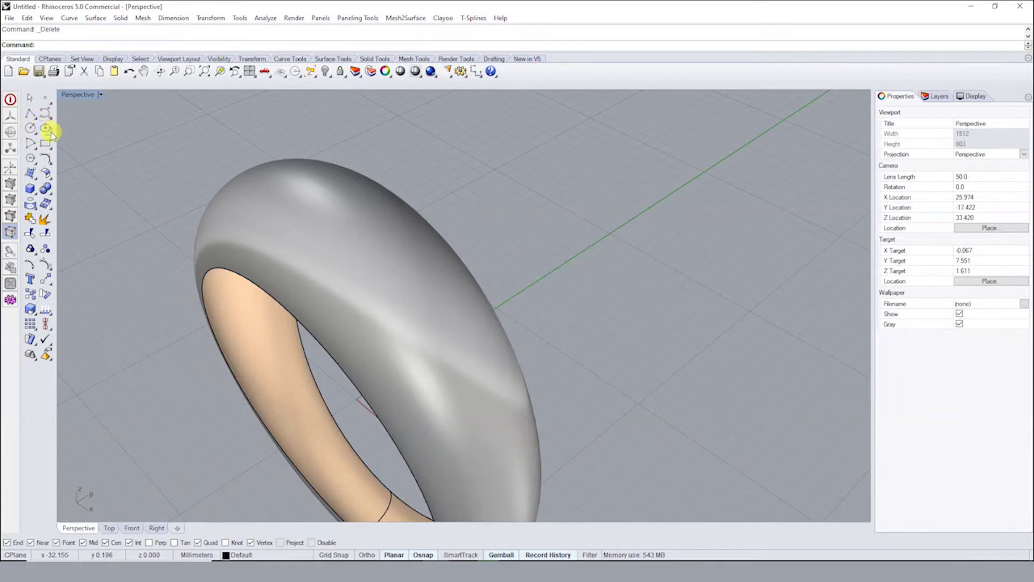
click(48, 115)
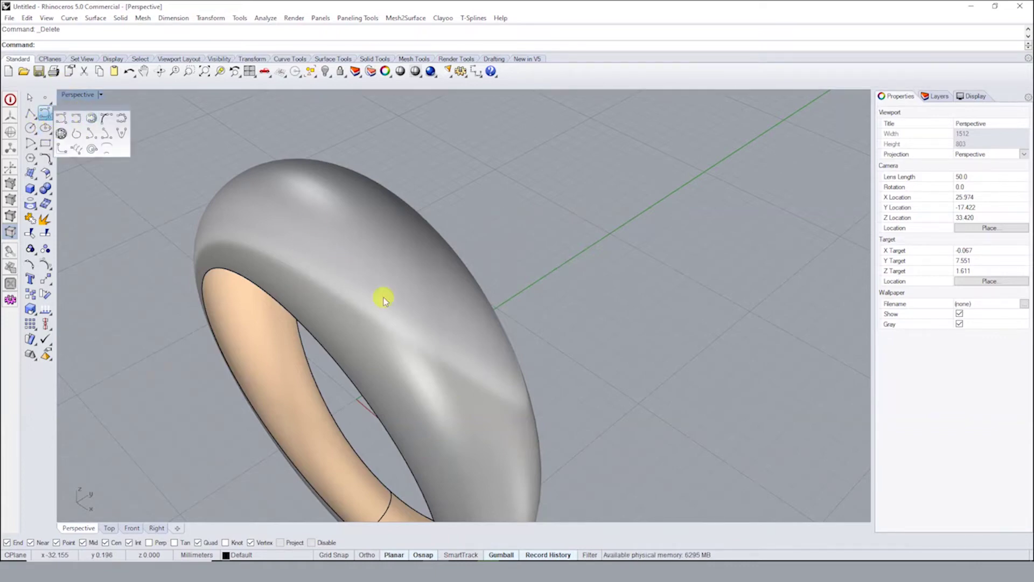
mouse_move(372, 299)
right_down()
mouse_move(420, 286)
mouse_move(418, 199)
right_up()
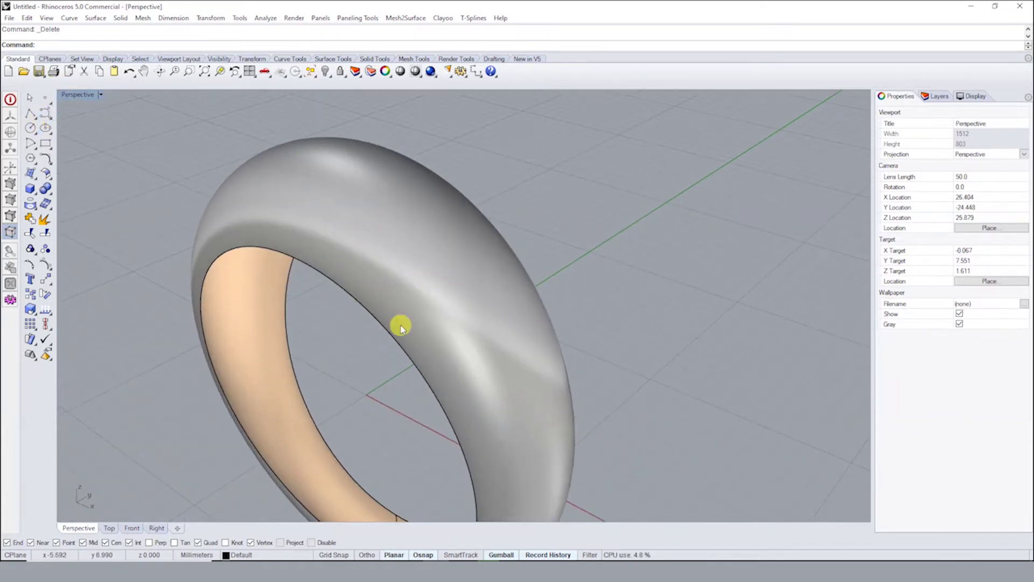
click(490, 291)
scroll(529, 243, down, 5)
Hide the ring, bring it back with ShowSelected, and create a flat UV rectangle from its band surface
key(ctrl+h)
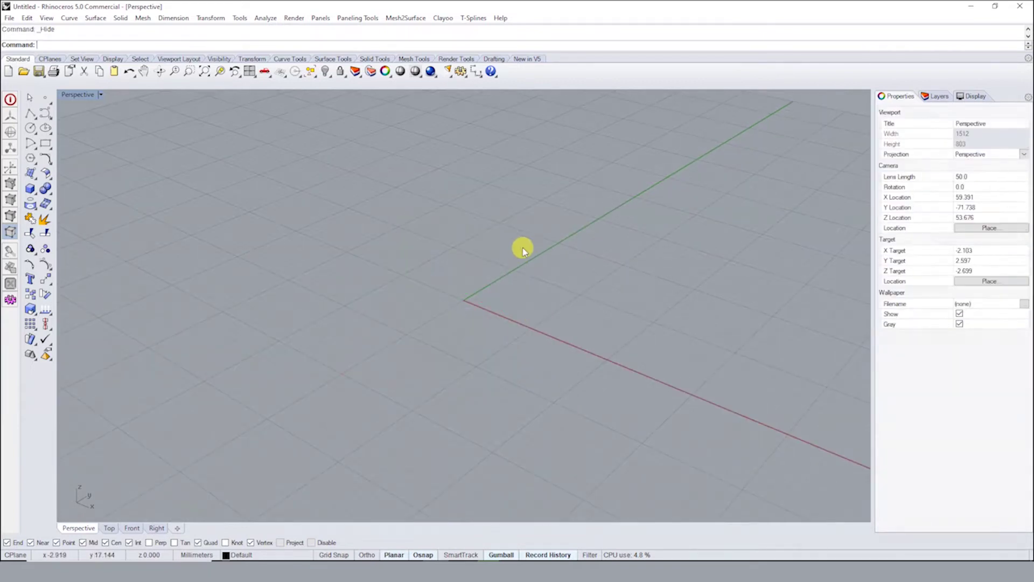
text(Showselected)
key(Return)
mouse_move(480, 203)
right_down()
mouse_move(482, 255)
mouse_move(517, 282)
mouse_move(480, 275)
right_up()
click(341, 232)
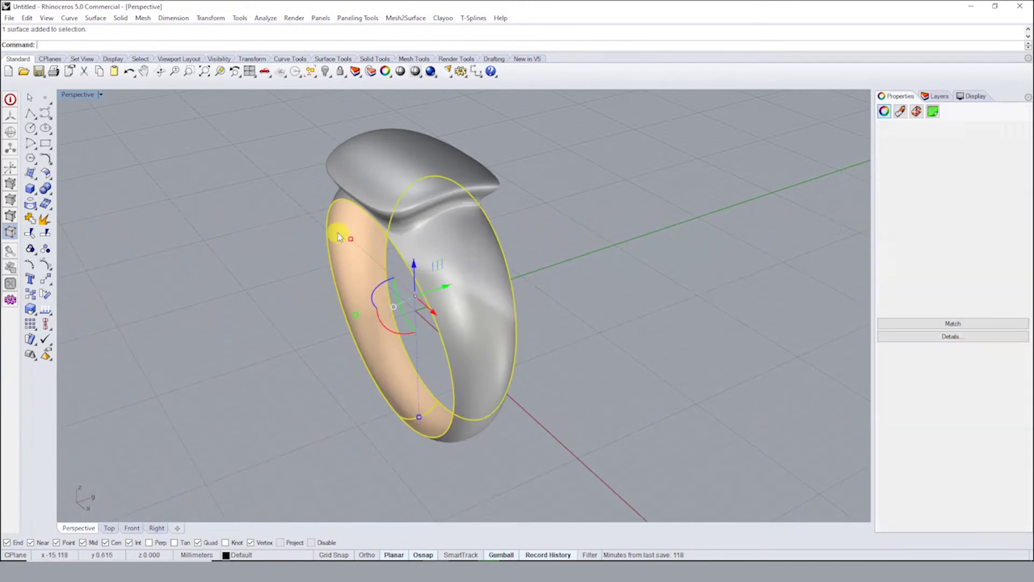
right_drag(342, 231, 452, 257)
text(Crea)
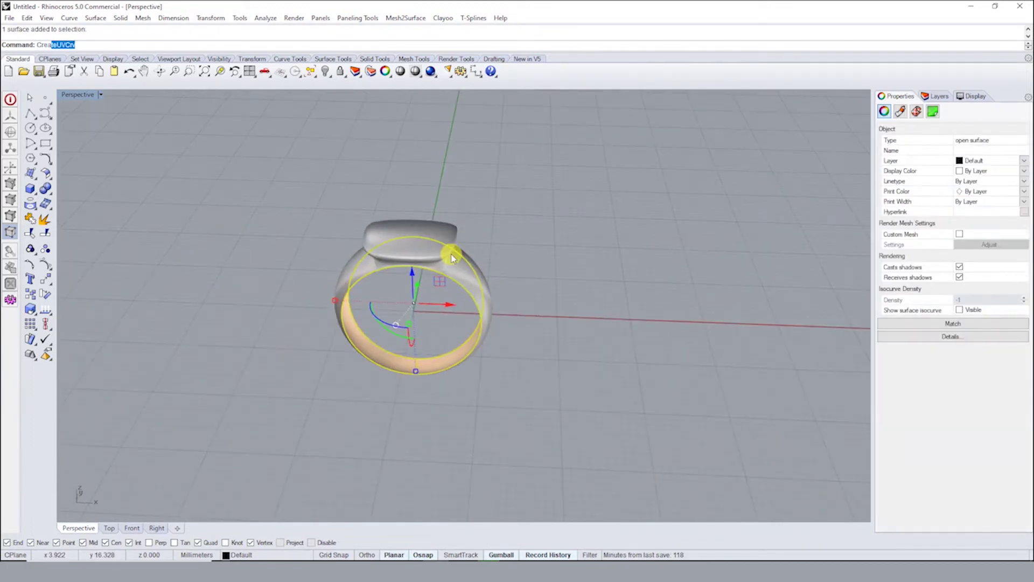
key(Return)
key(Return)
Move the UV rectangle up and away from the ring with the gumball
scroll(506, 264, down, 3)
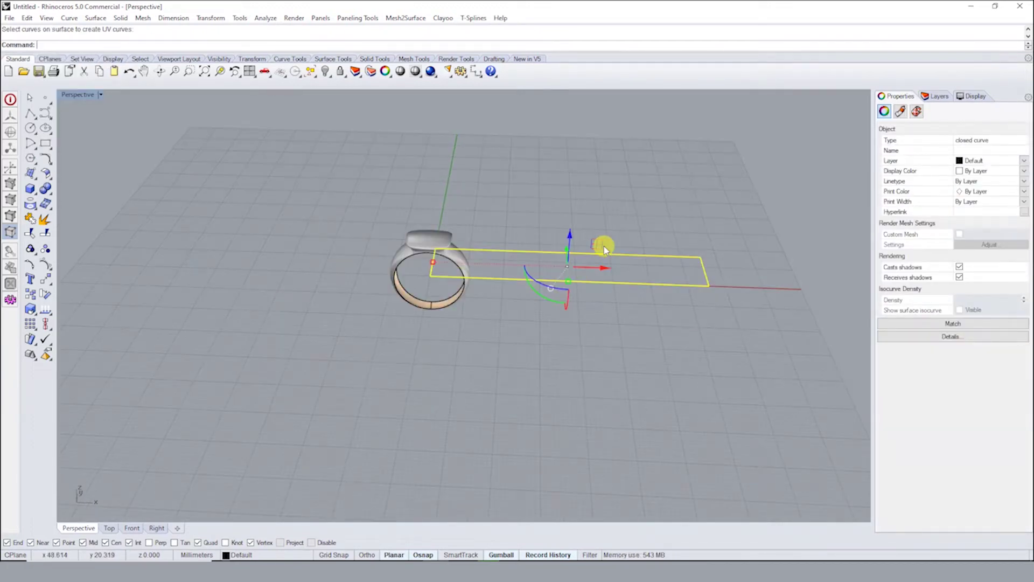
key(Escape)
right_drag(603, 247, 617, 222)
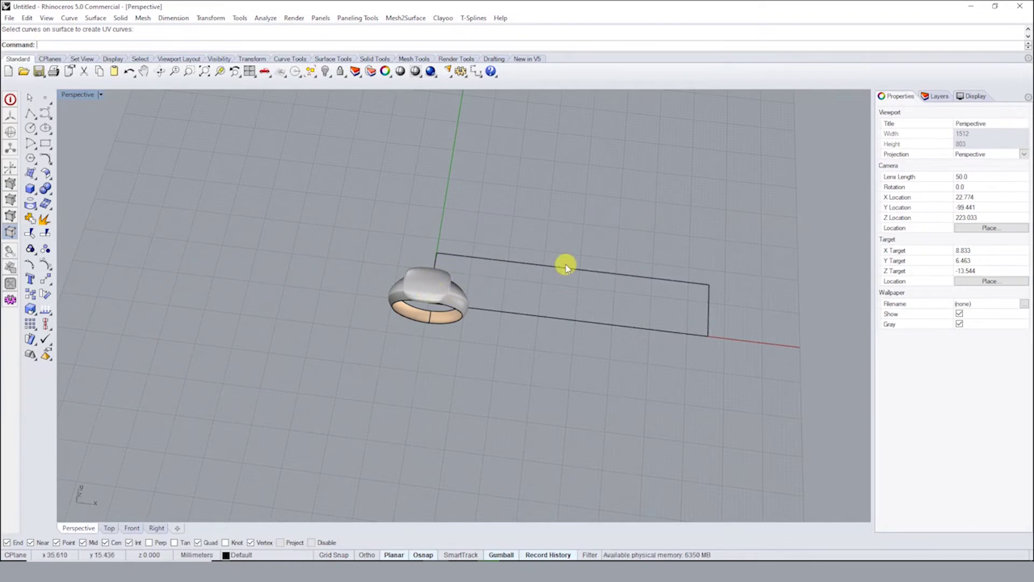
click(566, 264)
drag(572, 262, 576, 201)
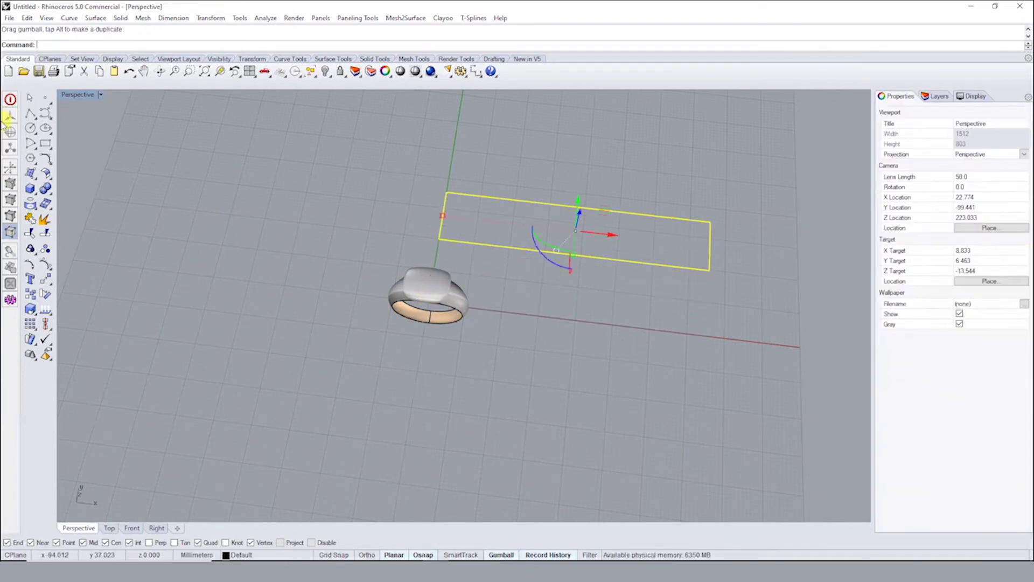
click(50, 115)
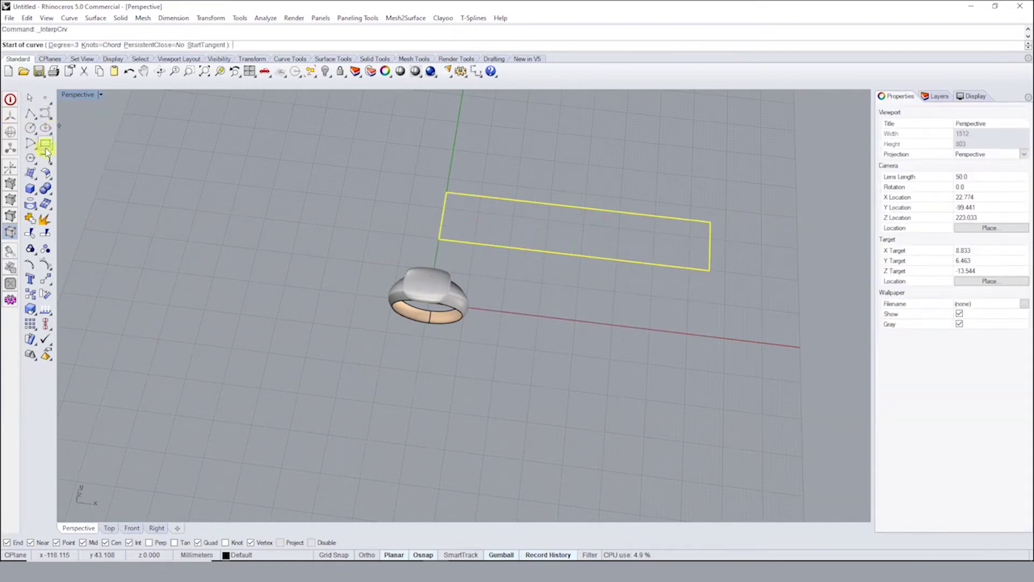
key(Escape)
Show the hidden SAGGY3dm text curves again and window-select them
key(ctrl+shift+h)
click(603, 237)
key(Return)
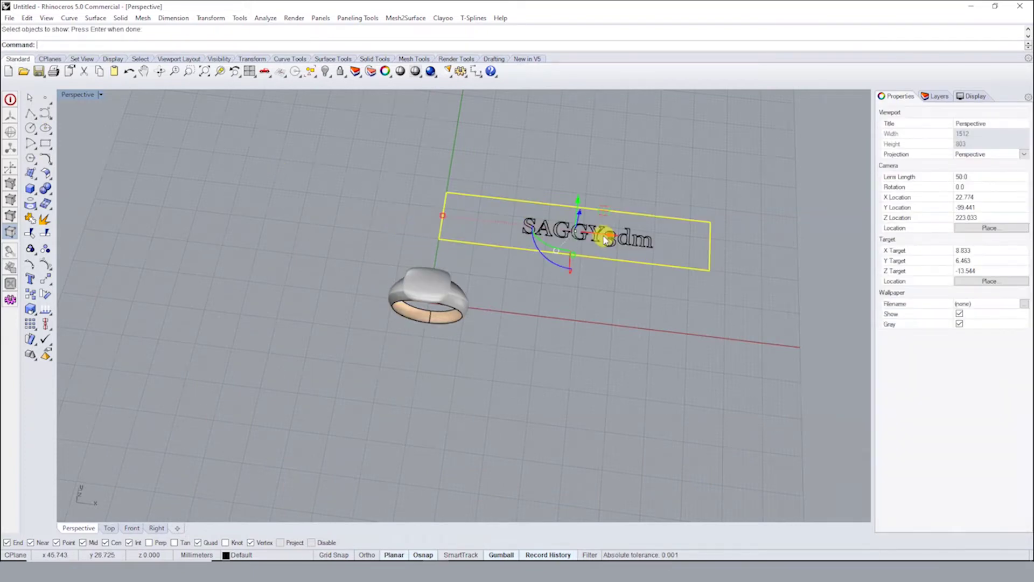
key(Escape)
right_drag(606, 239, 436, 185)
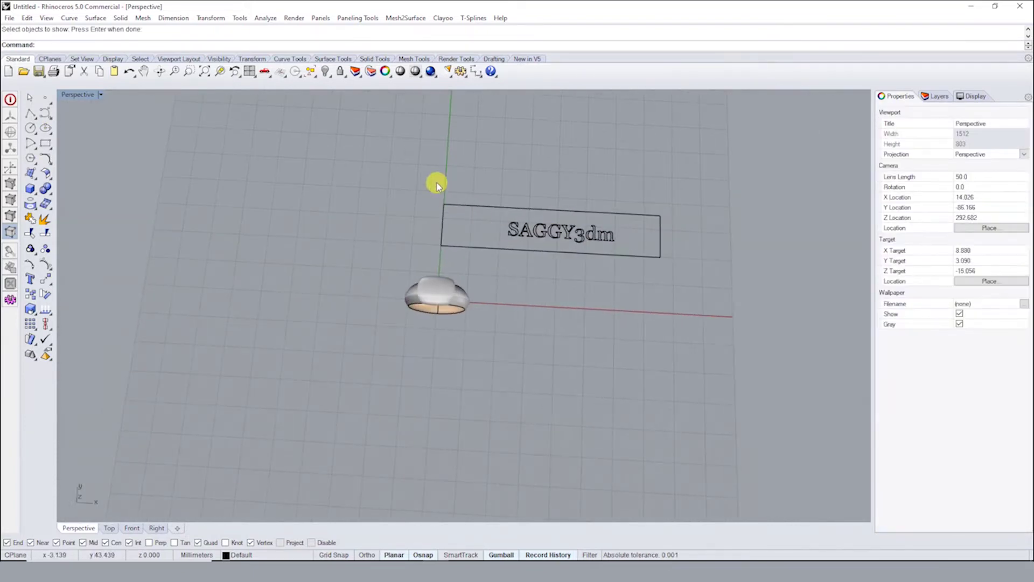
drag(436, 185, 623, 268)
key(Escape)
scroll(593, 234, up, 3)
Scale the ten SAGGY3dm text curves up with the gumball to fill the UV rectangle
click(582, 241)
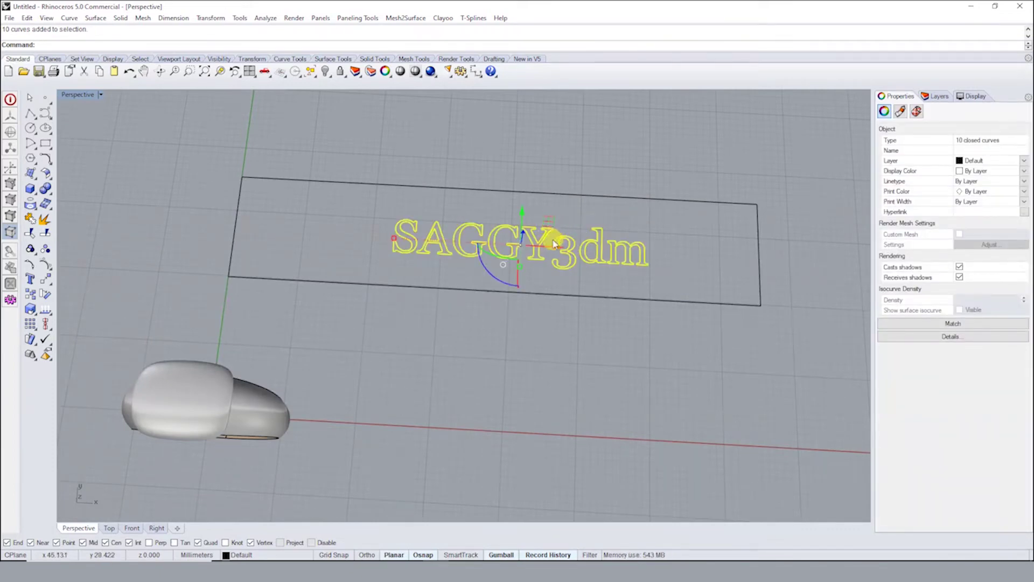
mouse_move(555, 246)
mouse_down()
mouse_move(392, 241)
mouse_move(351, 226)
mouse_move(295, 232)
mouse_up()
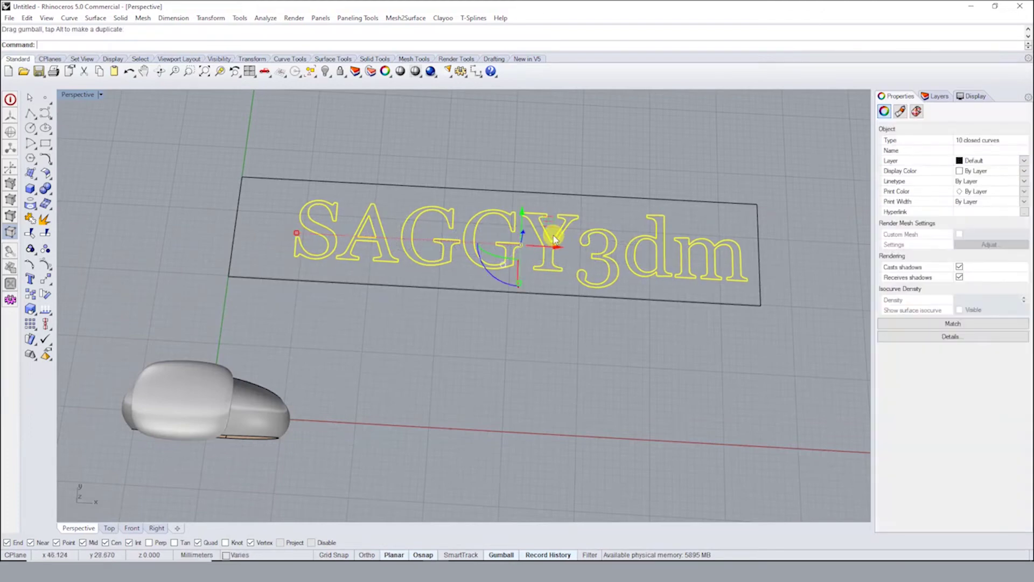
mouse_move(531, 228)
right_down()
mouse_move(556, 299)
mouse_move(528, 253)
mouse_move(561, 263)
right_up()
scroll(415, 214, up, 3)
scroll(444, 229, down, 3)
click(444, 229)
click(561, 263)
text(Flo)
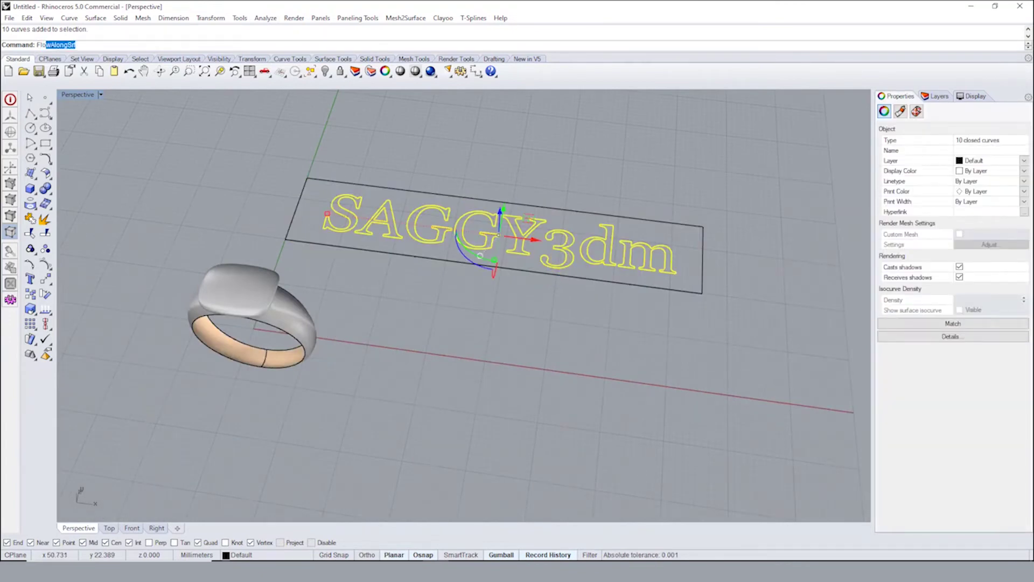
key(Return)
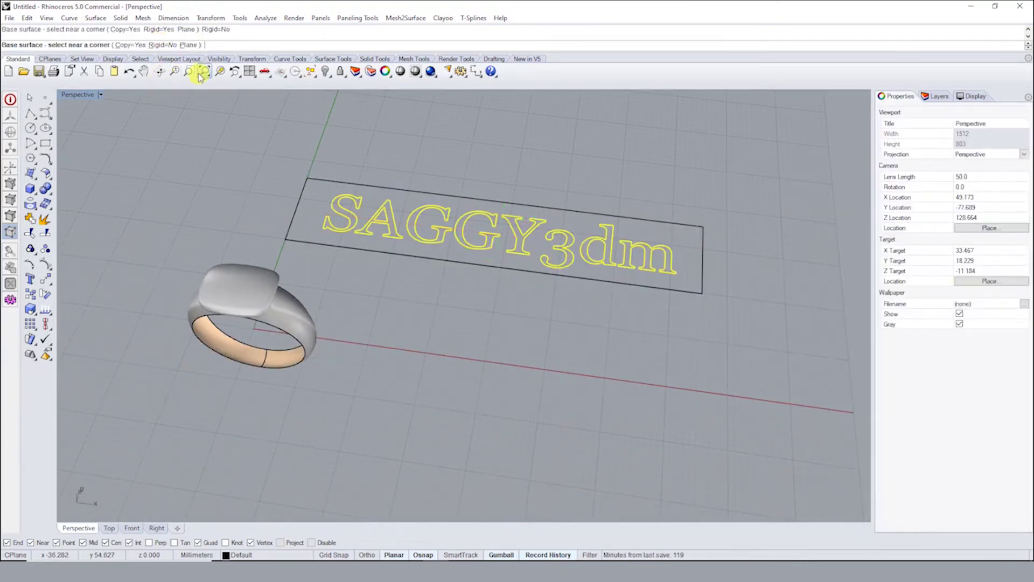
click(188, 45)
click(307, 179)
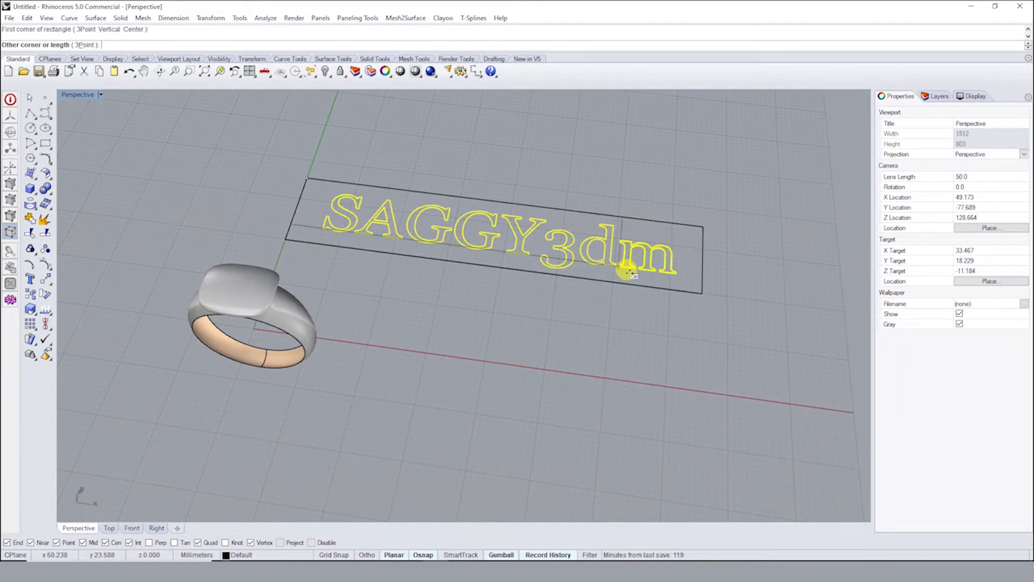
click(691, 290)
click(206, 296)
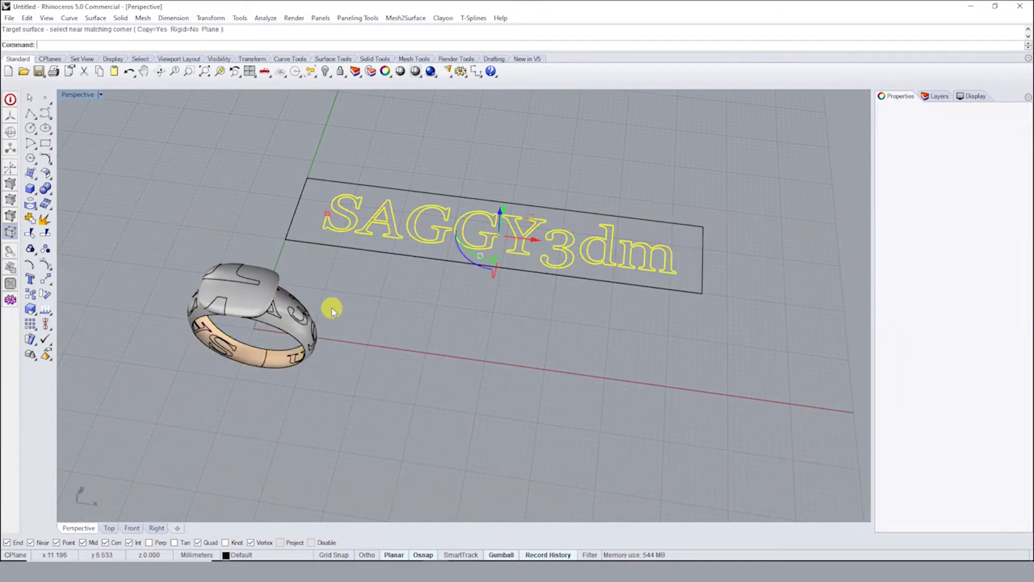
mouse_move(329, 307)
right_down()
mouse_move(274, 260)
mouse_move(466, 217)
mouse_move(302, 321)
right_up()
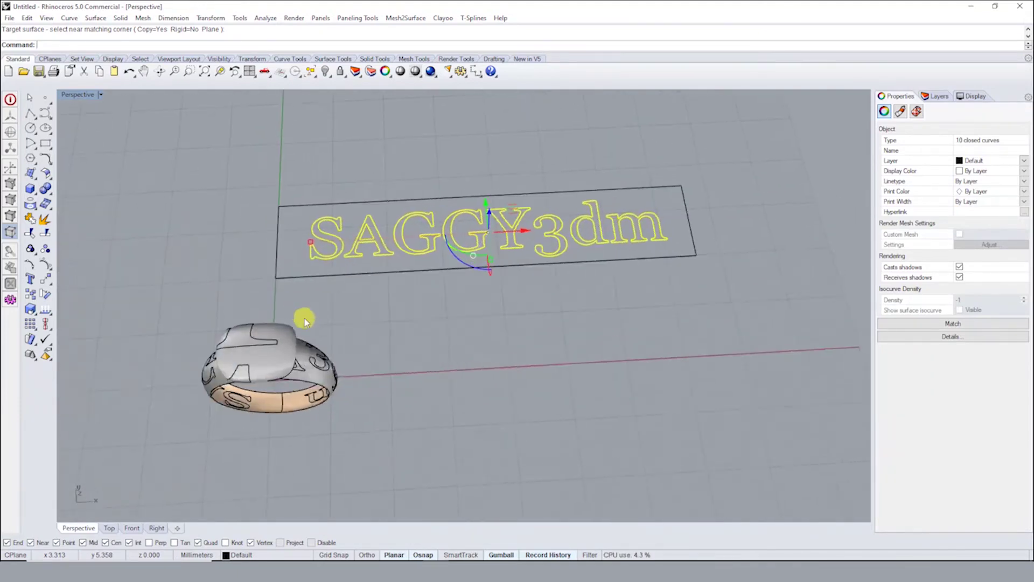
key(ctrl+z)
right_click(302, 227)
click(186, 45)
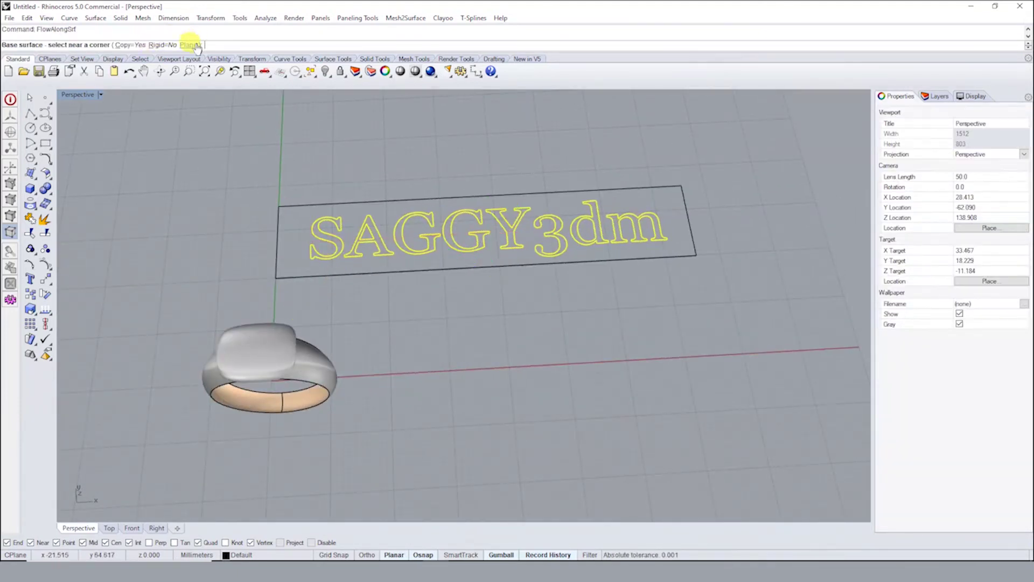
click(276, 192)
click(695, 254)
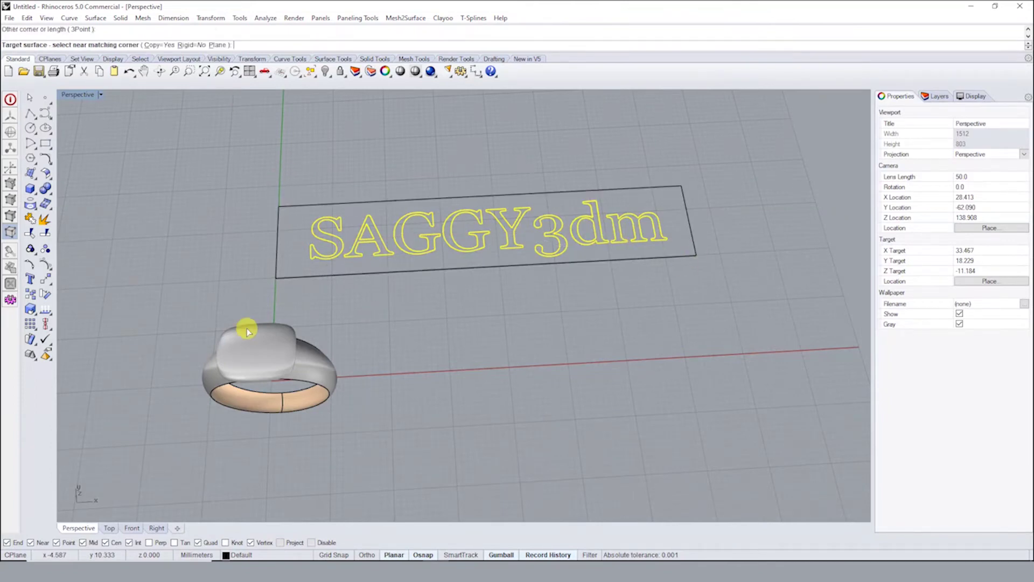
click(229, 334)
mouse_move(232, 333)
right_down()
mouse_move(431, 235)
mouse_move(238, 212)
right_up()
mouse_move(146, 277)
right_down()
mouse_move(199, 240)
mouse_move(247, 185)
mouse_move(208, 199)
mouse_move(213, 171)
mouse_move(374, 284)
mouse_move(330, 289)
right_up()
Undo the flow onto the ring and delete the UV rectangle frame
key(ctrl+z)
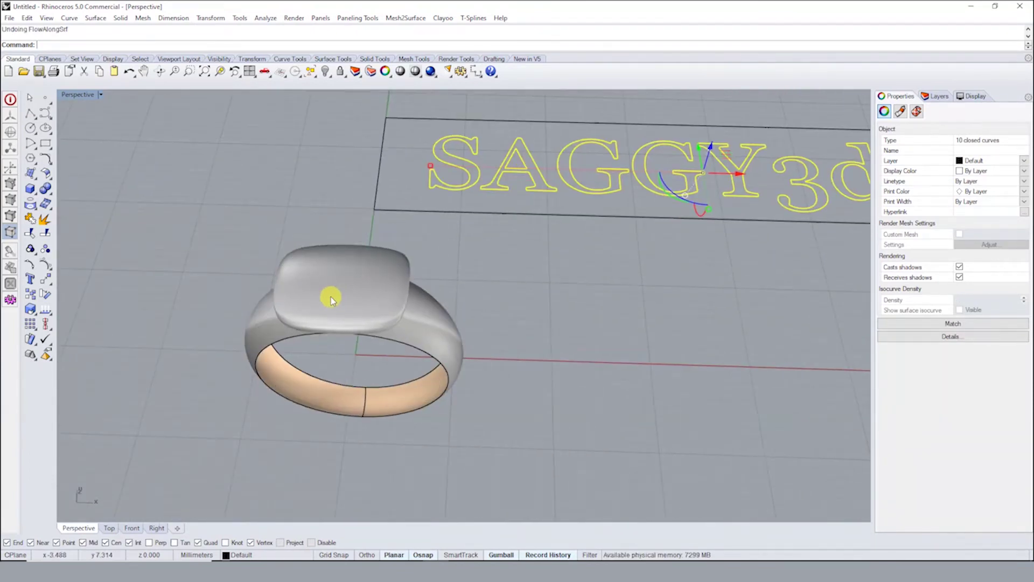
mouse_move(533, 233)
right_down()
mouse_move(513, 264)
mouse_move(515, 302)
mouse_move(418, 259)
mouse_move(392, 226)
right_up()
scroll(495, 300, down, 5)
drag(606, 446, 547, 246)
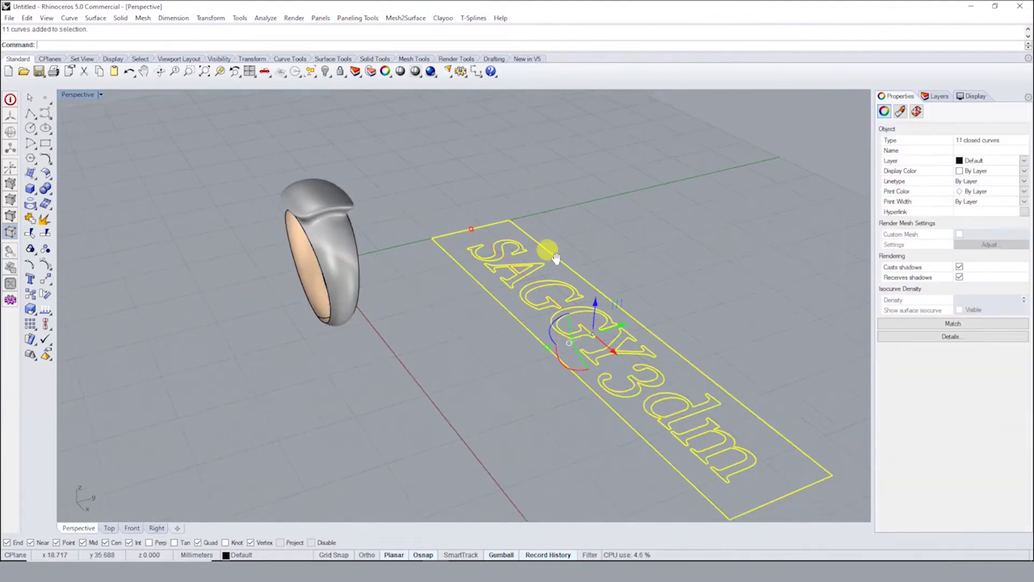
click(565, 259)
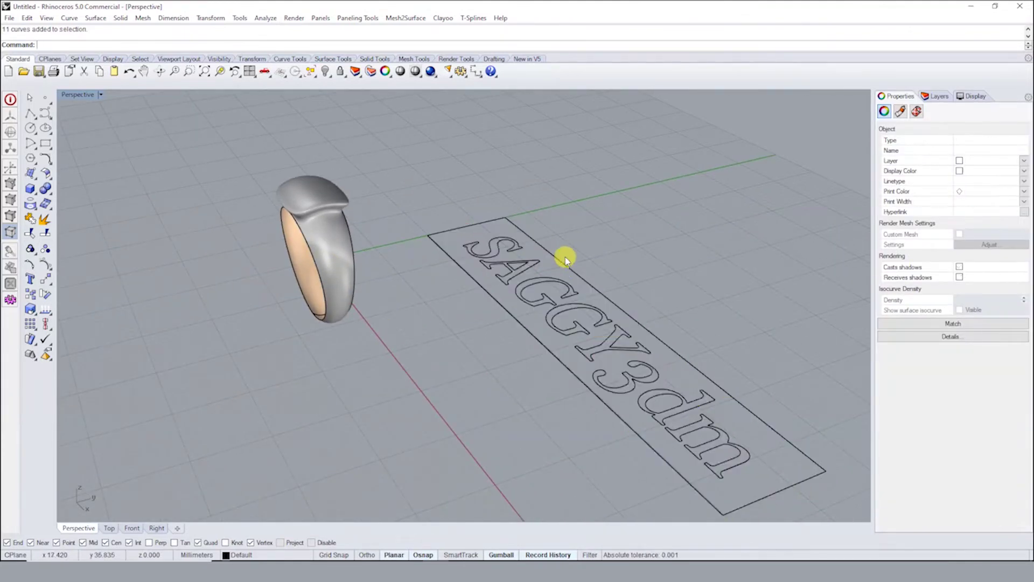
key(Delete)
Undo the accidental text move, then reselect and delete the rectangle frame again
key(ctrl+z)
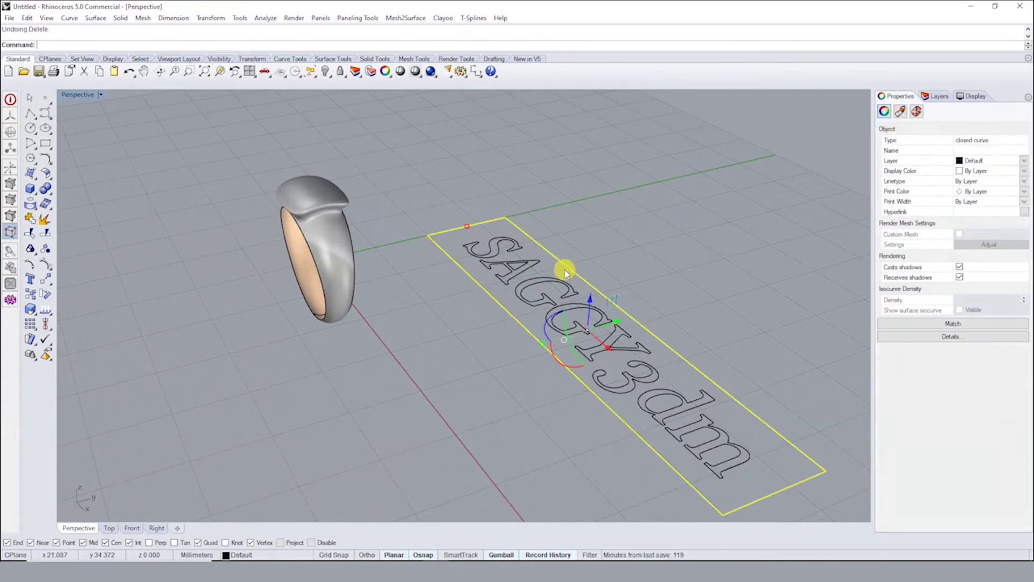
key(ctrl+z)
key(ctrl+z)
right_drag(418, 275, 350, 290)
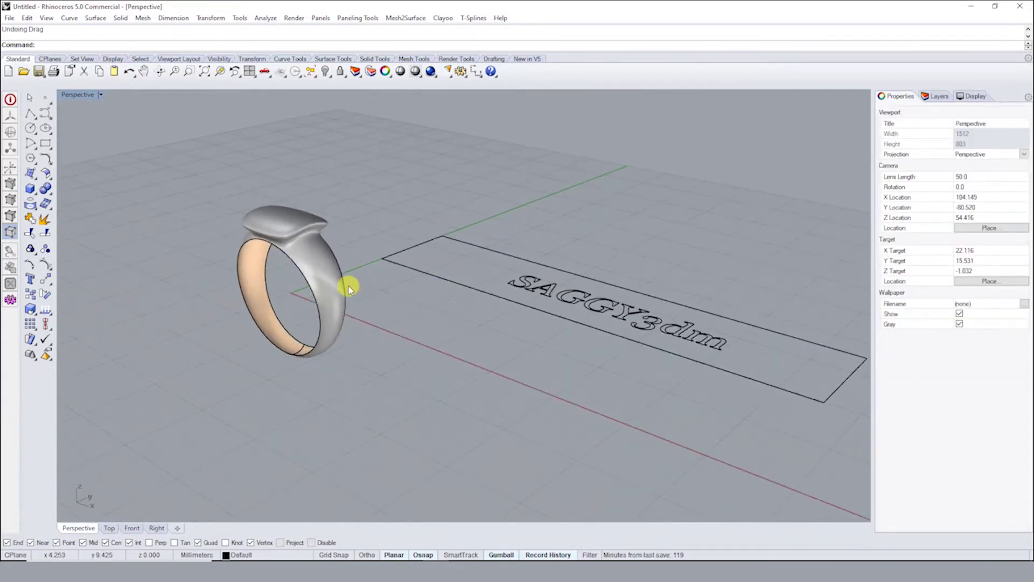
click(481, 241)
key(Delete)
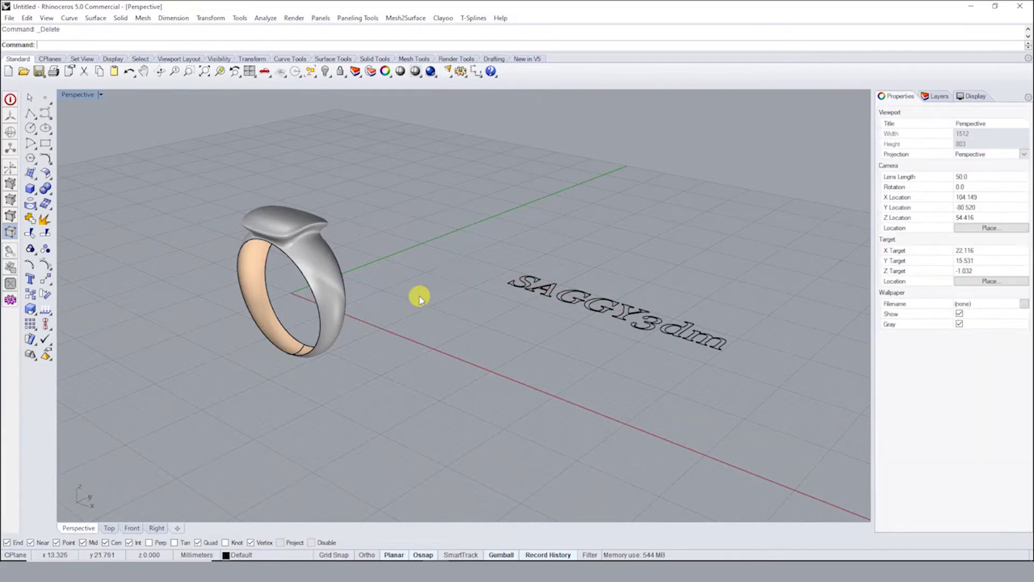
scroll(346, 284, up, 5)
mouse_move(346, 284)
right_down()
mouse_move(295, 296)
mouse_move(445, 256)
mouse_move(351, 249)
mouse_move(365, 266)
right_up()
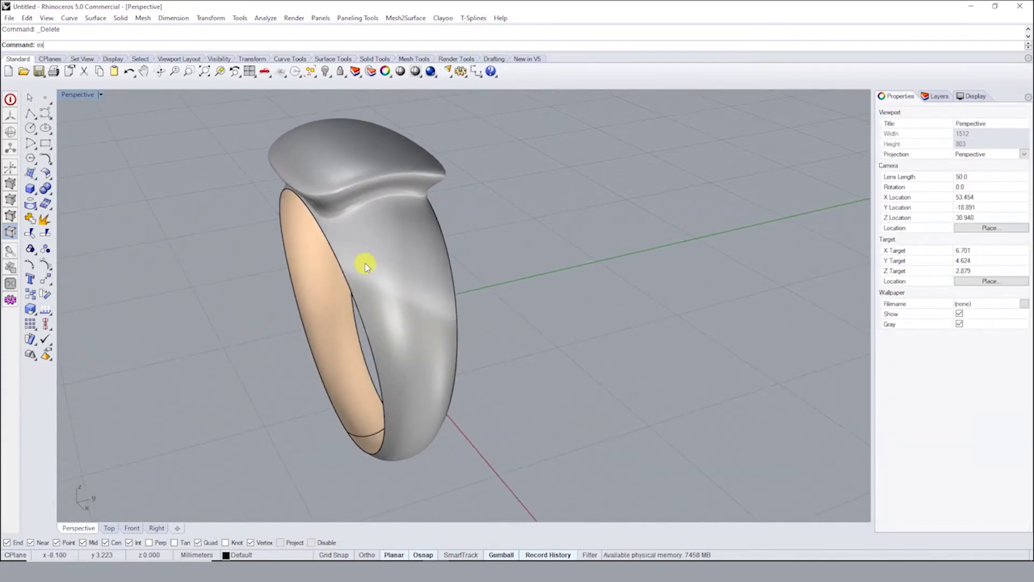
Extract a lengthwise isocurve along one side of the ring band
text(ra)
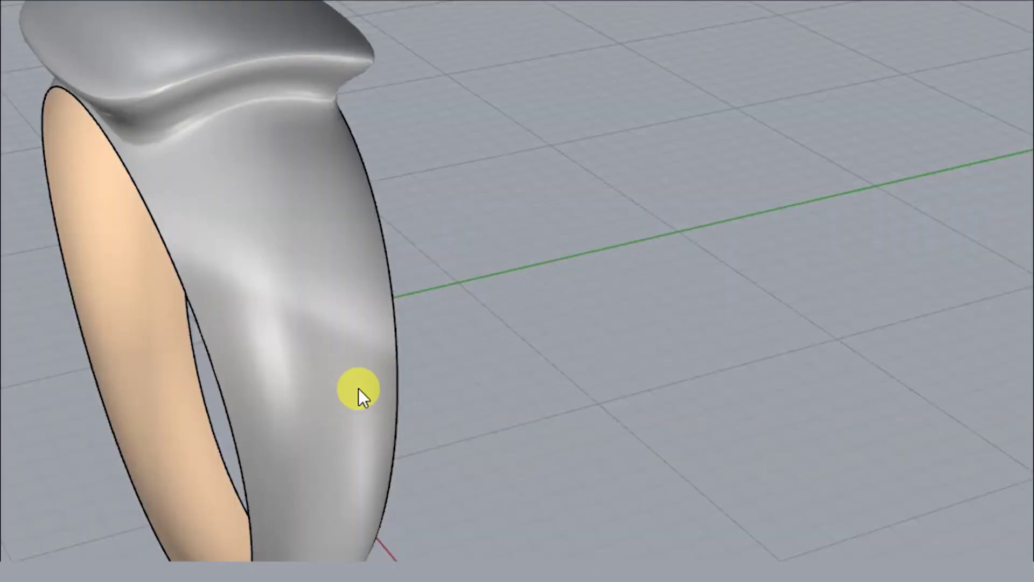
text(c)
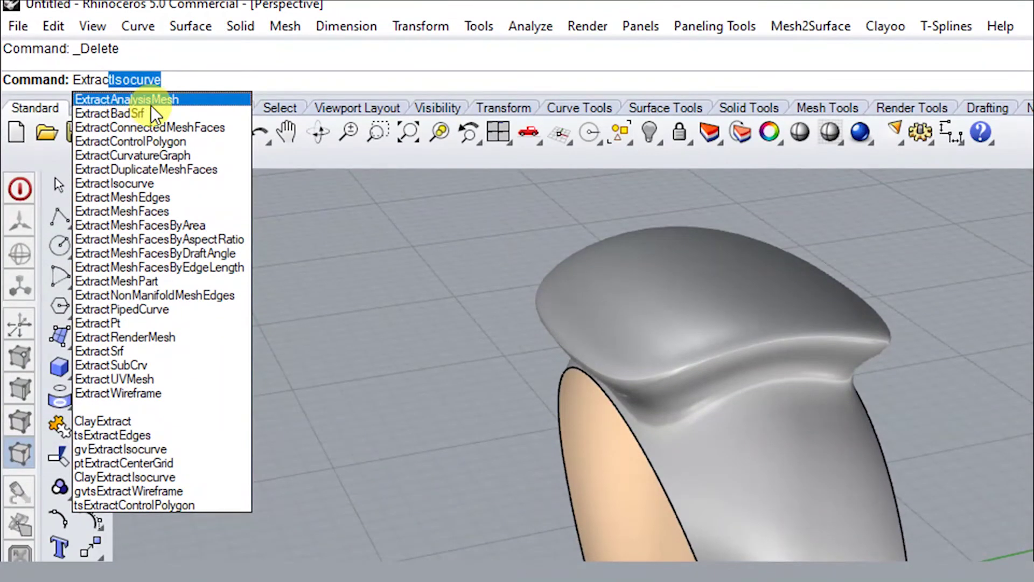
click(143, 183)
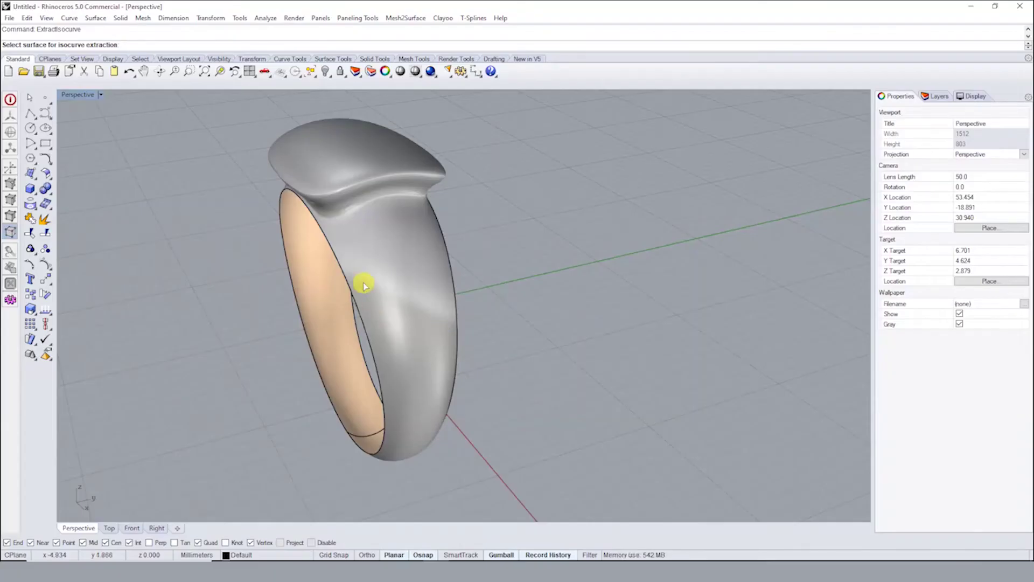
click(364, 283)
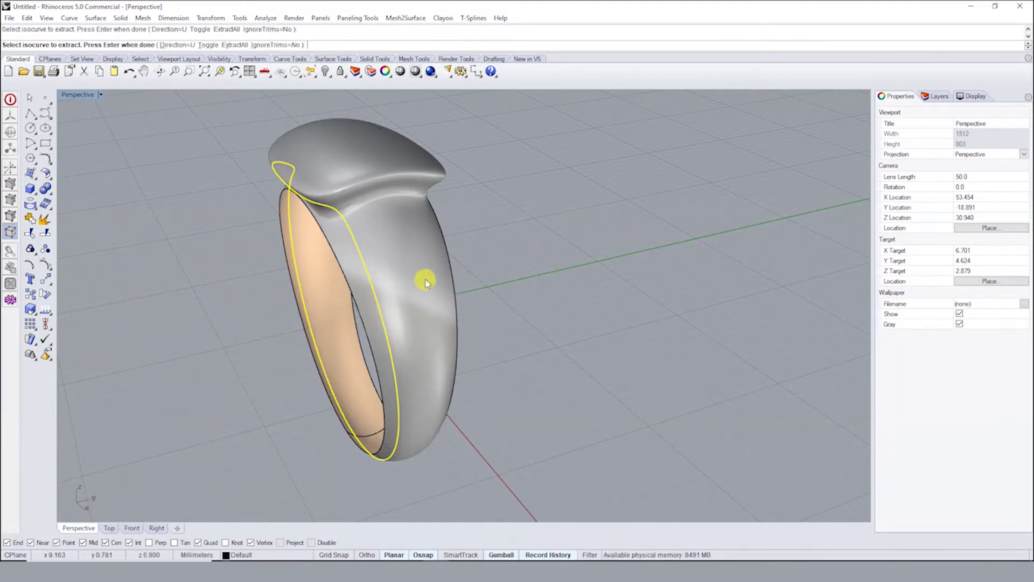
click(395, 303)
key(Return)
Mirror the lengthwise isocurve to the band's other side
text(irror)
key(Return)
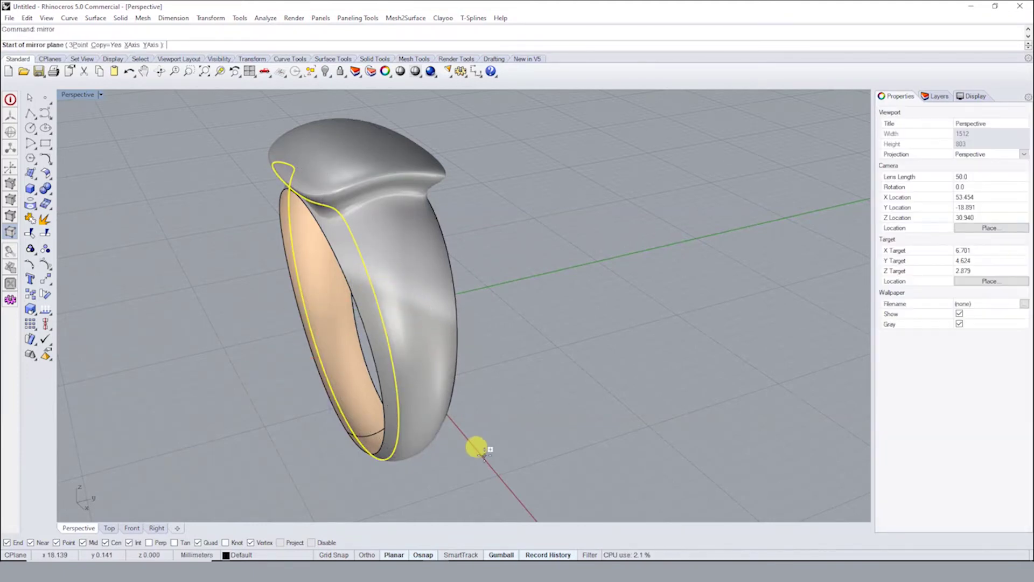
click(484, 453)
click(476, 448)
mouse_move(497, 387)
right_down()
mouse_move(340, 305)
mouse_move(416, 312)
right_up()
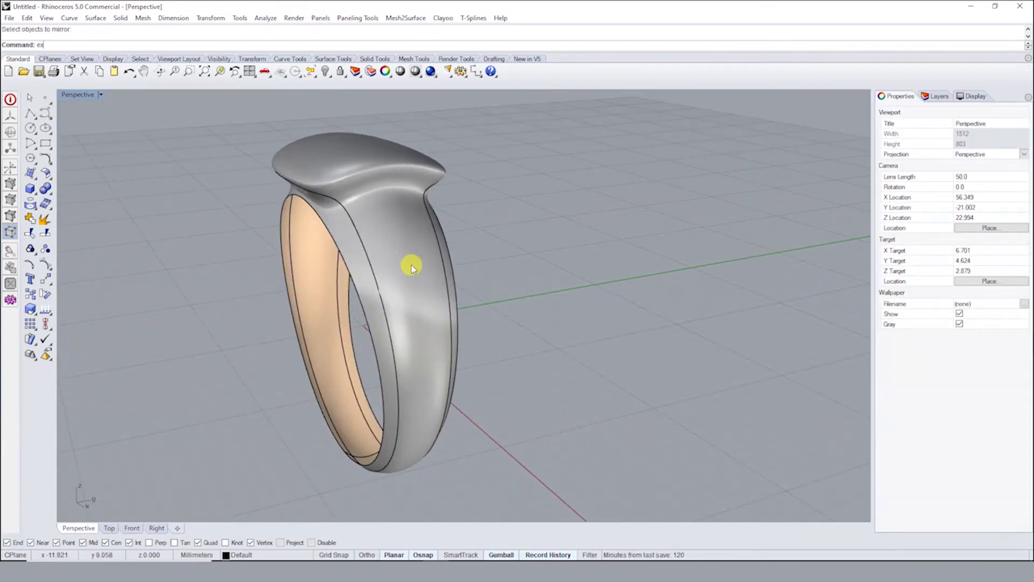
Extract a crosswise isocurve near the top of the band
key(Return)
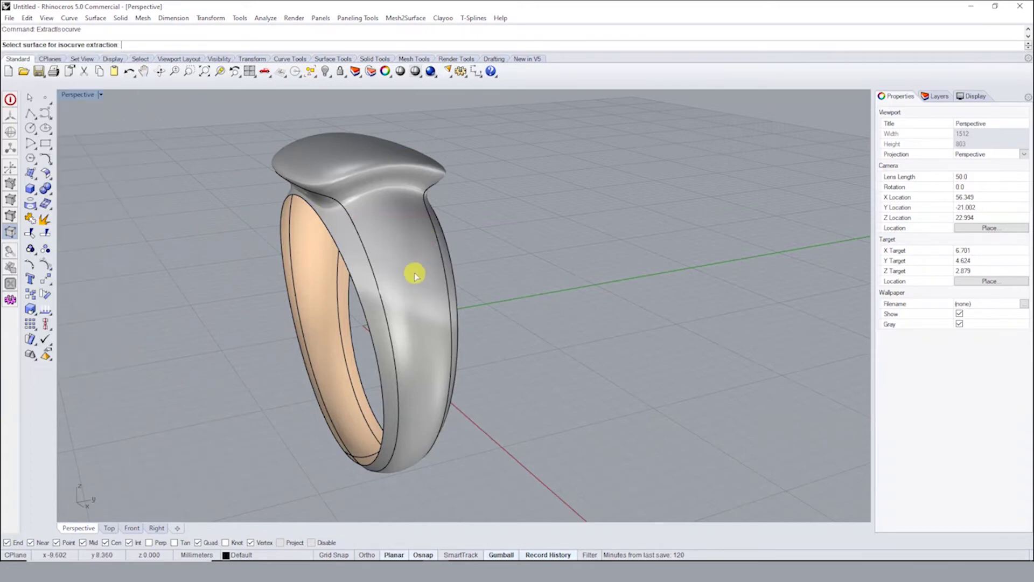
click(414, 269)
text(t)
key(Return)
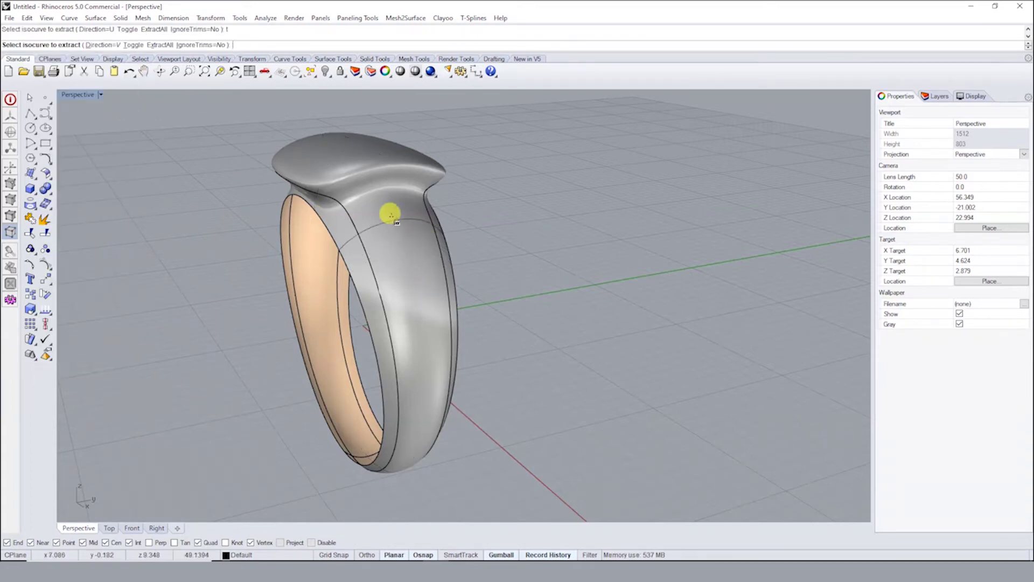
click(390, 195)
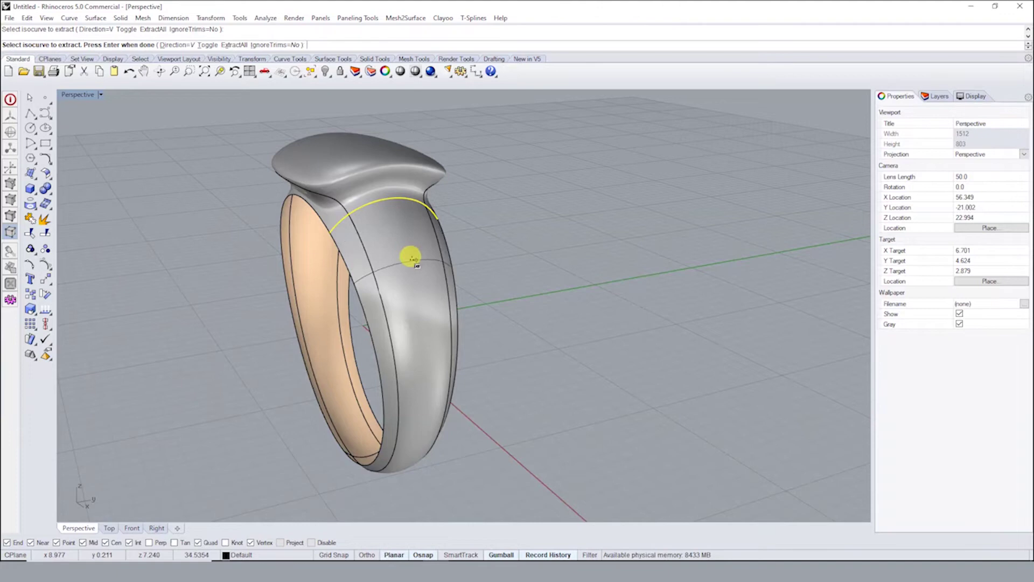
Extract a second crosswise isocurve lower on the band
click(430, 315)
key(Return)
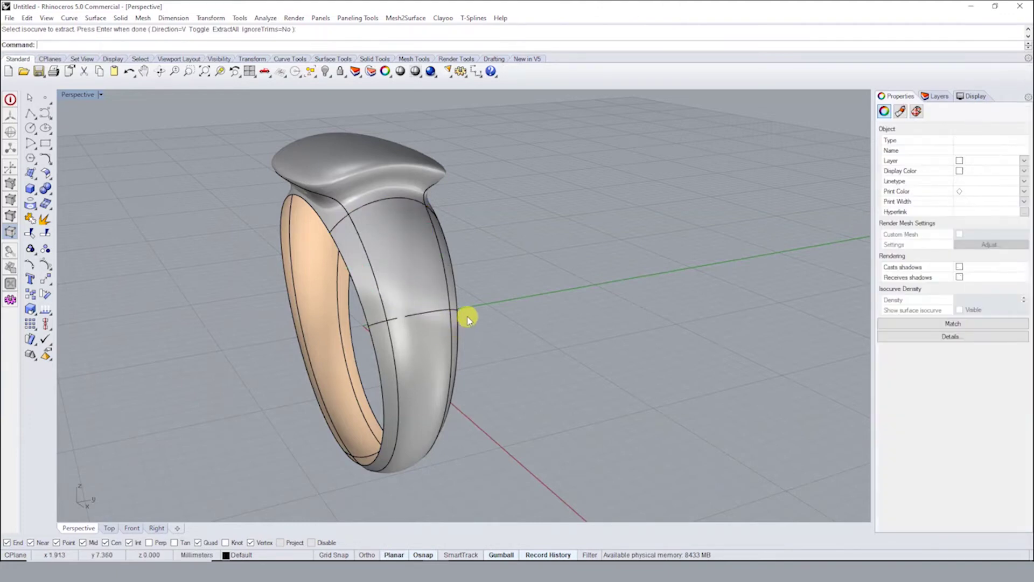
key(Escape)
key(ctrl+a)
Copy the ring surface and paste a duplicate in place
mouse_move(423, 245)
right_down()
mouse_move(393, 295)
mouse_move(421, 270)
right_up()
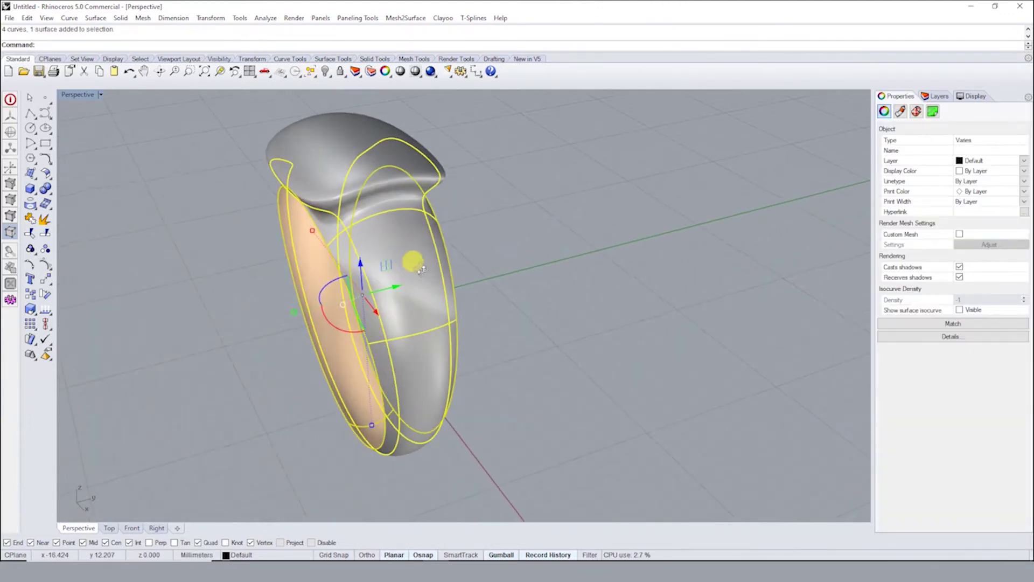
click(415, 239)
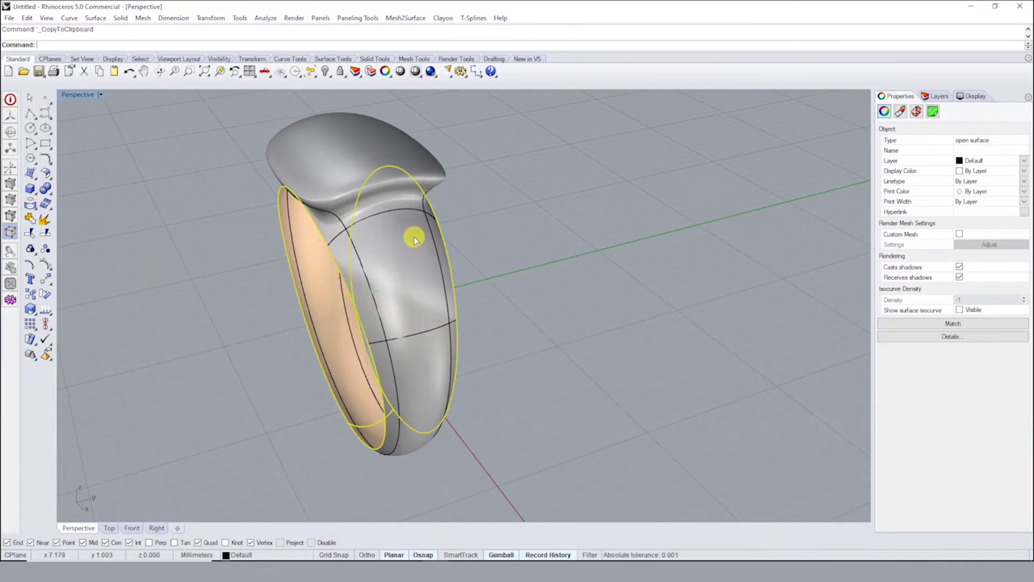
key(Delete)
key(ctrl+v)
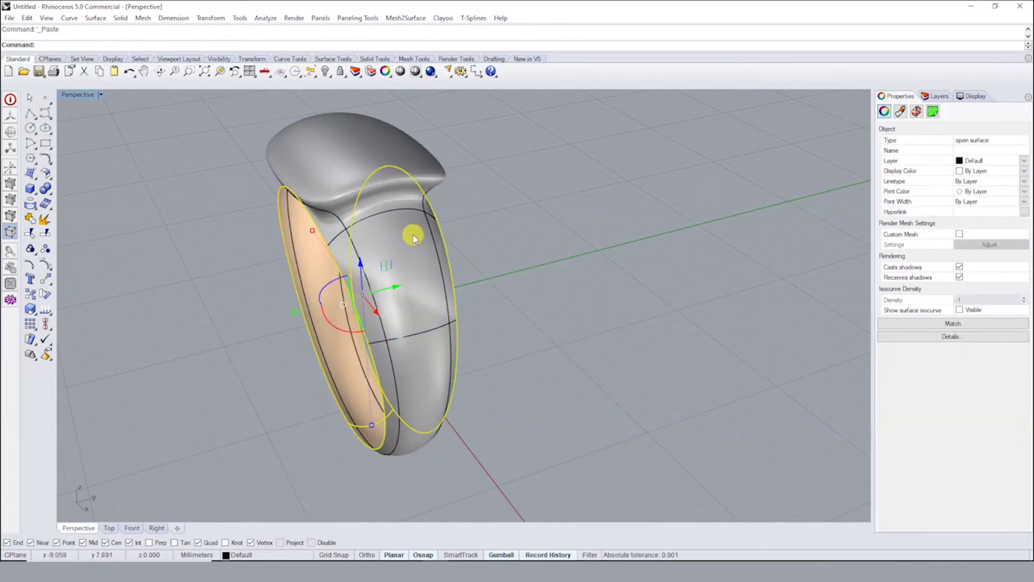
key(Escape)
Select the two crosswise curves and trim the first unwanted pieces off the duplicate surface
drag(194, 154, 554, 390)
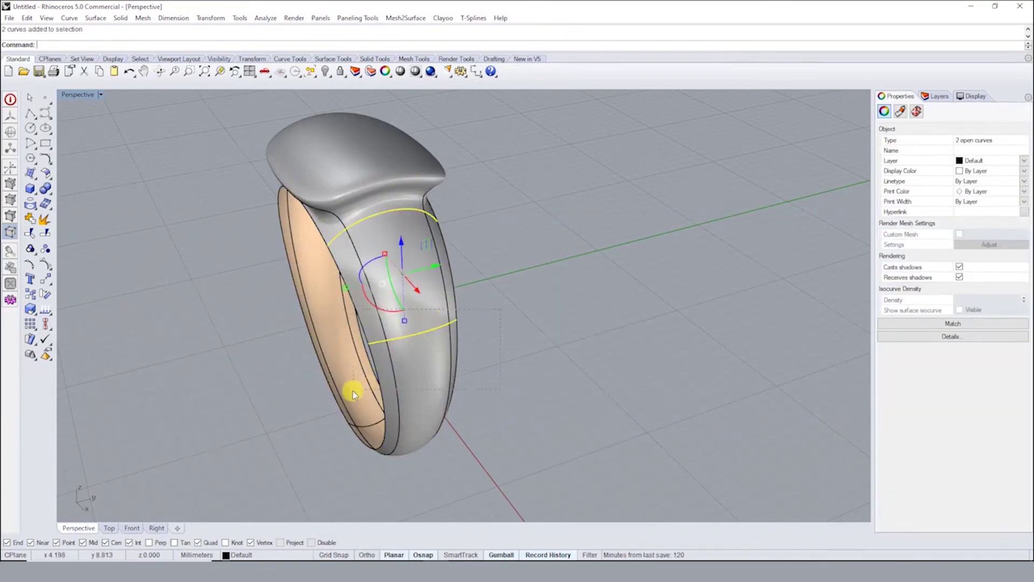
right_drag(353, 393, 427, 357)
text(trim)
key(Return)
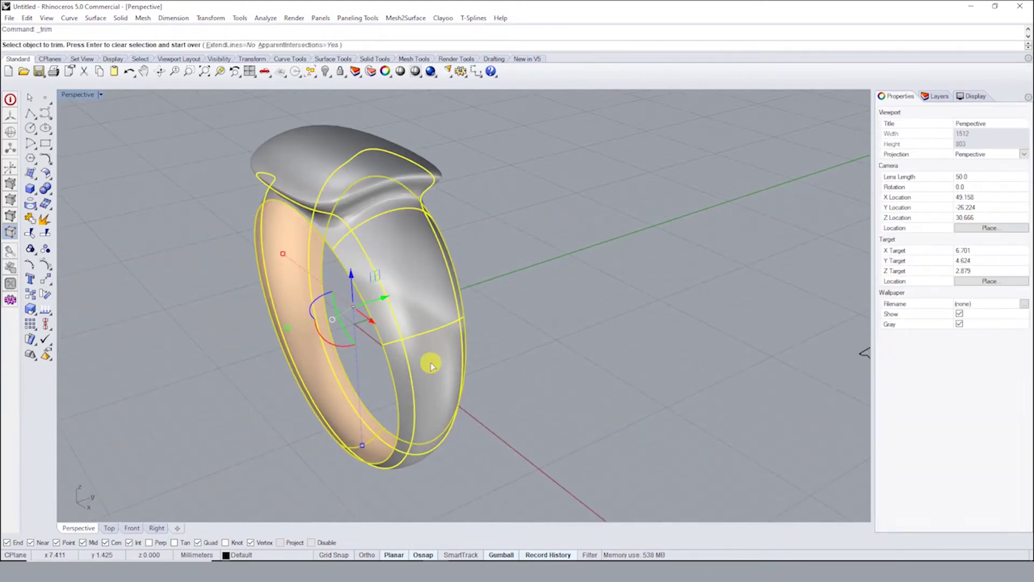
scroll(431, 365, up, 3)
click(403, 350)
click(381, 319)
Trim away the remaining unwanted surface pieces, leaving a single panel
right_drag(455, 381, 423, 307)
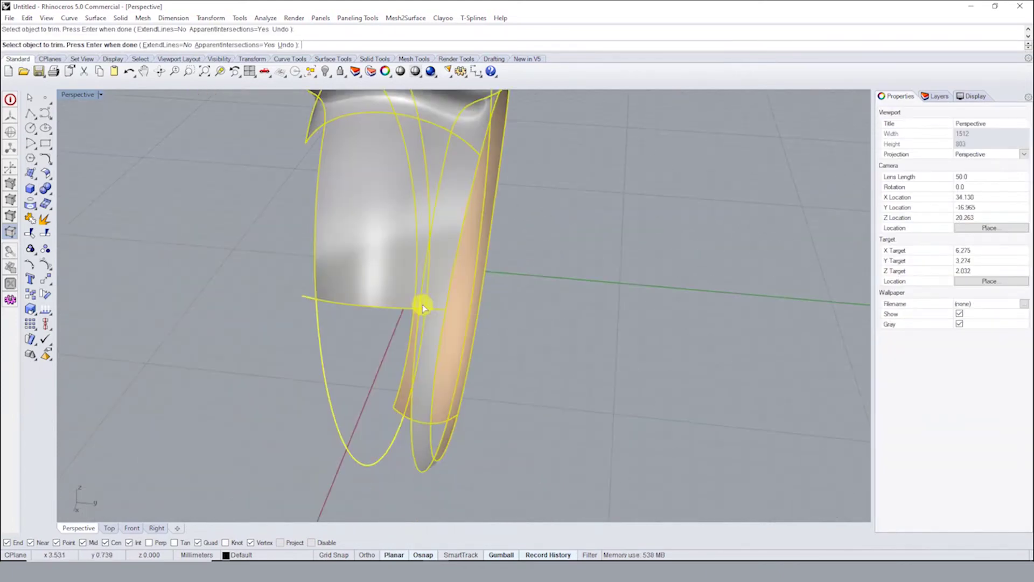
right_drag(441, 263, 463, 244)
click(459, 318)
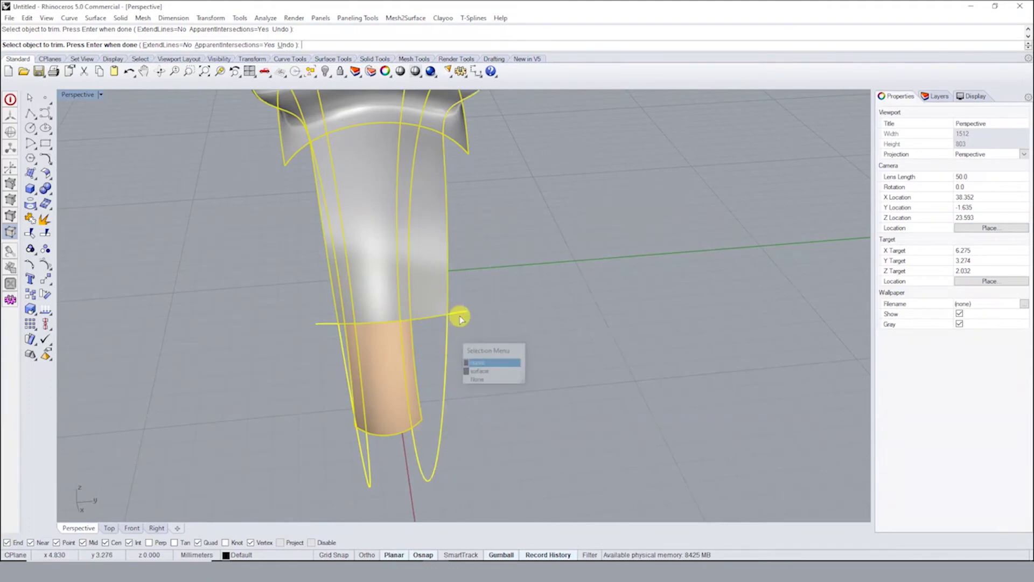
mouse_move(459, 318)
right_down()
mouse_move(416, 264)
mouse_move(388, 260)
mouse_move(388, 296)
mouse_move(461, 212)
mouse_move(535, 312)
mouse_move(441, 318)
mouse_move(504, 296)
right_up()
click(399, 289)
key(Escape)
Check the panel's control points, then undo and redo the trim to compare
click(451, 224)
mouse_move(451, 224)
right_down()
mouse_move(395, 261)
mouse_move(428, 288)
right_up()
key(F10)
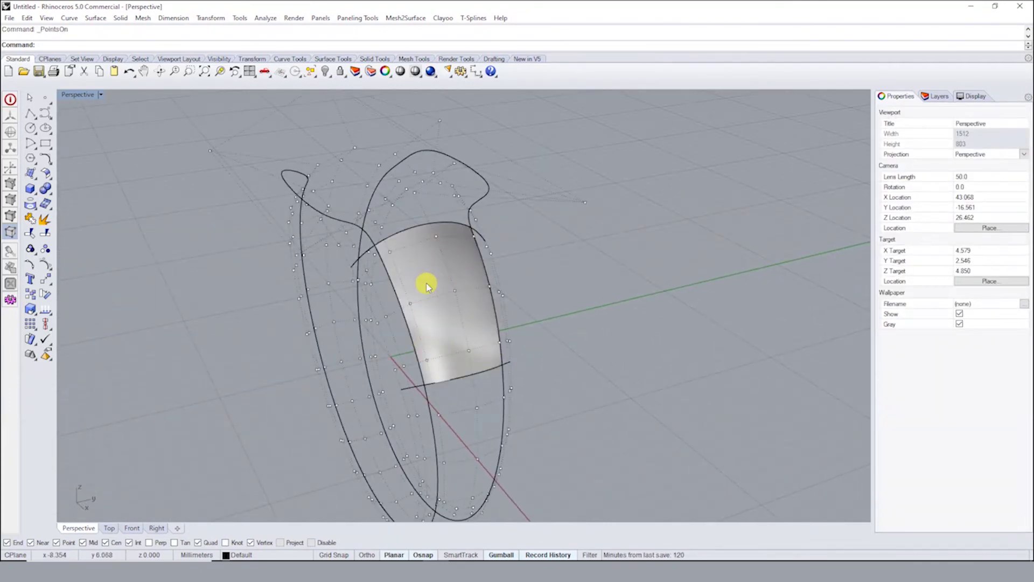
key(ctrl+z)
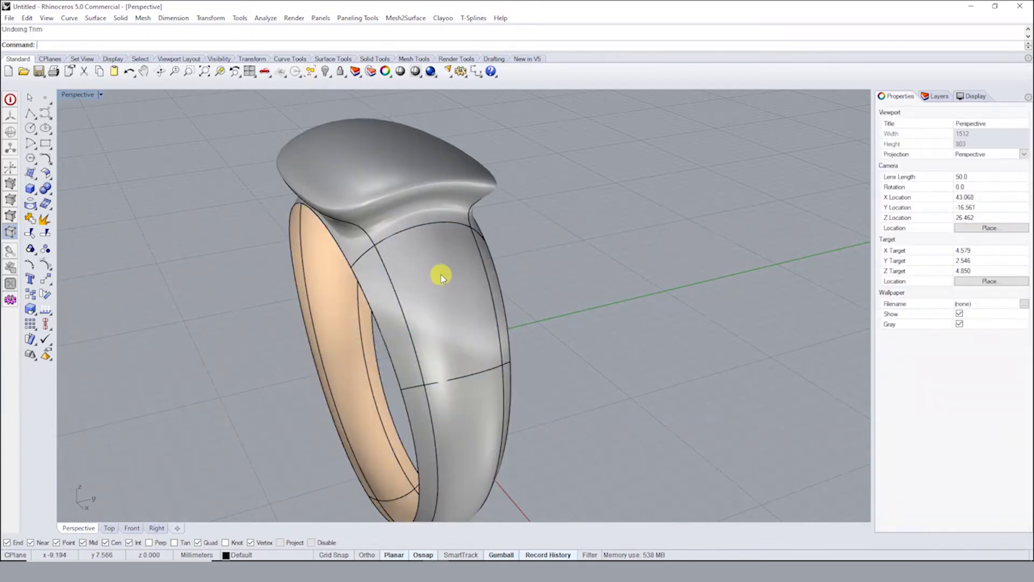
key(ctrl+y)
Apply ShrinkTrimmedSrfToEdge to the panel, then toggle its control points on and off to check
click(424, 271)
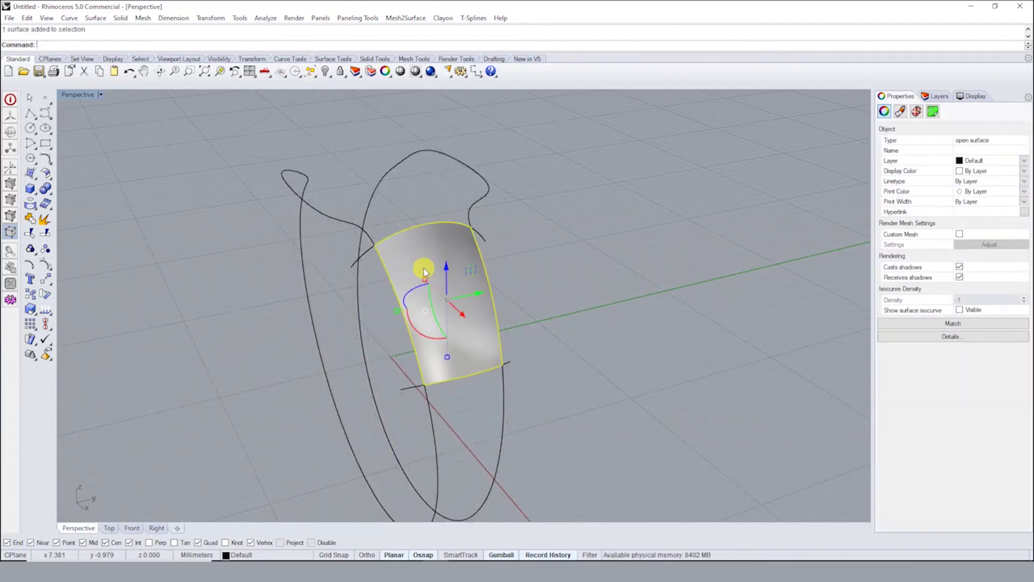
text(Sh)
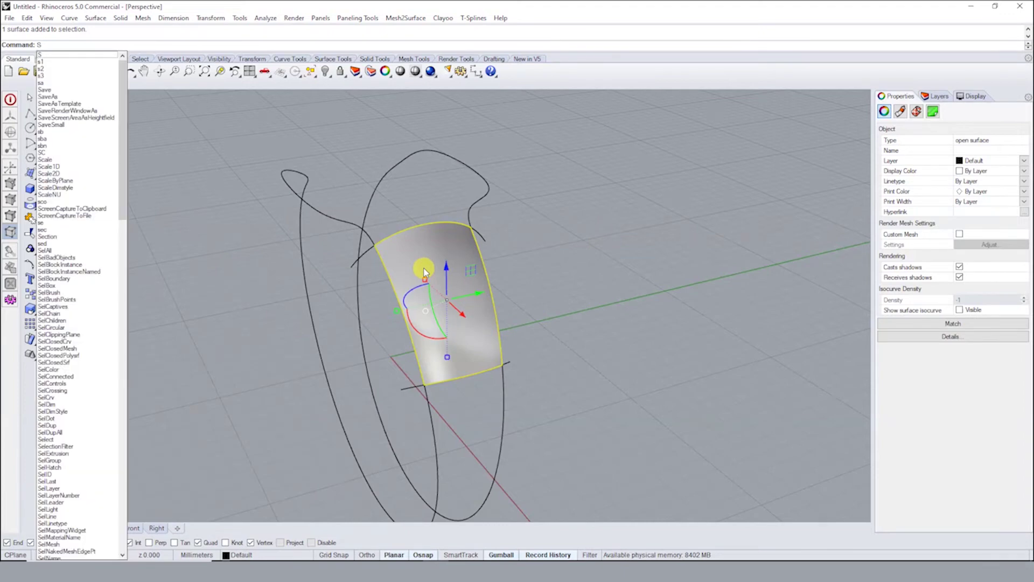
text(rinkTrimmedSrf)
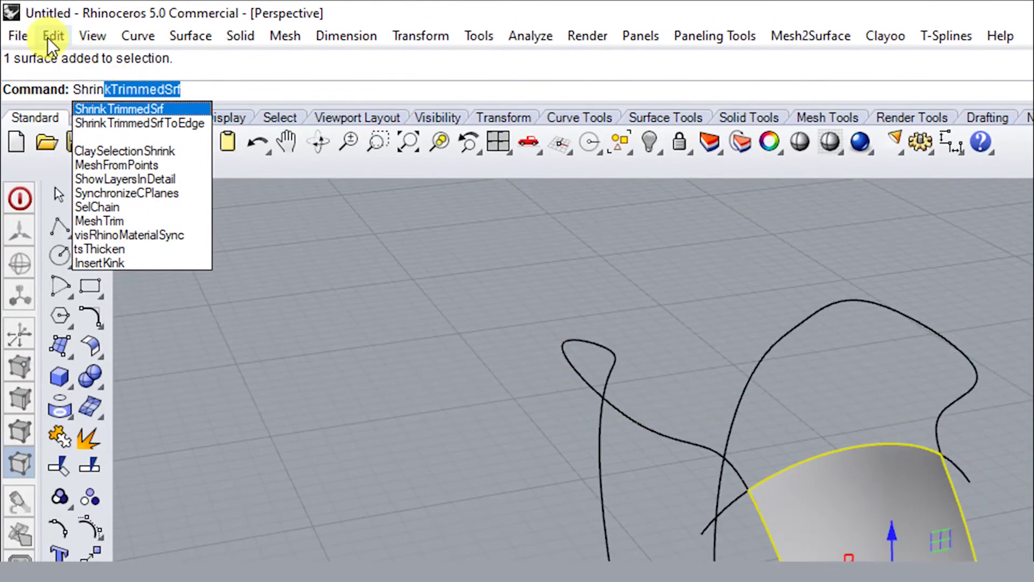
click(176, 129)
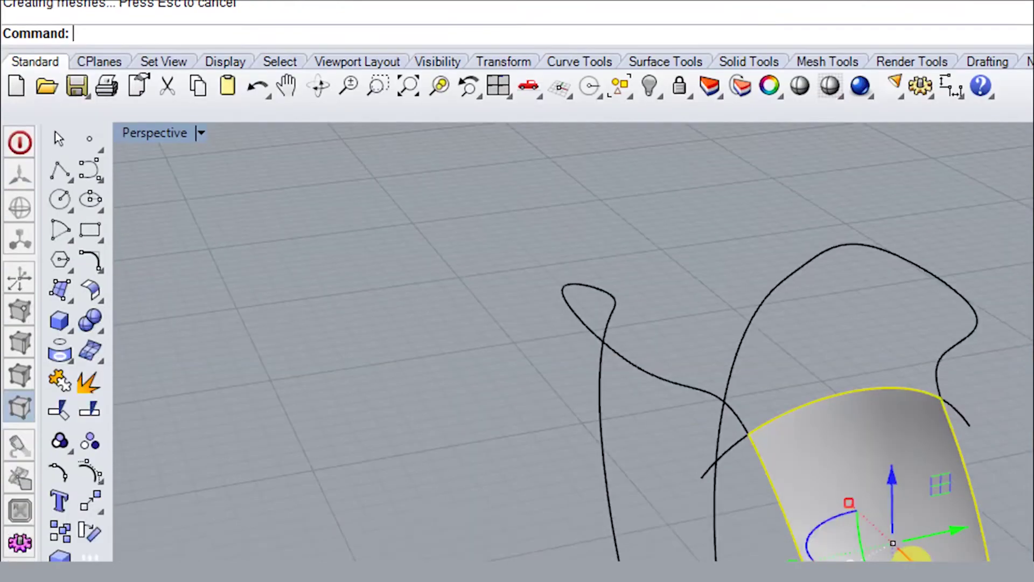
key(F10)
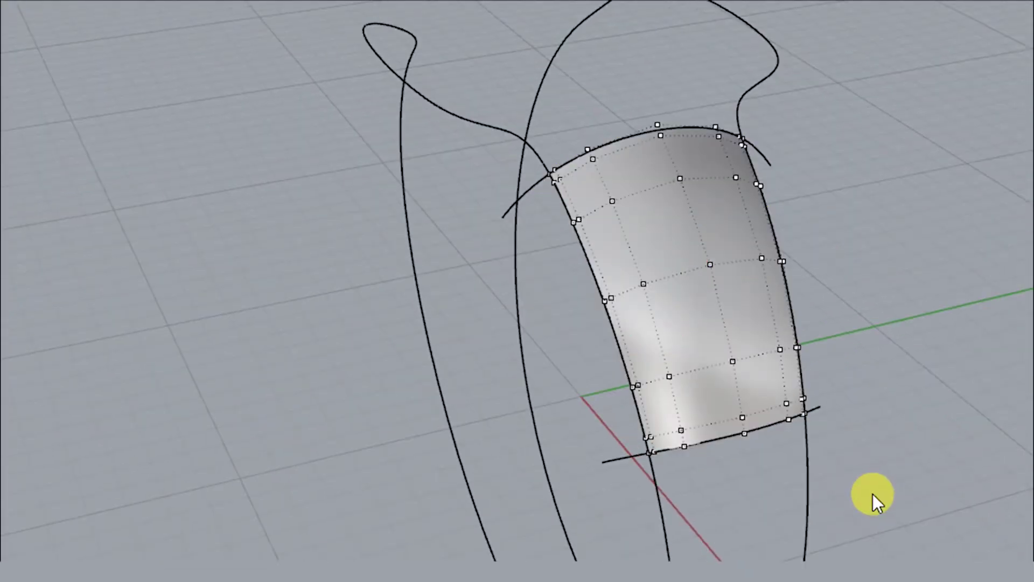
scroll(781, 450, up, 3)
scroll(700, 442, up, 2)
scroll(695, 436, up, 2)
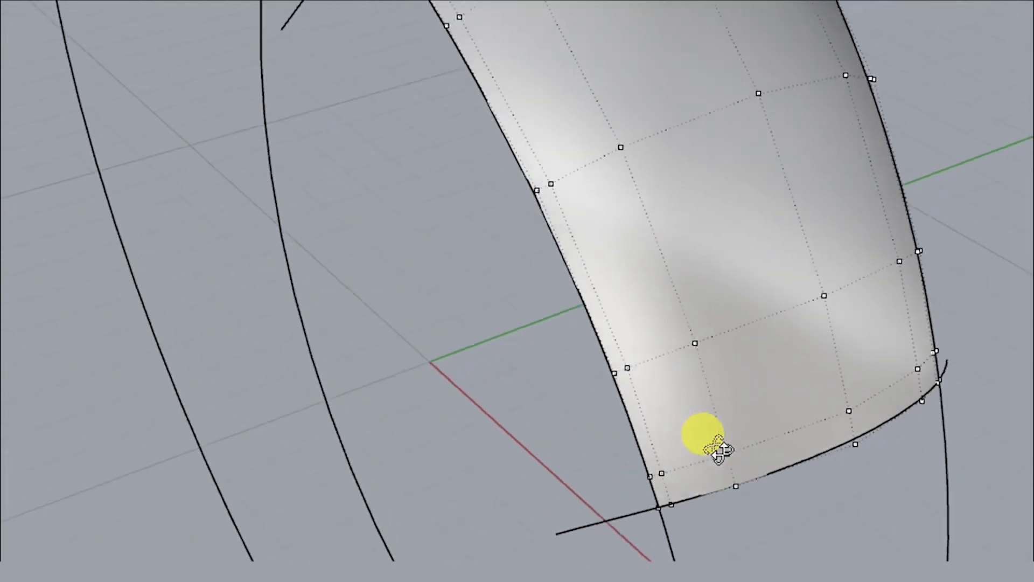
scroll(700, 474, up, 2)
mouse_move(709, 481)
right_down()
mouse_move(665, 492)
mouse_move(607, 485)
mouse_move(670, 443)
mouse_move(681, 421)
mouse_move(803, 443)
right_up()
key(F11)
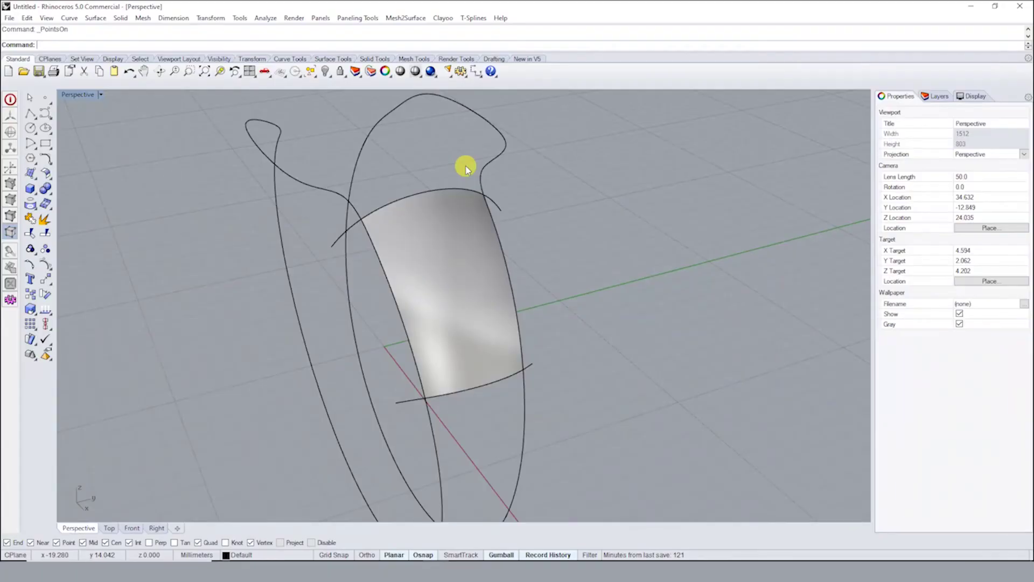
right_drag(467, 167, 458, 196)
Create a flat boundary rectangle from the panel and move it away from the ring
click(462, 247)
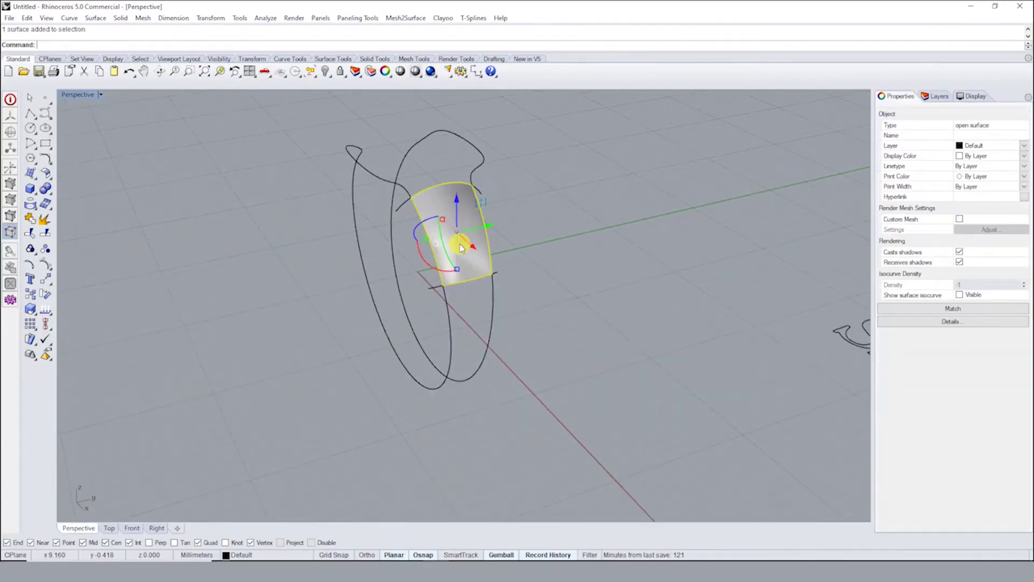
shift+right_drag(549, 259, 387, 249)
text(Crea)
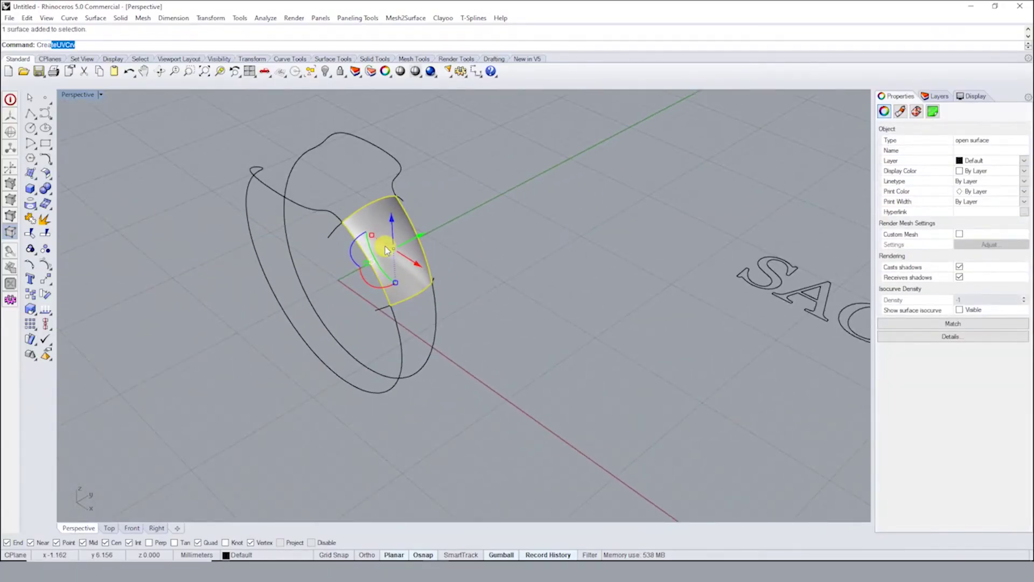
key(Return)
key(Return)
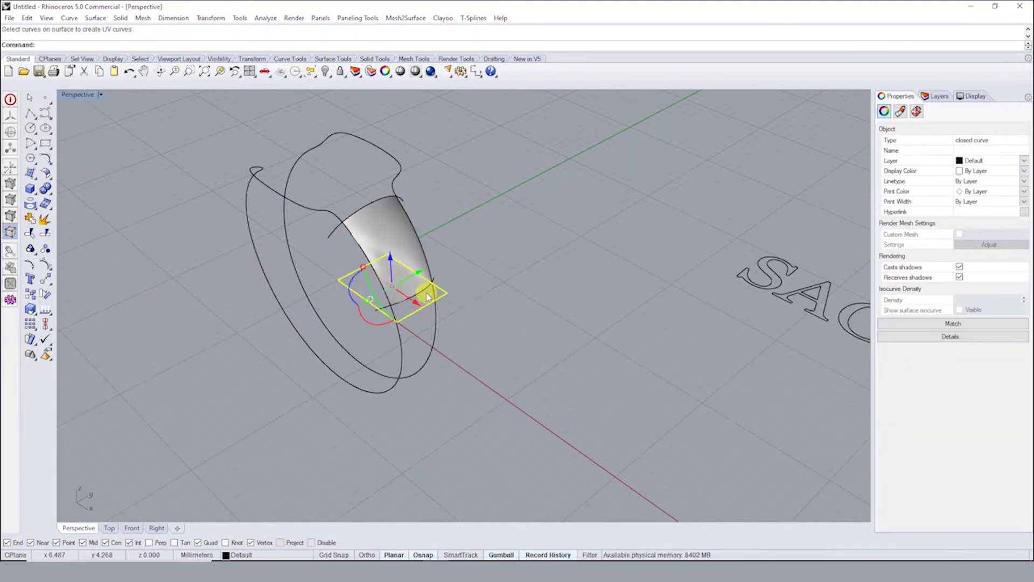
right_drag(428, 297, 458, 311)
drag(414, 312, 689, 398)
key(Escape)
mouse_move(688, 397)
right_down()
mouse_move(688, 267)
mouse_move(730, 254)
mouse_move(440, 238)
mouse_move(464, 208)
right_up()
Shrink the SAGGY3dm letter curves with Scale and move them down onto the rectangle
drag(399, 186, 658, 300)
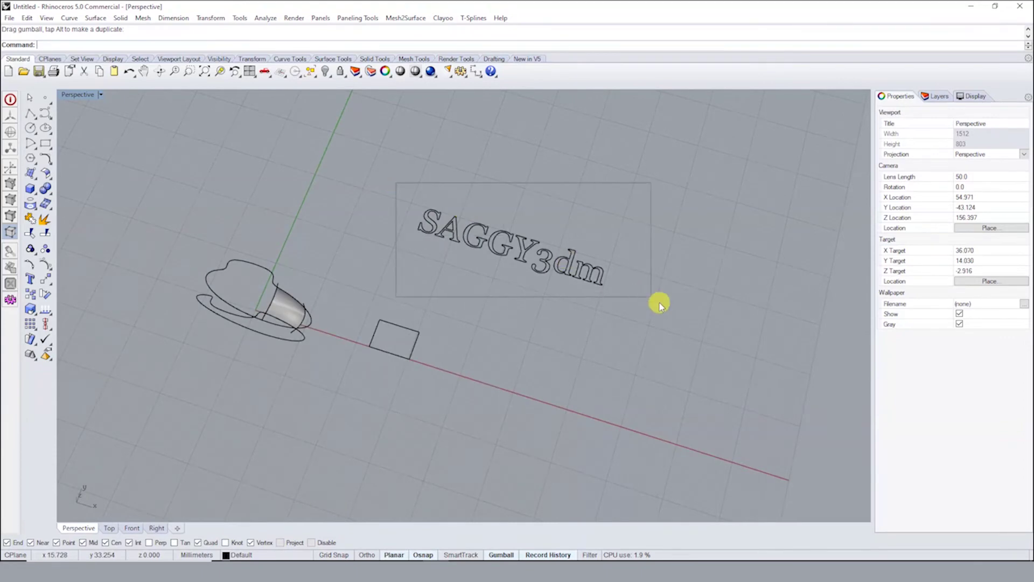
scroll(426, 251, up, 3)
text(cale)
key(Return)
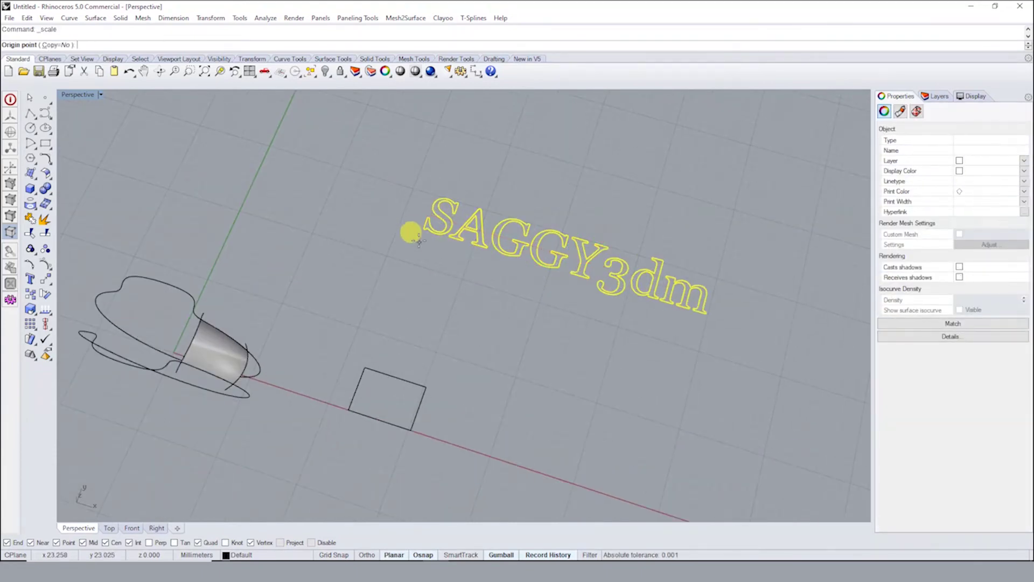
click(423, 229)
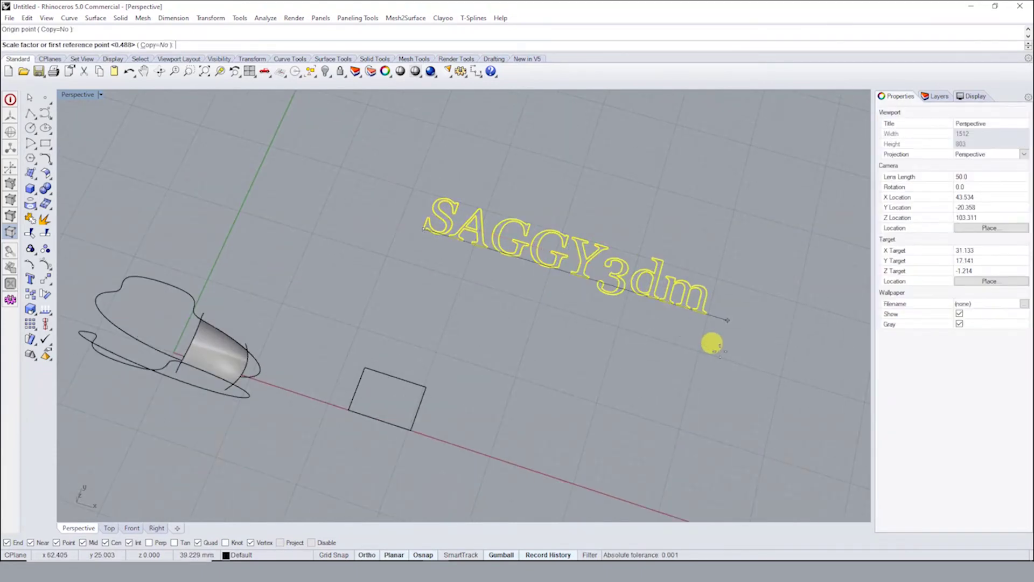
click(712, 343)
click(512, 296)
drag(515, 229, 458, 403)
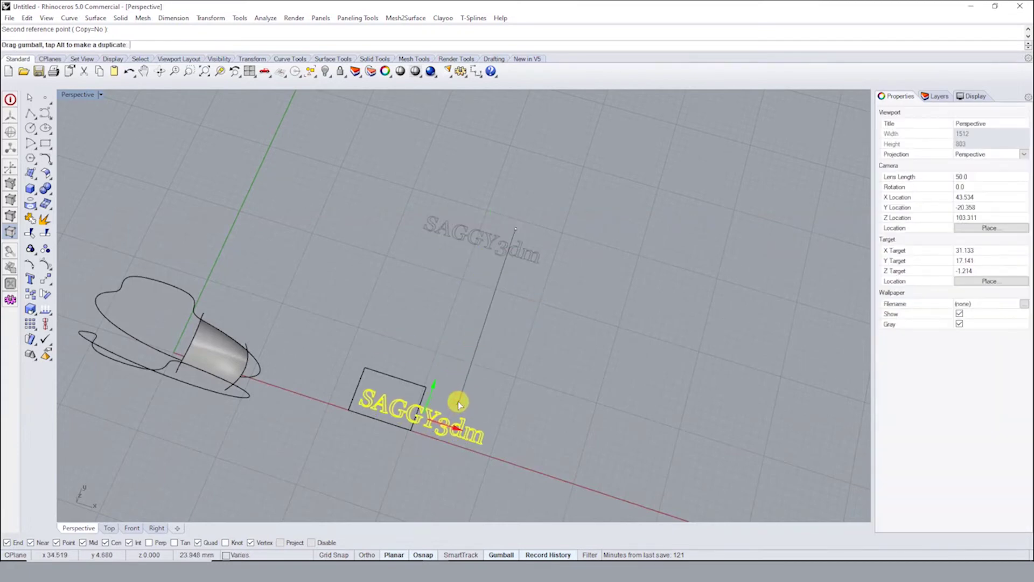
Scale the lettering again by reference points to fit inside the rectangle
scroll(459, 403, up, 3)
key(Return)
click(338, 395)
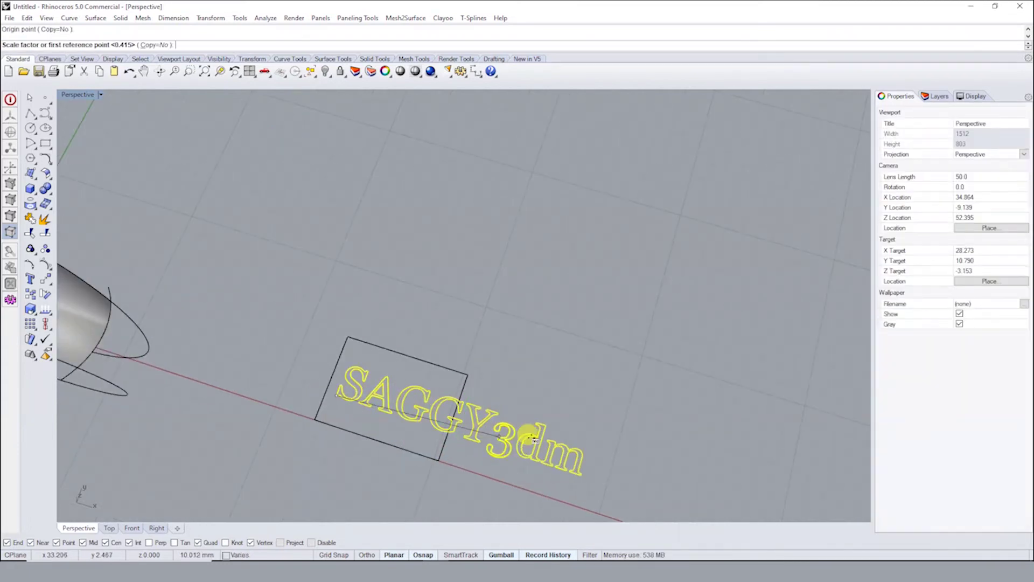
click(662, 427)
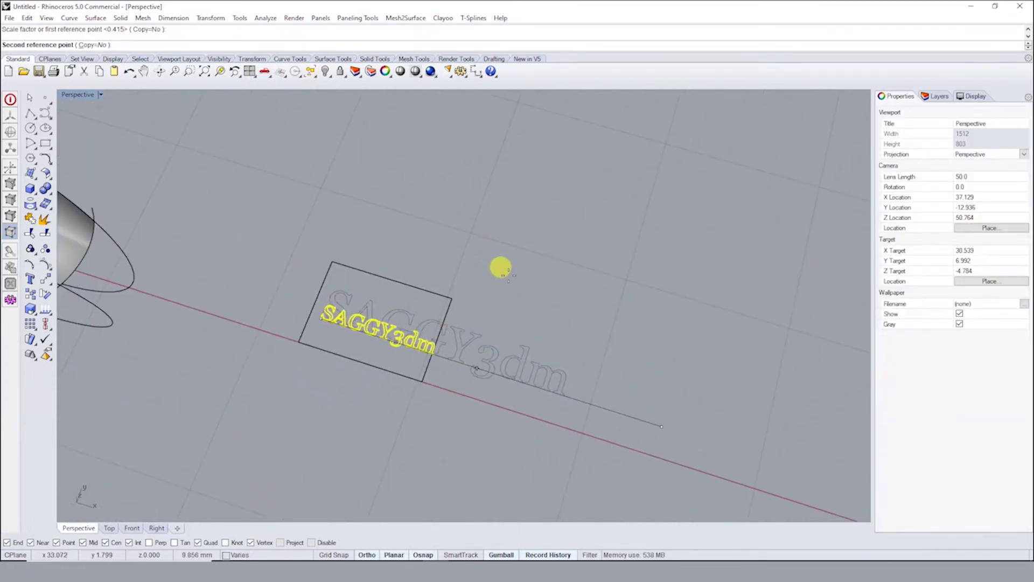
click(492, 264)
scroll(410, 299, up, 2)
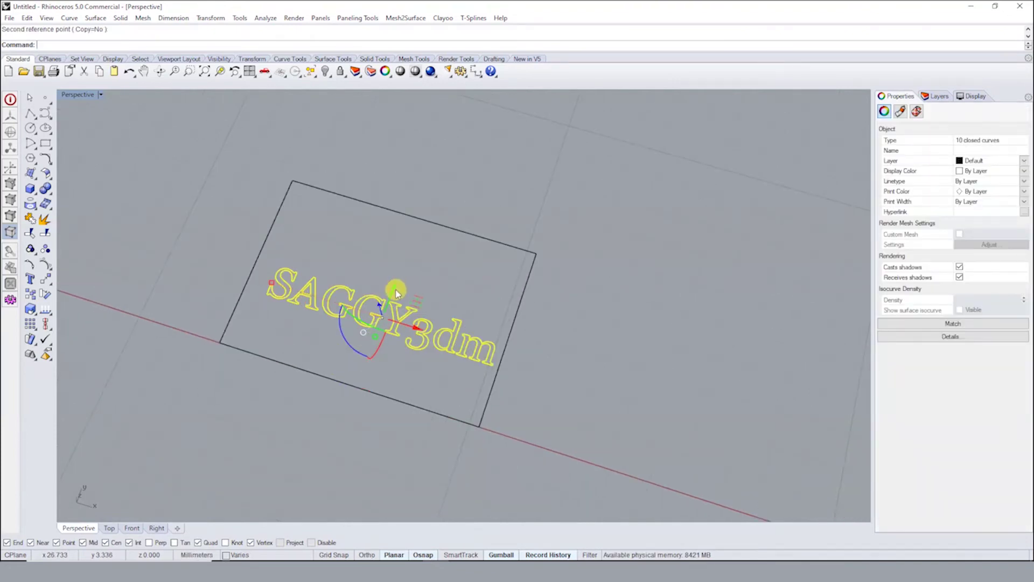
Copy the SAGGY3dm text three times downward to stack four rows in the rectangle
click(395, 291)
text(copy)
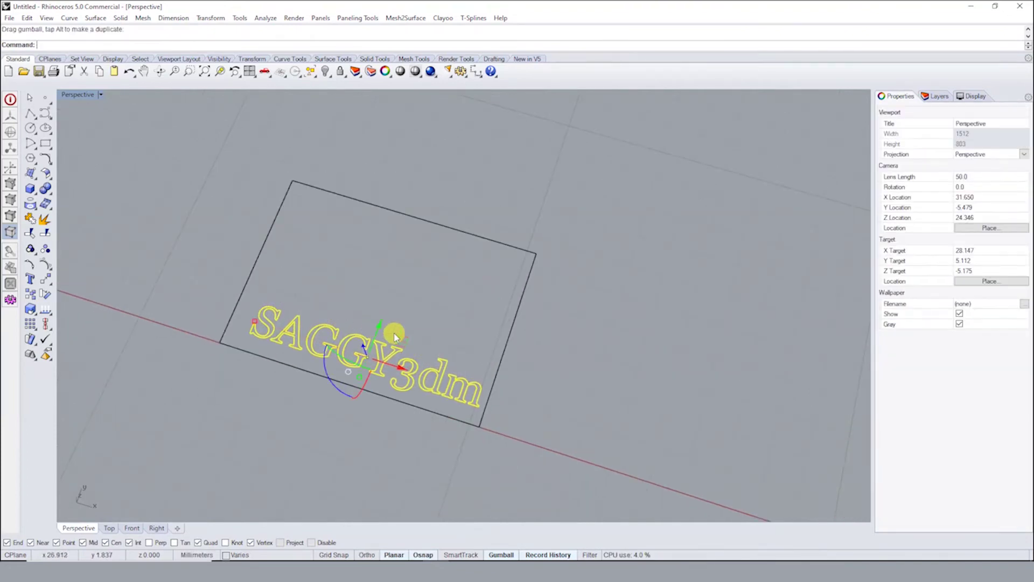
key(Return)
click(560, 375)
click(574, 340)
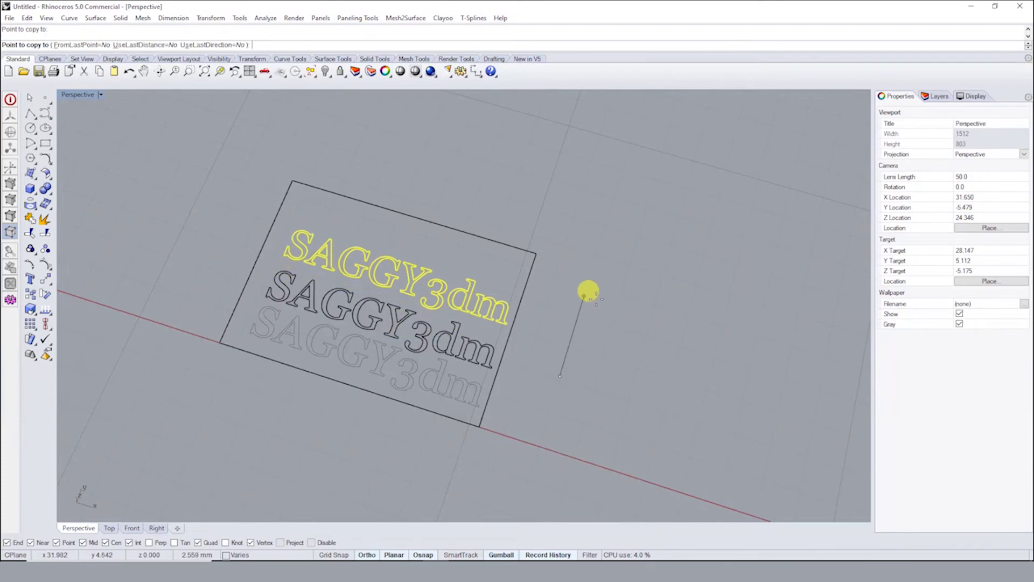
click(593, 305)
click(614, 264)
key(Return)
Select all four text rows, leaving the rectangle out of the selection
scroll(614, 264, down, 3)
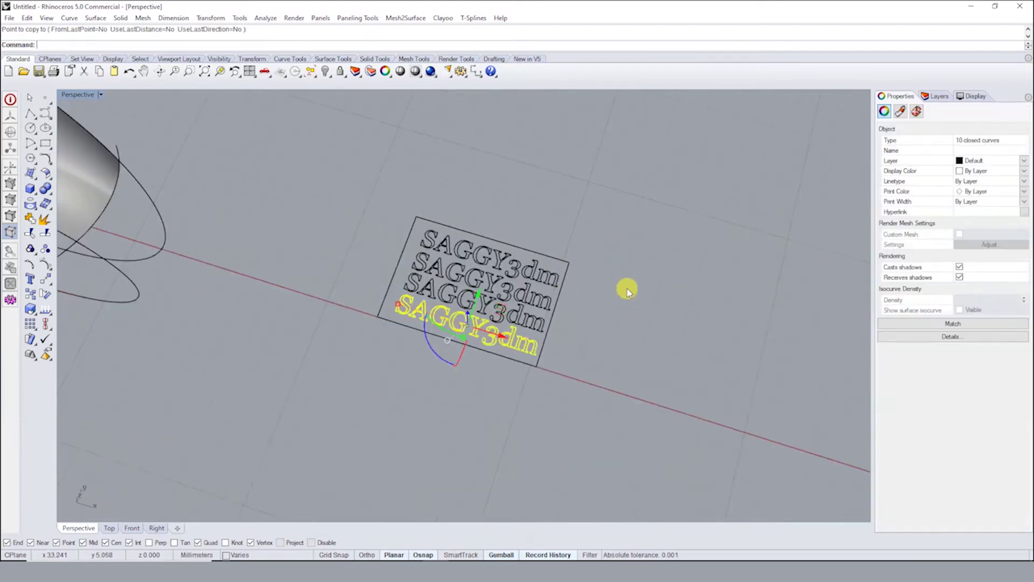
drag(363, 208, 661, 454)
mouse_move(661, 454)
right_down()
mouse_move(500, 267)
mouse_move(672, 332)
right_up()
ctrl+click(666, 335)
text(Flo)
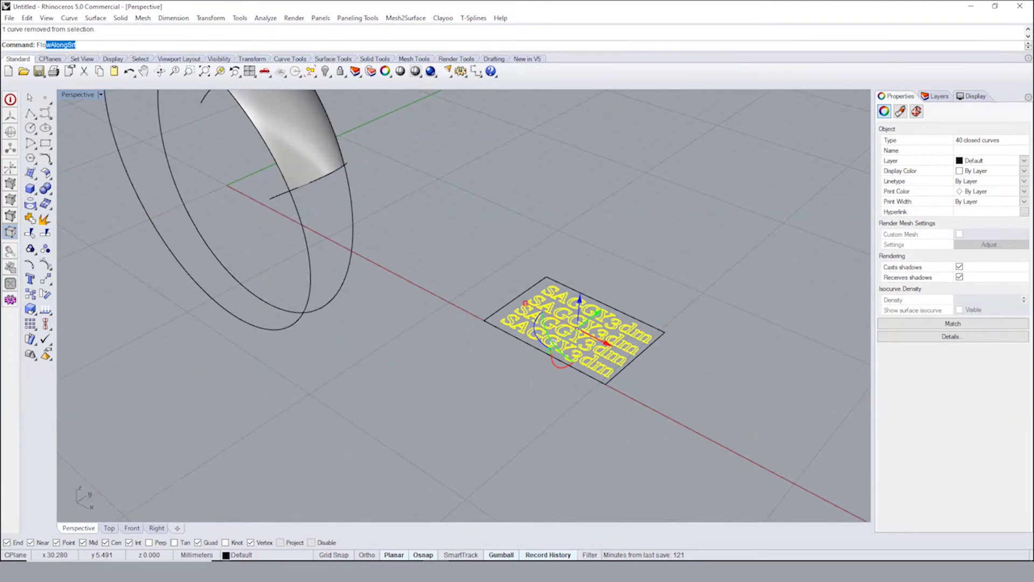
Flow the text along the ring band, setting base-plane corners and picking the band surface
click(75, 62)
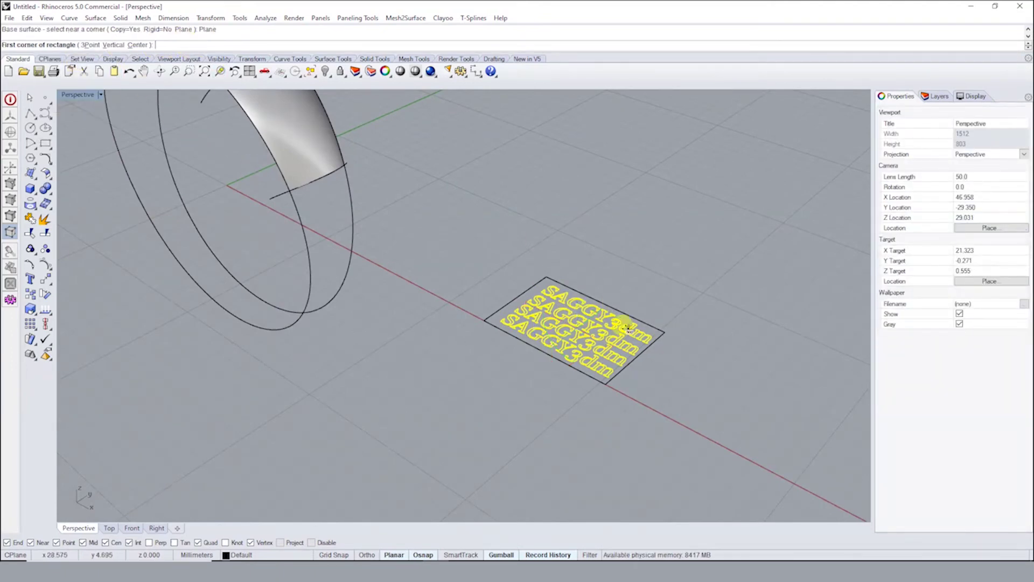
right_drag(628, 328, 535, 237)
click(536, 238)
click(614, 376)
mouse_move(615, 377)
right_down()
mouse_move(640, 418)
mouse_move(481, 276)
right_up()
click(519, 300)
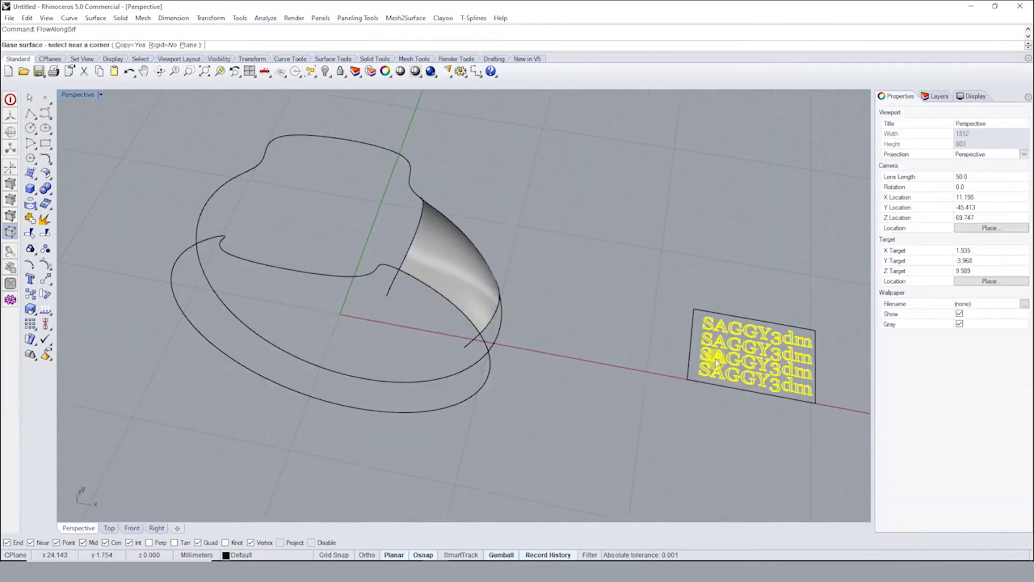
Flow the lettering with a Plane base from the text rectangle corners onto the band
click(188, 45)
click(688, 380)
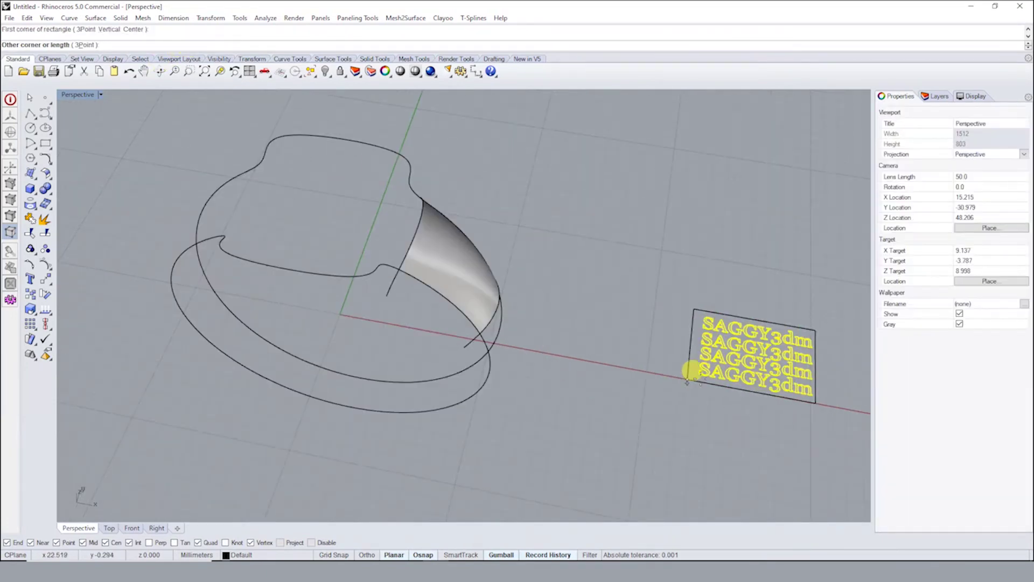
click(815, 329)
click(432, 216)
text(FlowAlongSrf)
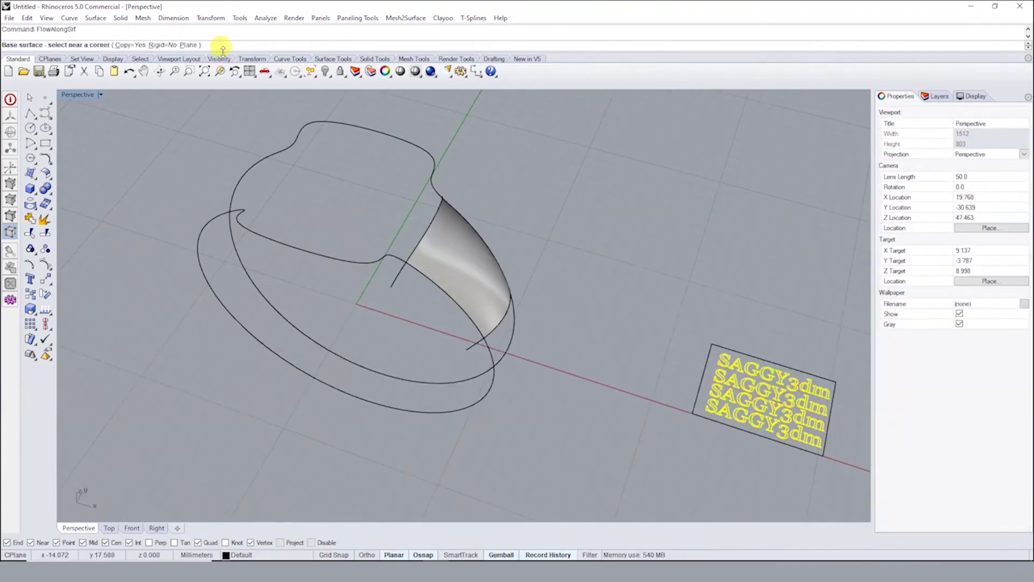
Redo the Plane-based flow with different rectangle corners and a new band pick point
click(193, 45)
shift+right_drag(632, 265, 457, 252)
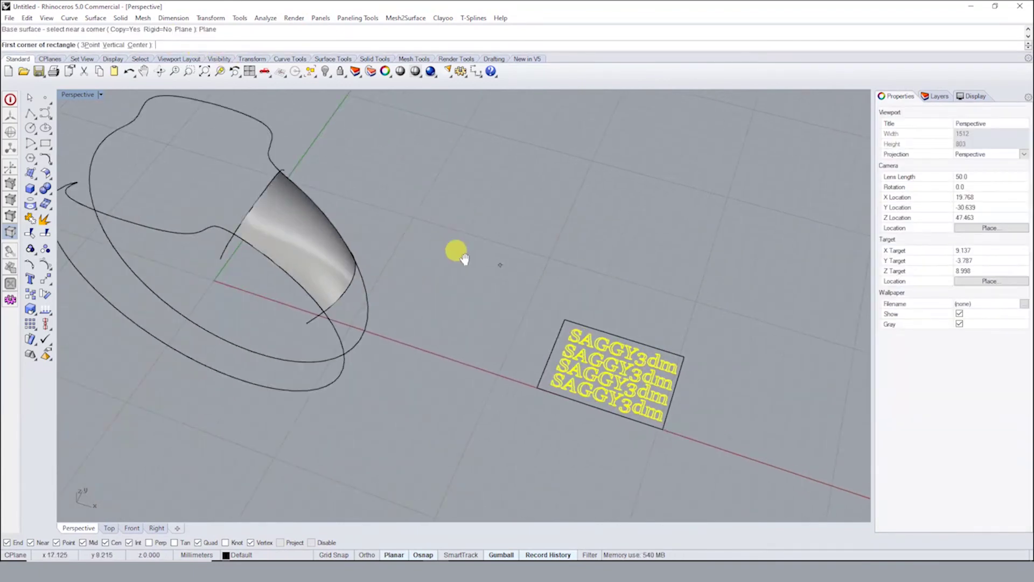
click(663, 428)
click(565, 322)
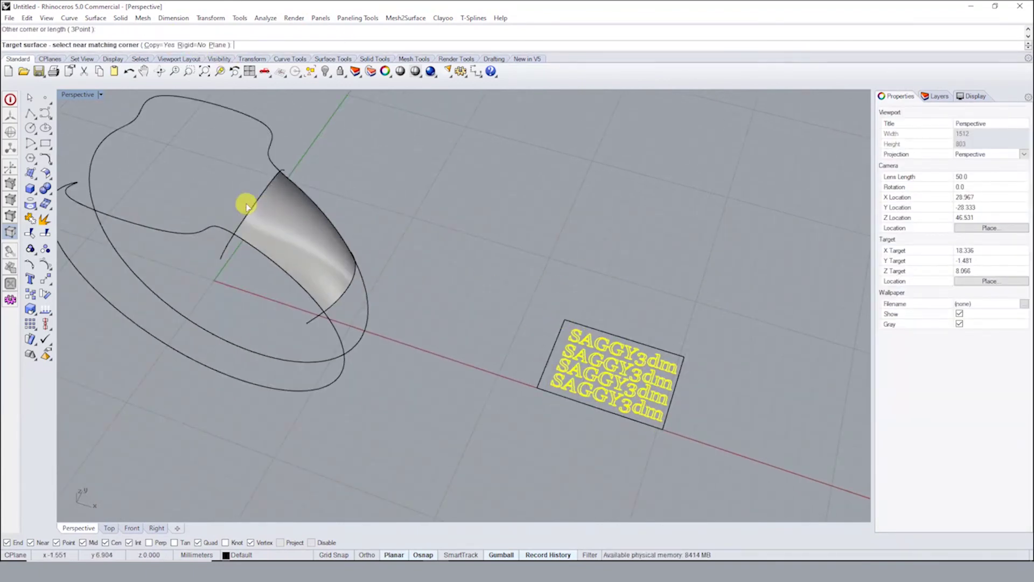
click(284, 189)
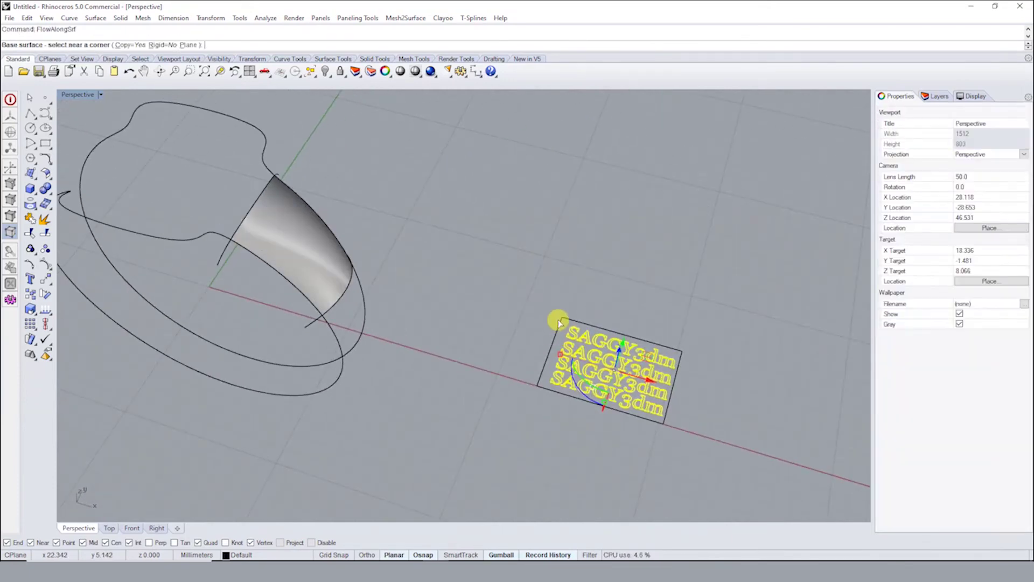
Flow again from the panel corner onto the band, then inspect the wrapped lettering
click(187, 46)
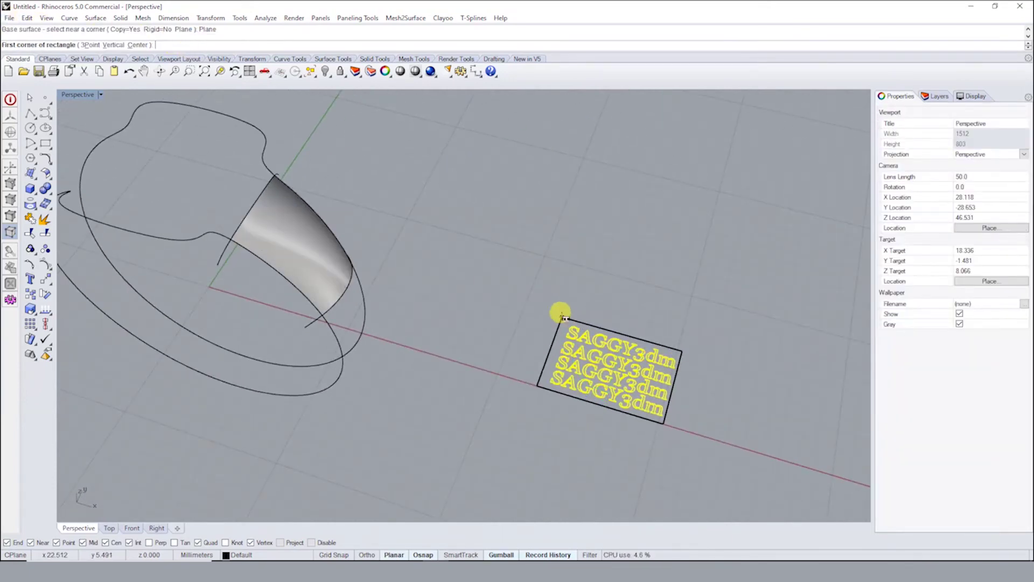
click(564, 319)
click(666, 418)
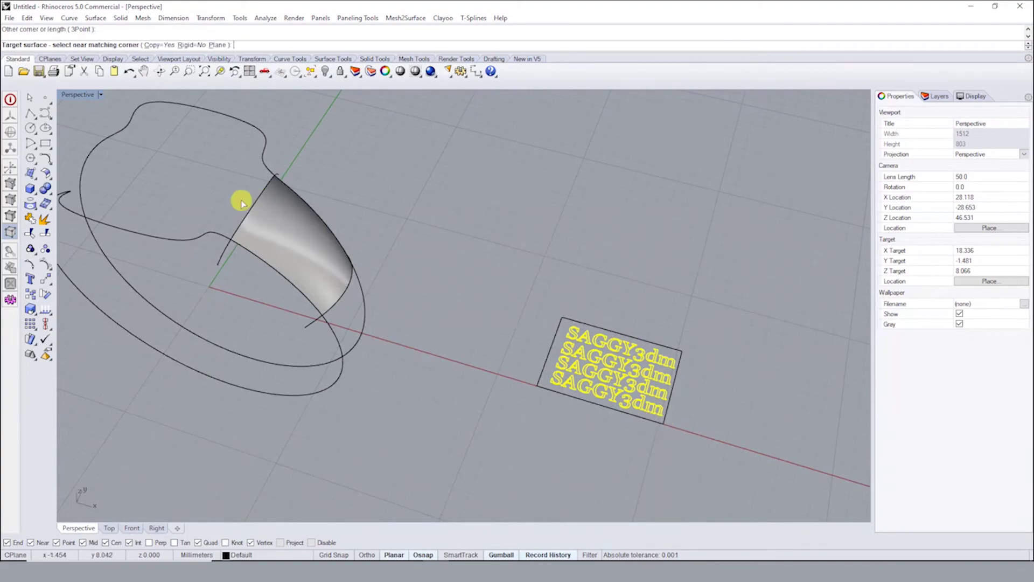
click(259, 247)
mouse_move(322, 272)
right_down()
mouse_move(248, 203)
mouse_move(427, 344)
mouse_move(360, 339)
mouse_move(291, 199)
right_up()
mouse_move(579, 327)
right_down()
mouse_move(559, 276)
mouse_move(658, 339)
mouse_move(579, 371)
mouse_move(597, 379)
mouse_move(605, 340)
right_up()
Select the flat text curves, excluding the rectangle
key(Escape)
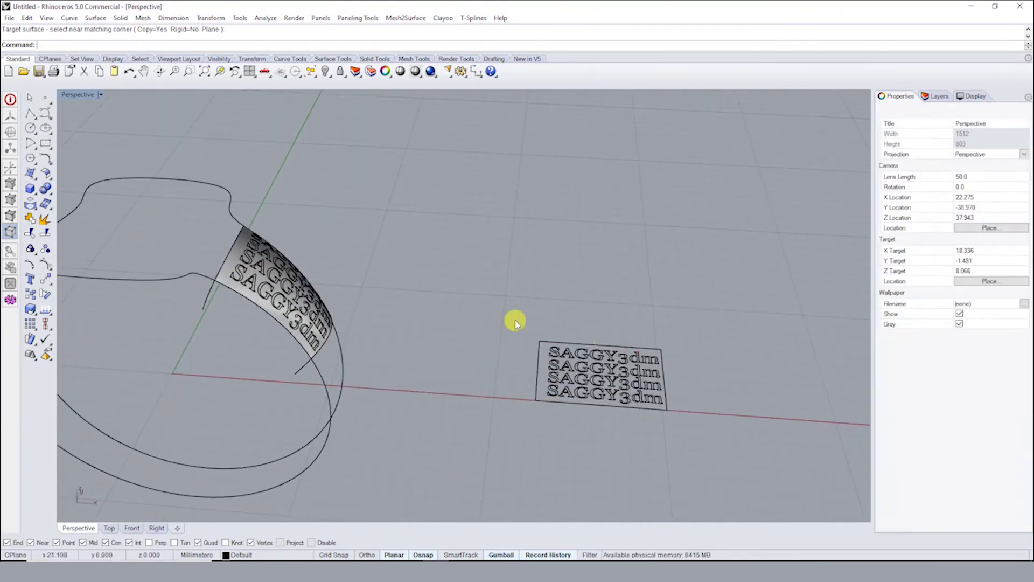
drag(513, 323, 686, 422)
ctrl+click(647, 348)
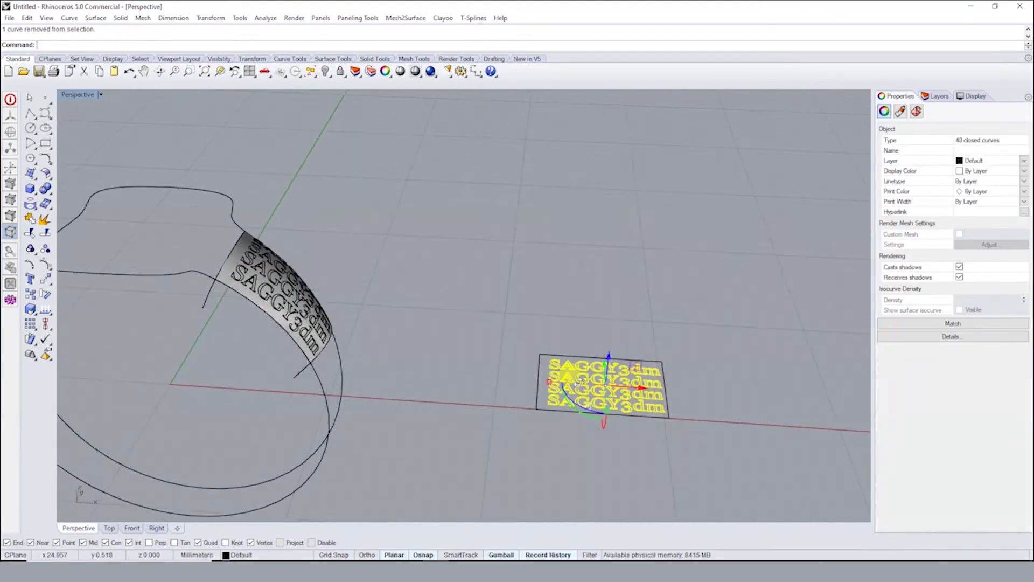
right_drag(648, 348, 578, 444)
right_drag(647, 372, 651, 434)
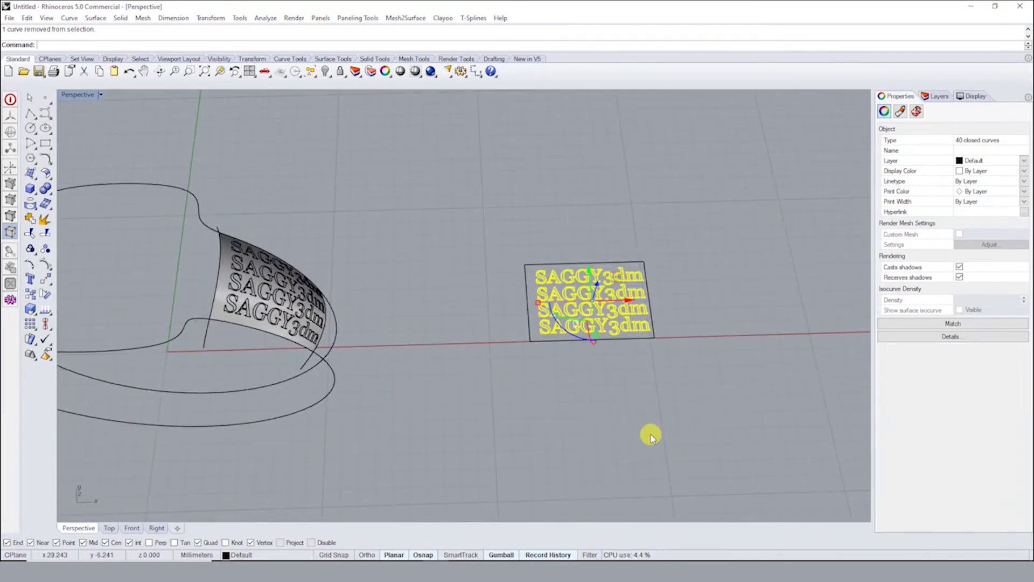
right_drag(561, 278, 568, 286)
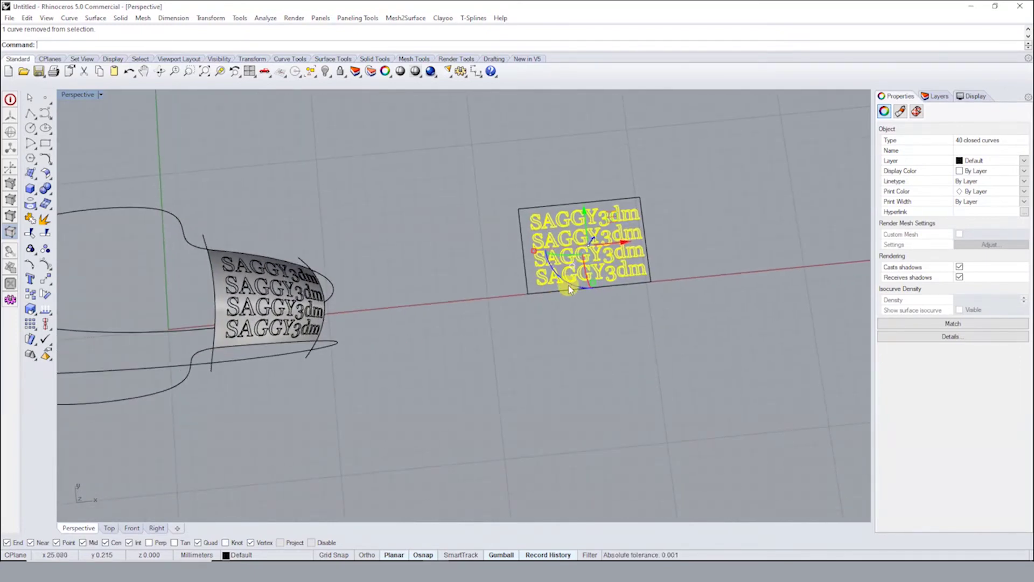
text(90)
Rotate the flat text block 90° and shift it upward so the flowed lettering updates
key(Return)
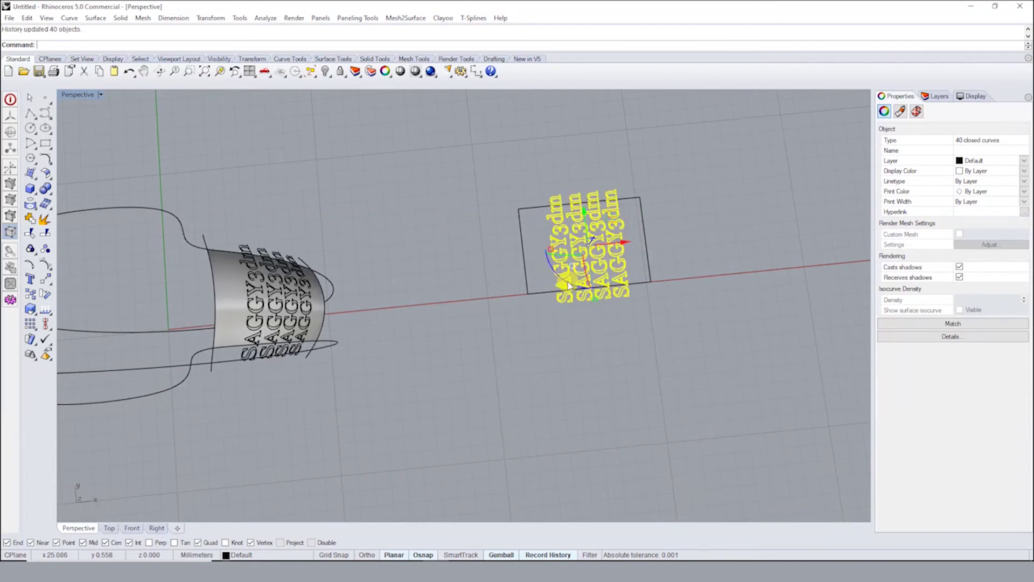
drag(597, 304, 597, 280)
mouse_move(724, 260)
right_down()
mouse_move(138, 231)
mouse_move(362, 226)
mouse_move(502, 265)
mouse_move(474, 261)
right_up()
scroll(503, 265, up, 2)
scroll(565, 318, down, 3)
key(Escape)
Briefly show the hidden ring surfaces, then undo to hide them and leave only the lettered panel visible
key(ctrl+shift+h)
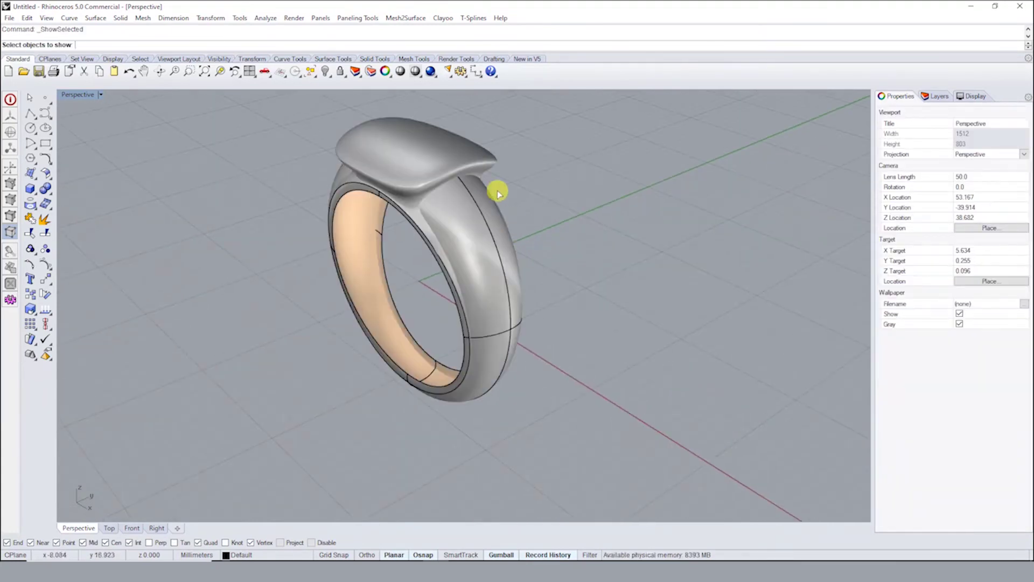
click(452, 139)
key(Return)
mouse_move(452, 131)
right_down()
mouse_move(423, 173)
mouse_move(460, 194)
mouse_move(454, 228)
mouse_move(468, 214)
mouse_move(438, 203)
mouse_move(656, 286)
right_up()
key(ctrl+z)
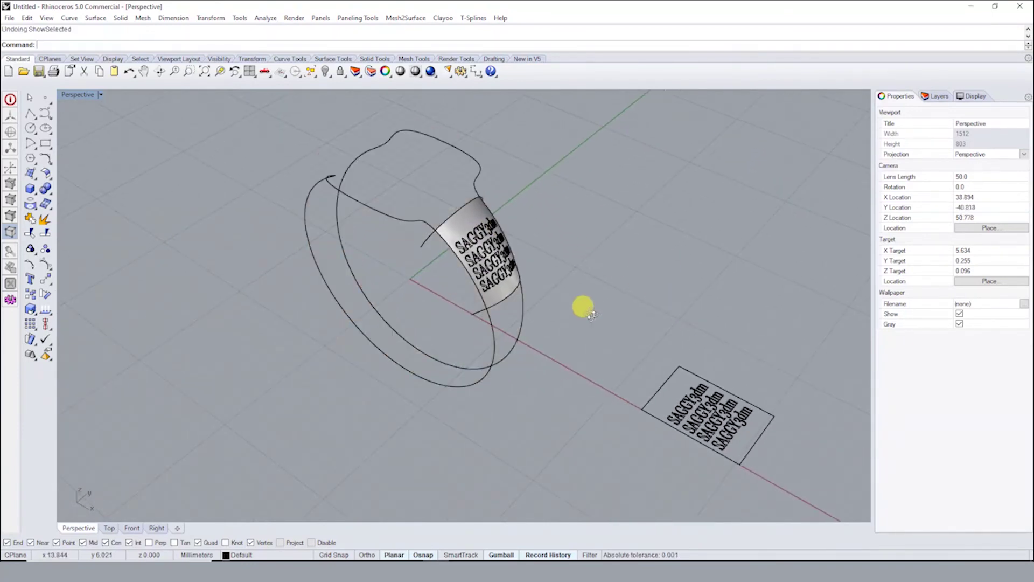
mouse_move(591, 316)
right_down()
mouse_move(577, 341)
mouse_move(545, 356)
right_up()
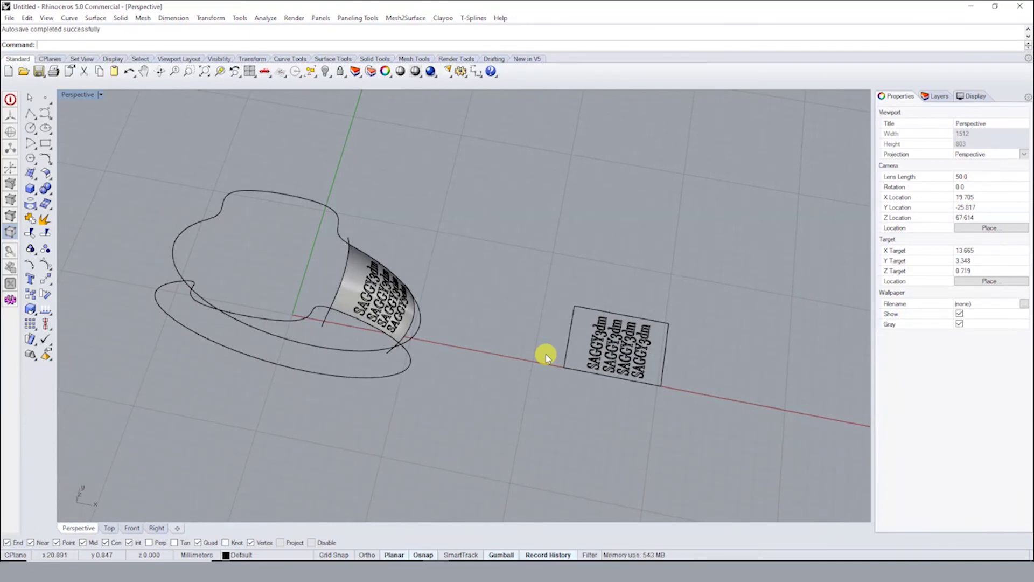
Undo the text move and redo ShowSelected so the hidden ring surfaces reappear
key(ctrl+z)
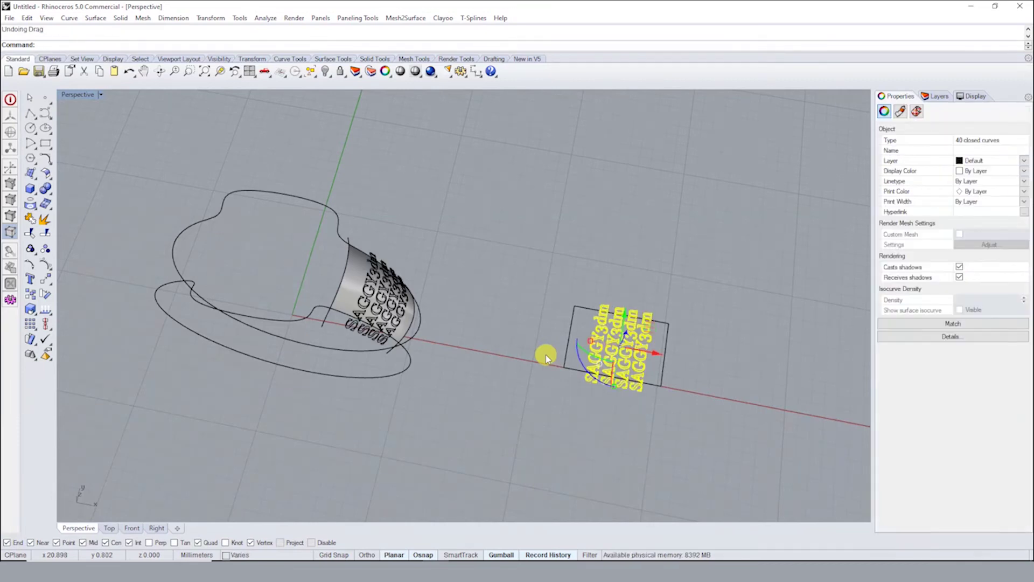
key(ctrl+y)
key(ctrl+y)
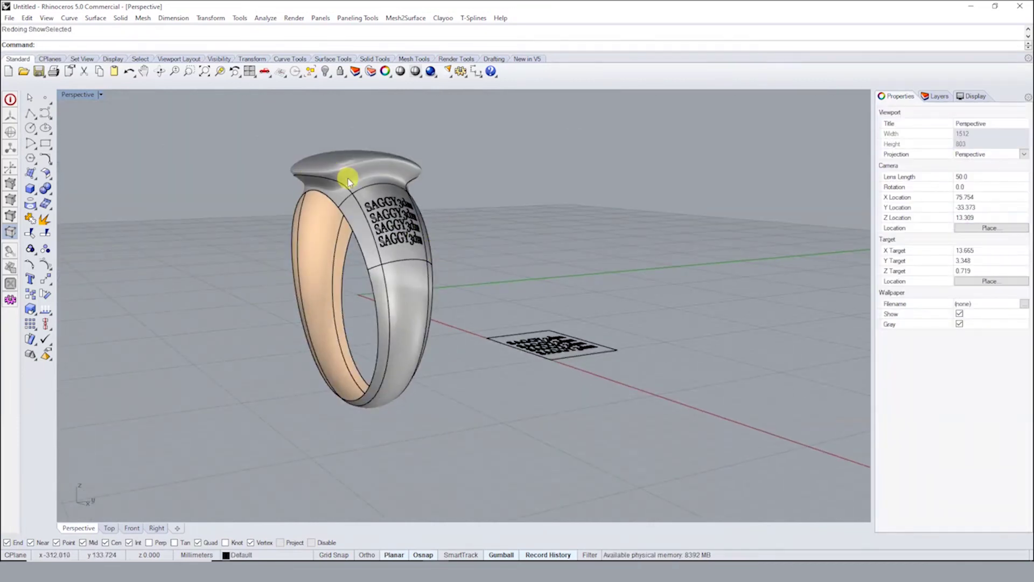
right_drag(366, 169, 374, 212)
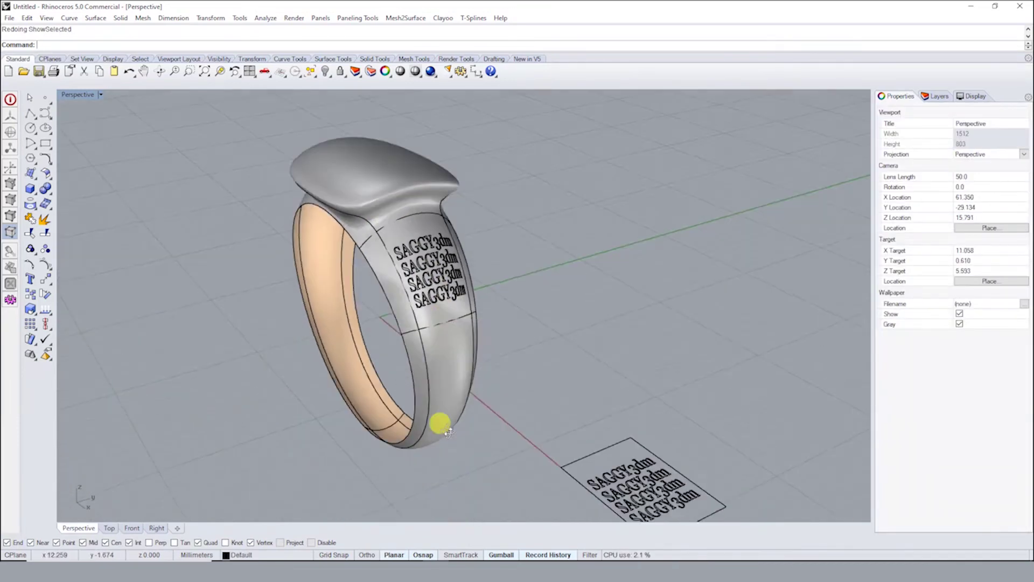
scroll(374, 212, up, 3)
Orbit the Perspective view around to face the band's plain side
scroll(443, 203, down, 4)
scroll(481, 290, up, 2)
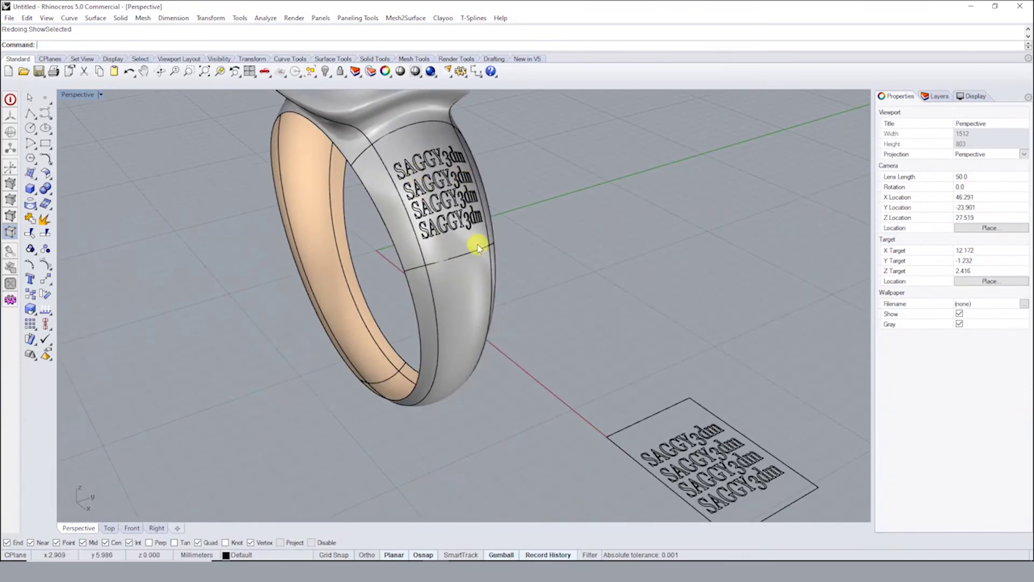
scroll(478, 246, down, 3)
mouse_move(517, 286)
right_down()
mouse_move(503, 277)
mouse_move(547, 282)
mouse_move(467, 275)
mouse_move(609, 300)
mouse_move(402, 277)
mouse_move(499, 252)
right_up()
scroll(414, 254, up, 5)
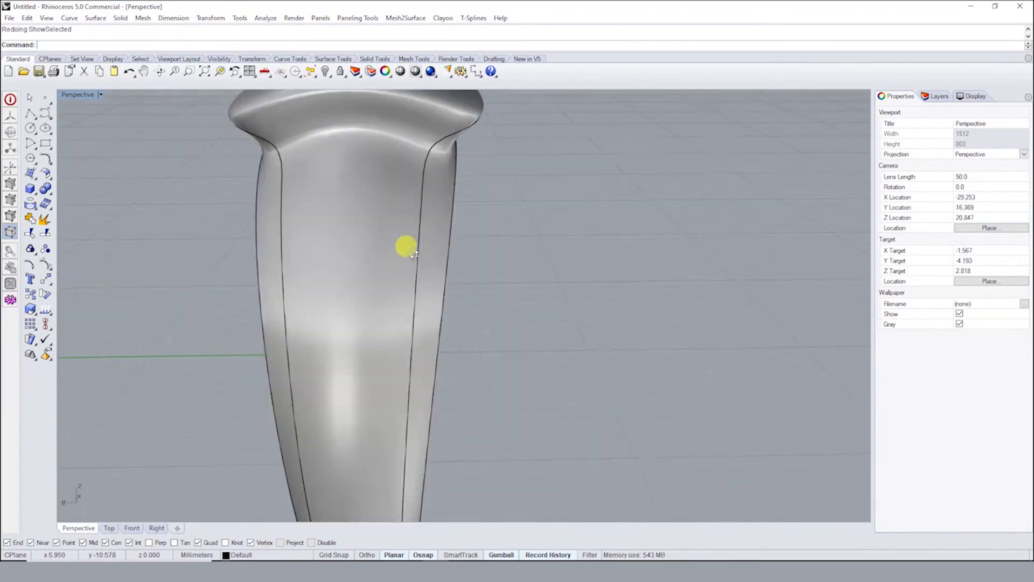
right_drag(413, 253, 263, 204)
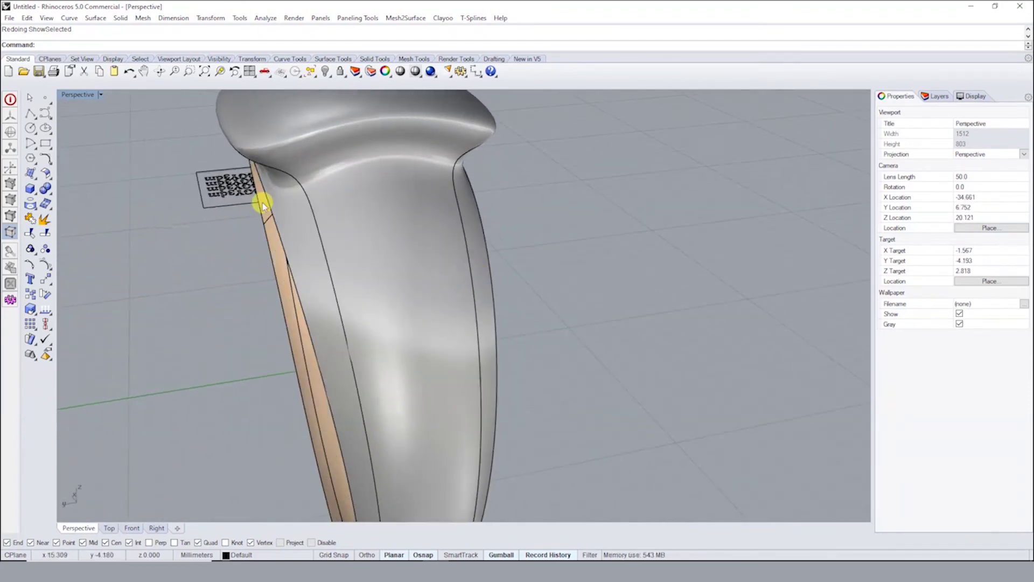
Draw a first curve on the band surface with Curve on Surface
click(48, 119)
click(92, 121)
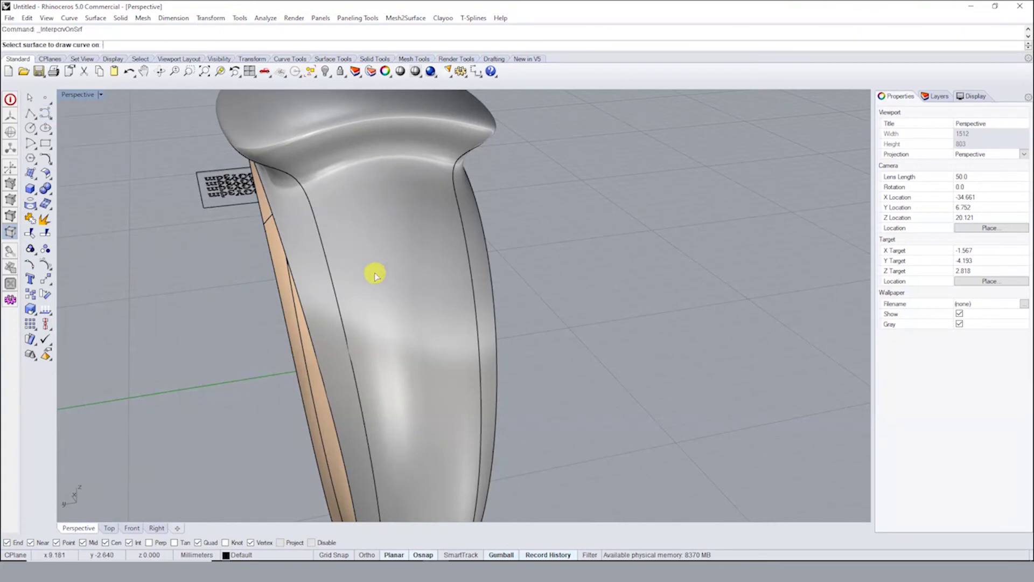
click(375, 272)
click(48, 119)
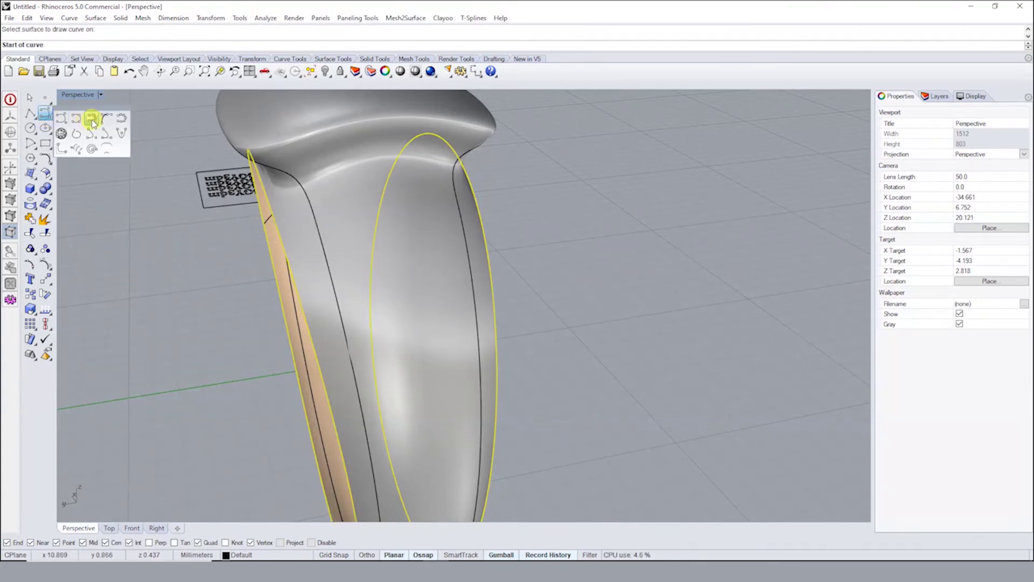
click(93, 120)
right_drag(400, 289, 399, 338)
click(391, 364)
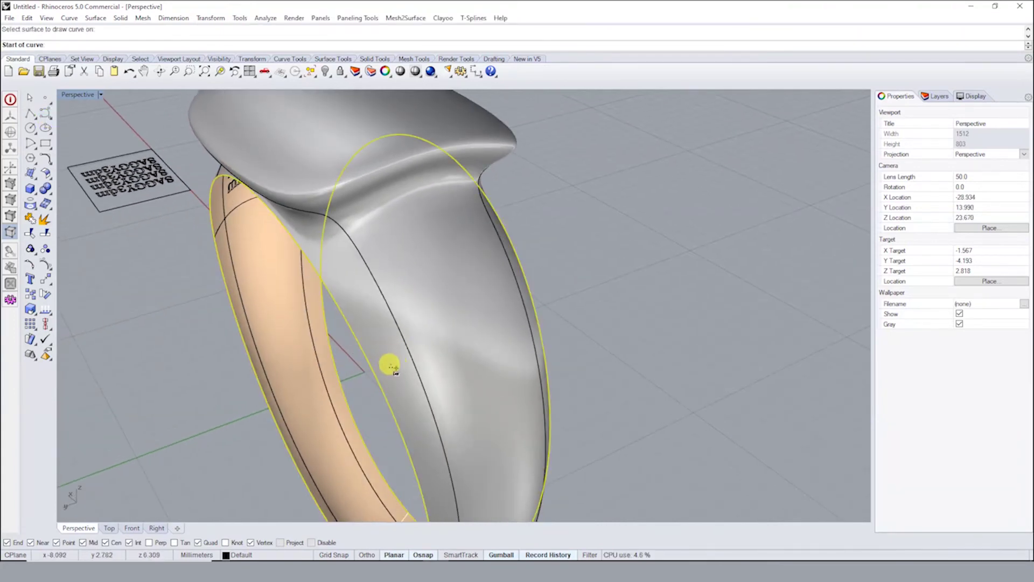
click(446, 347)
mouse_move(504, 323)
right_down()
mouse_move(453, 312)
mouse_move(442, 337)
mouse_move(484, 368)
mouse_move(415, 370)
mouse_move(439, 353)
right_up()
click(495, 374)
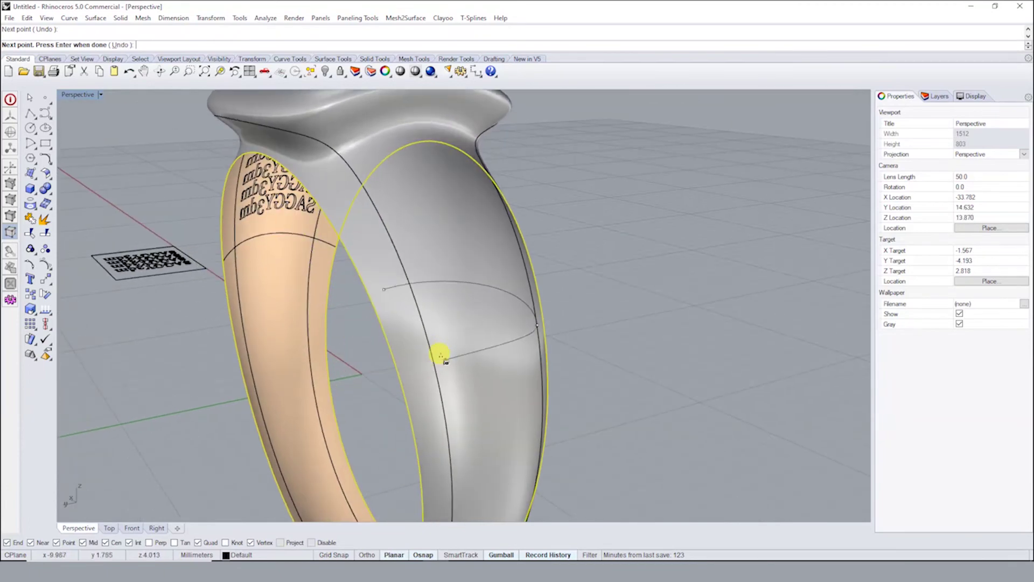
key(Return)
Draw a second crossing curve on the band surface
key(Return)
click(474, 378)
click(428, 438)
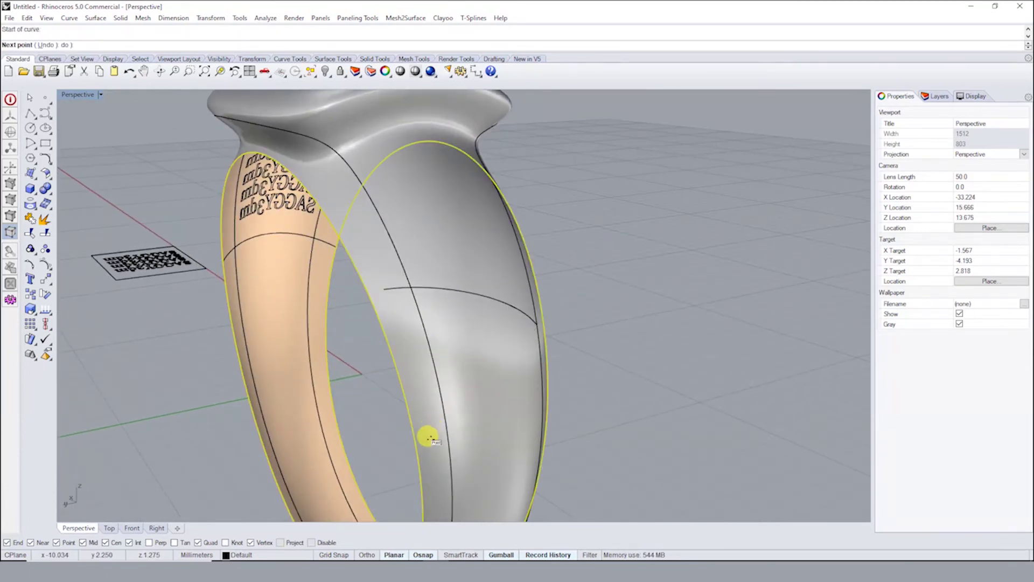
click(536, 326)
key(Return)
scroll(589, 278, down, 5)
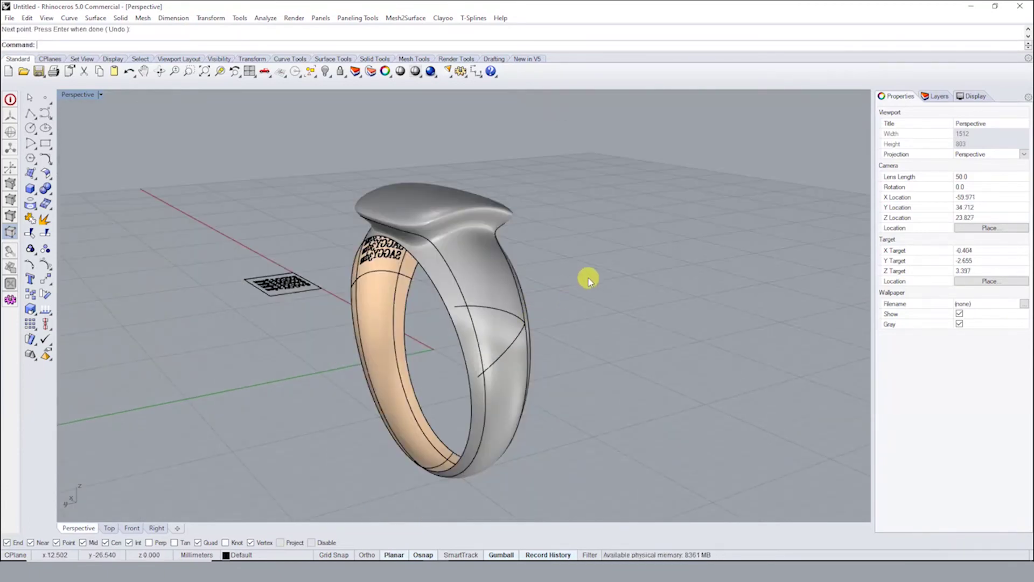
Select the band's edge curve together with the crossing curves
click(472, 318)
click(516, 336)
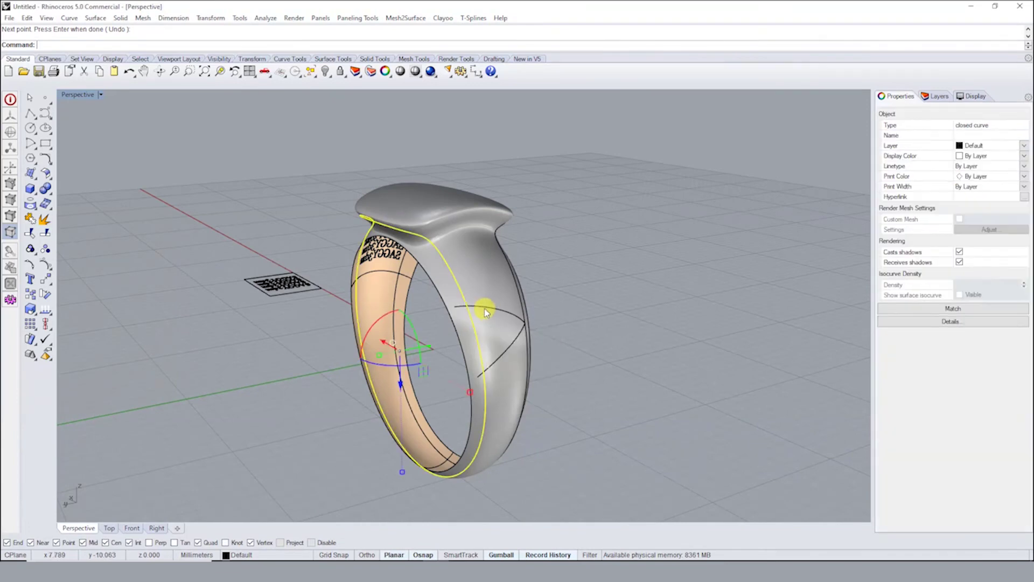
click(484, 308)
key(Escape)
click(498, 358)
key(Escape)
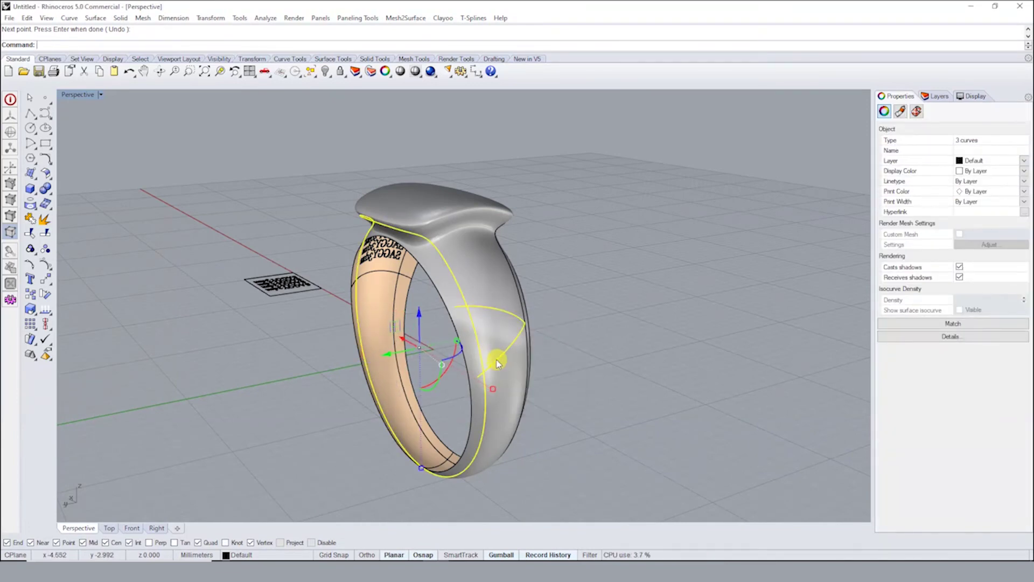
Trim the overhanging curve ends into a closed curved-triangle outline
text(trim)
key(Return)
scroll(467, 376, up, 5)
click(499, 379)
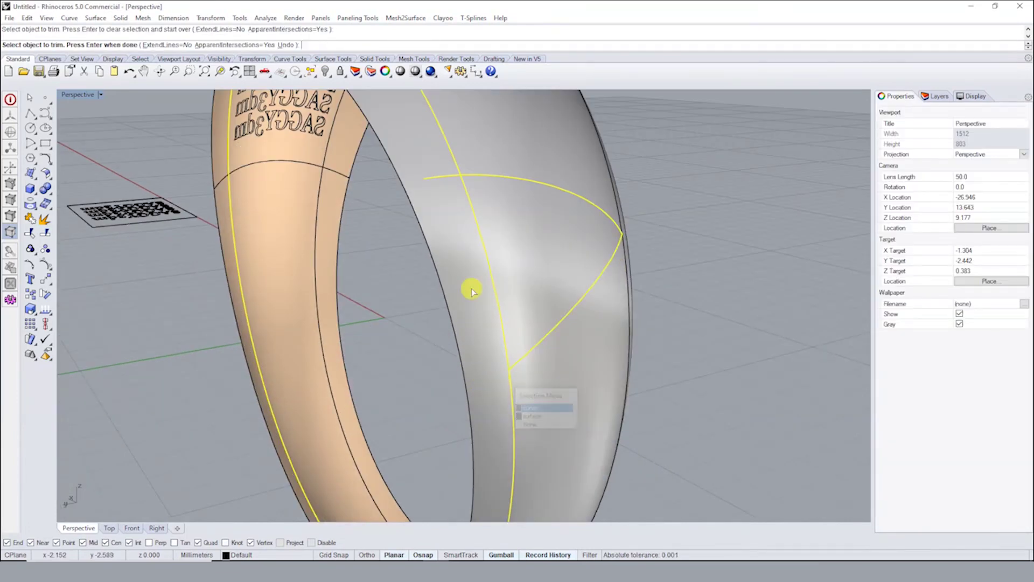
click(445, 182)
click(457, 166)
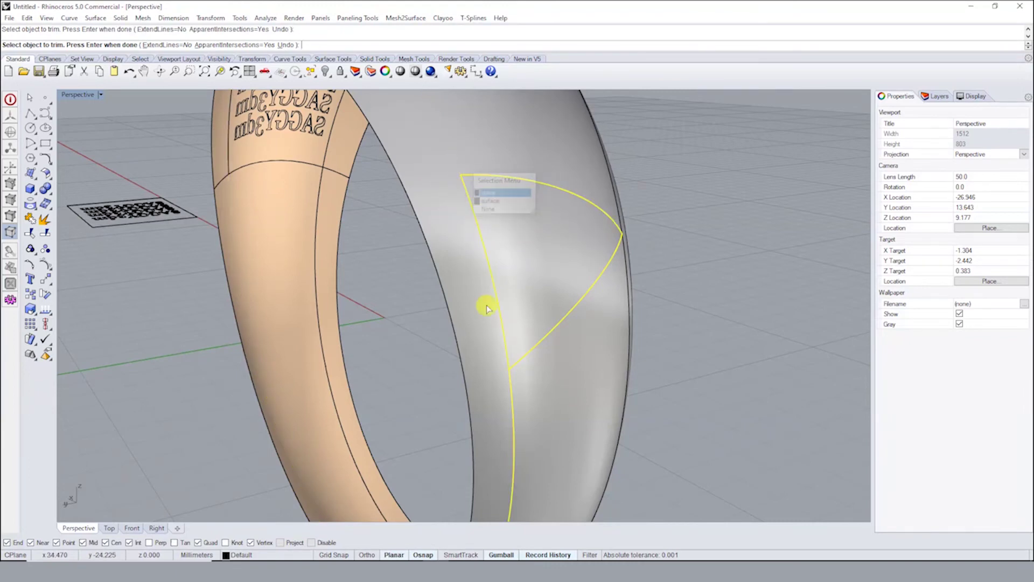
click(510, 392)
key(Return)
scroll(517, 377, down, 5)
click(555, 361)
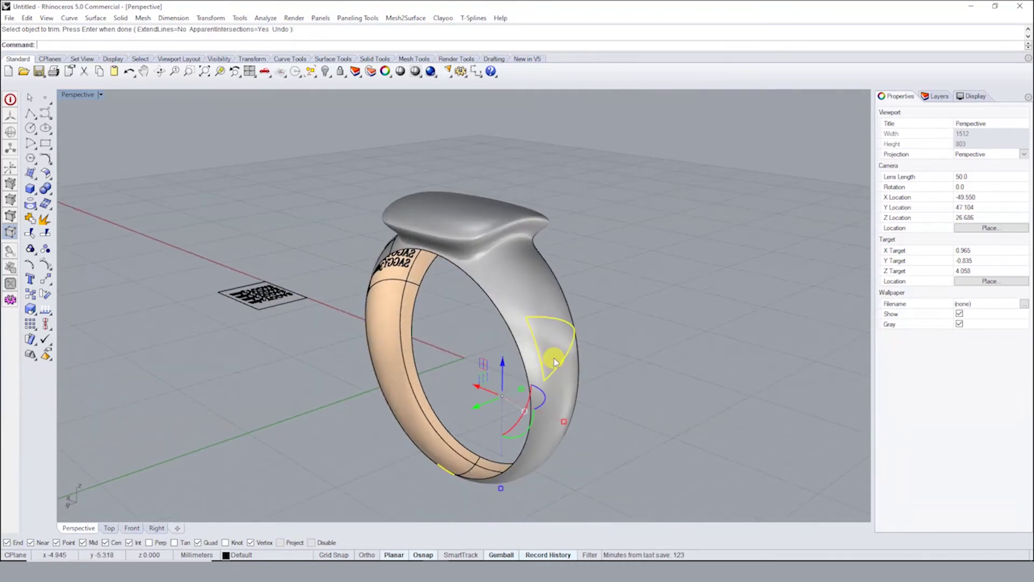
text(Pa)
key(Return)
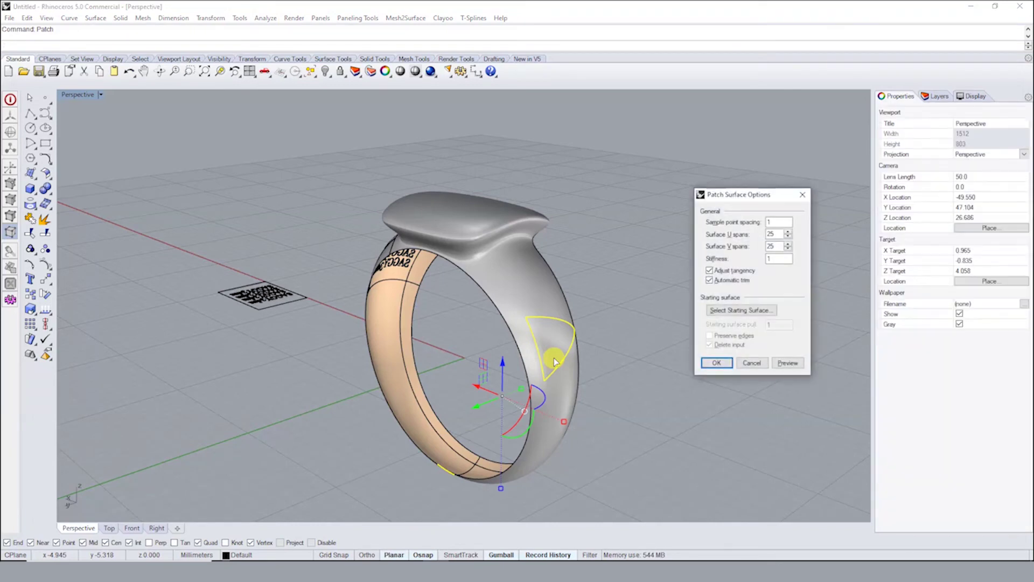
click(788, 368)
scroll(544, 340, up, 5)
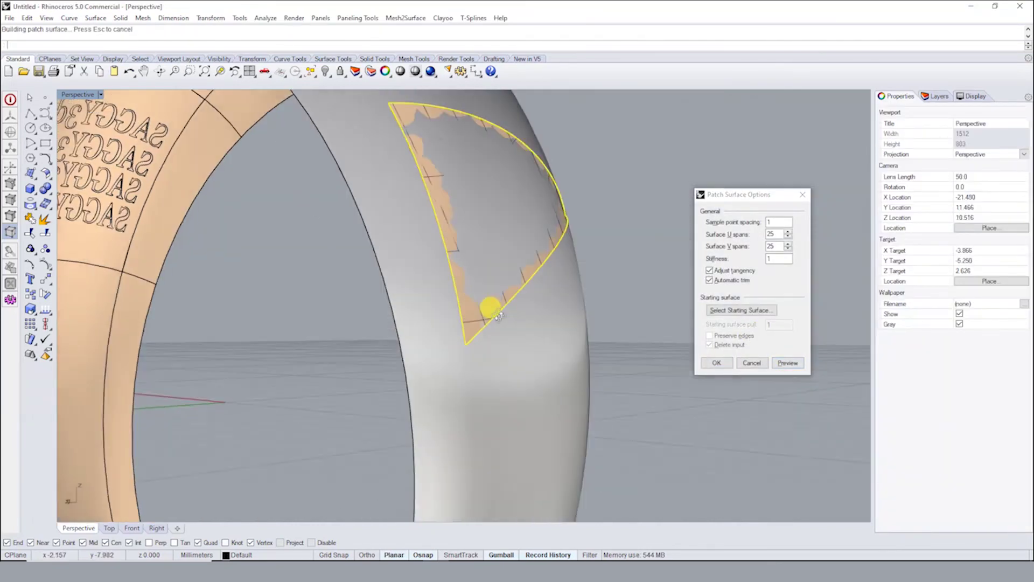
scroll(492, 305, up, 2)
click(754, 233)
text(5)
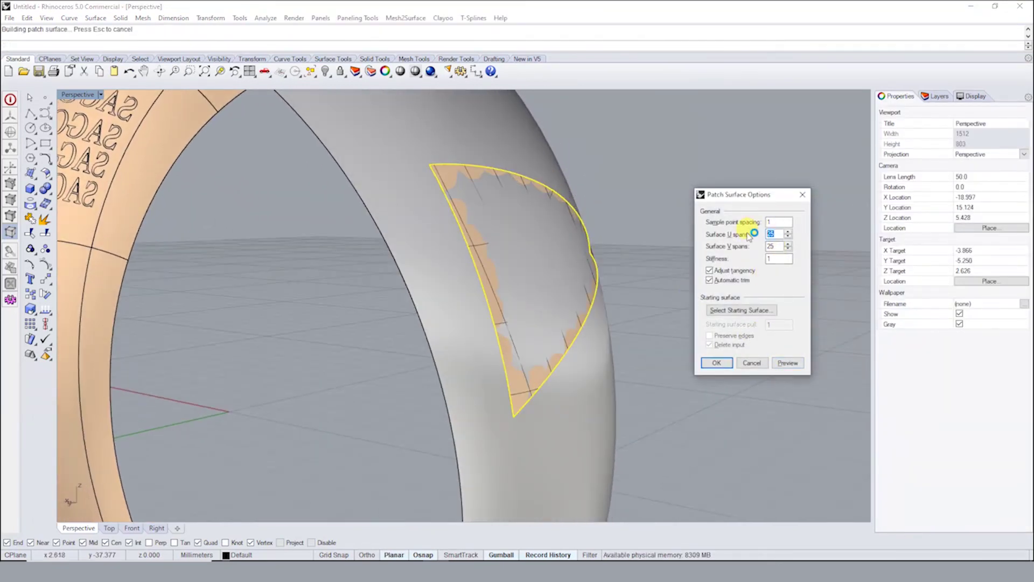
click(798, 363)
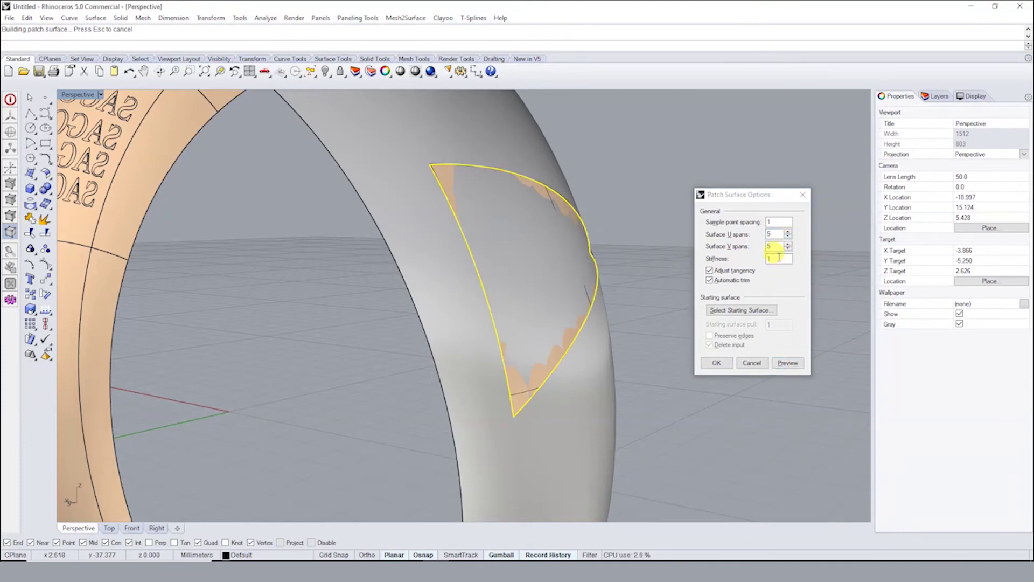
click(761, 260)
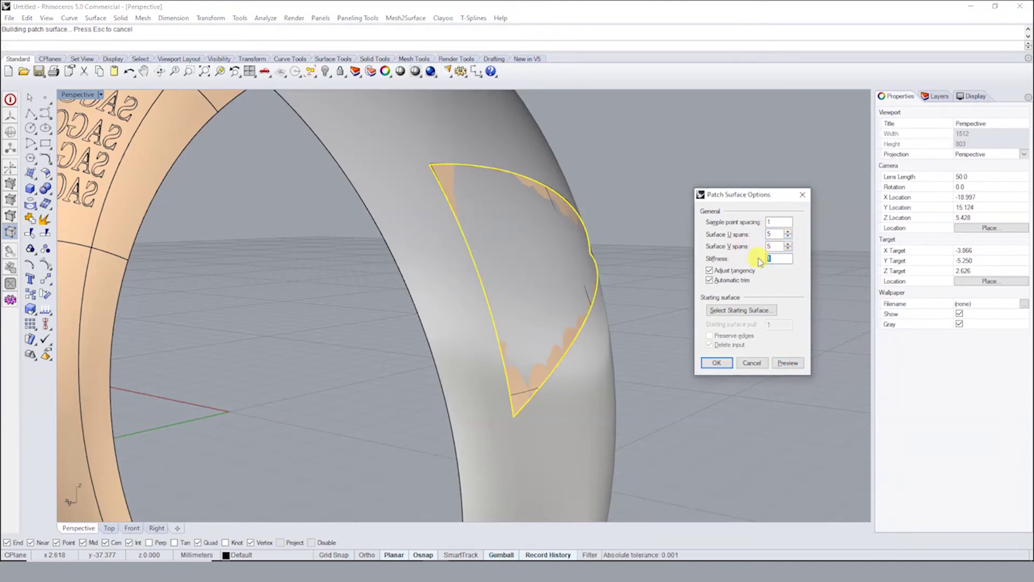
click(788, 364)
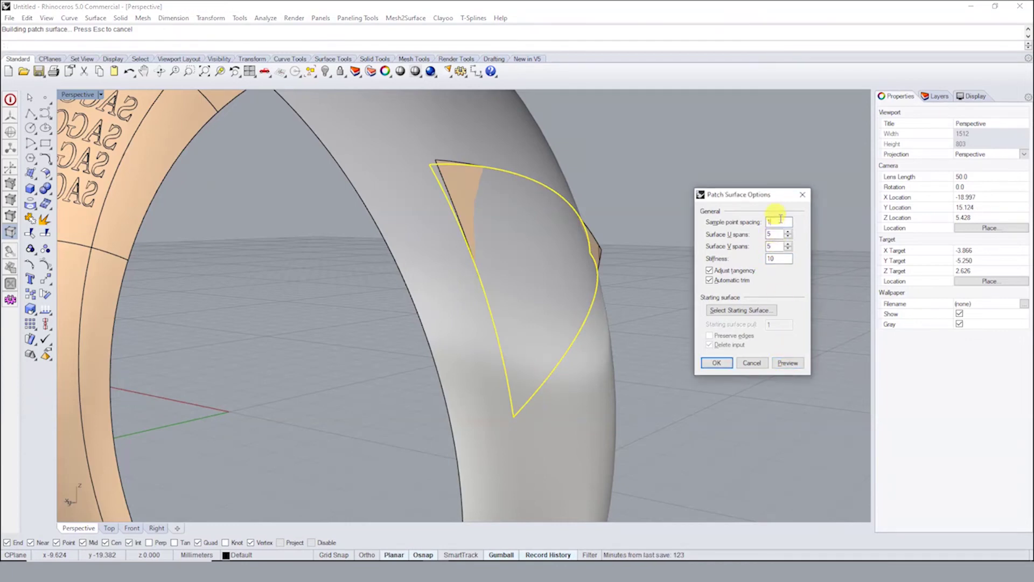
click(779, 222)
text(0)
click(788, 363)
click(788, 364)
right_drag(548, 268, 496, 254)
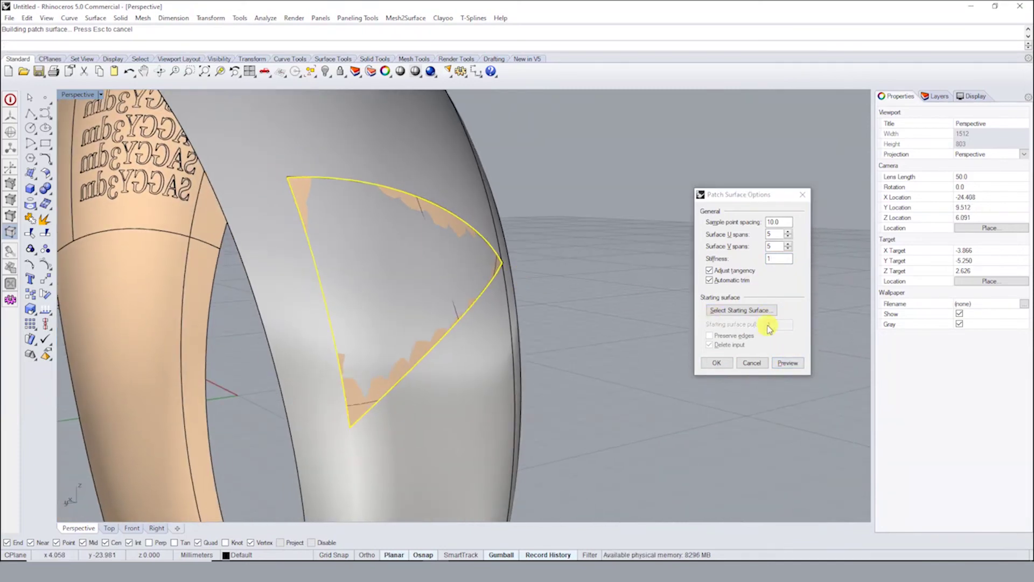
click(752, 362)
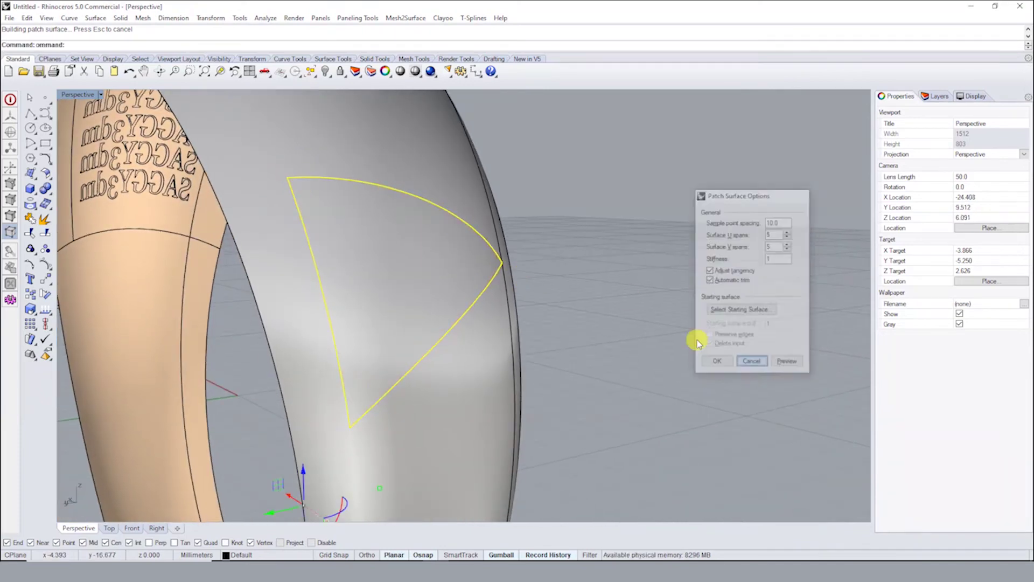
Draw two more dividing curves on the band, the last ending at the Quad snap
click(49, 123)
click(97, 125)
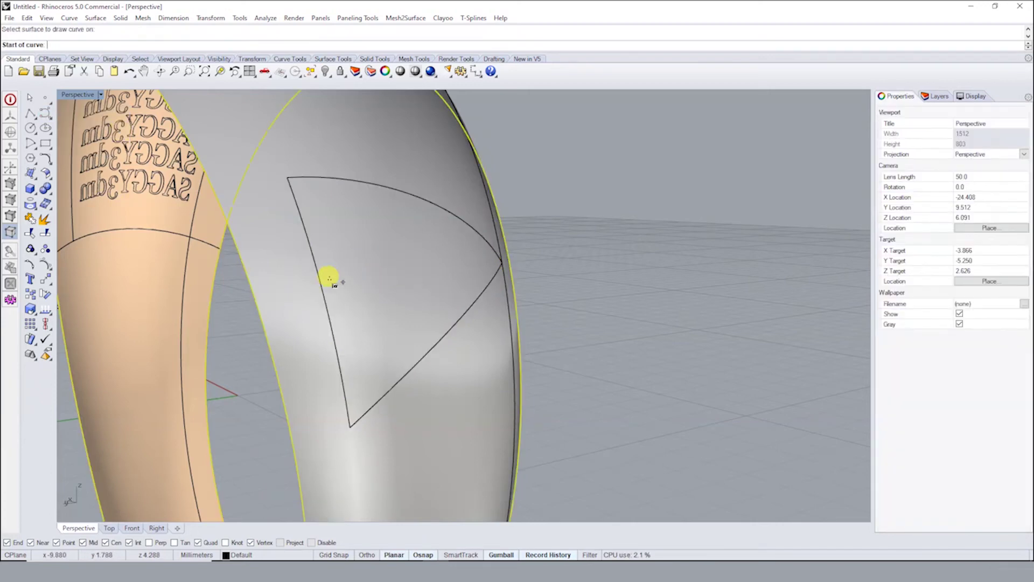
click(327, 314)
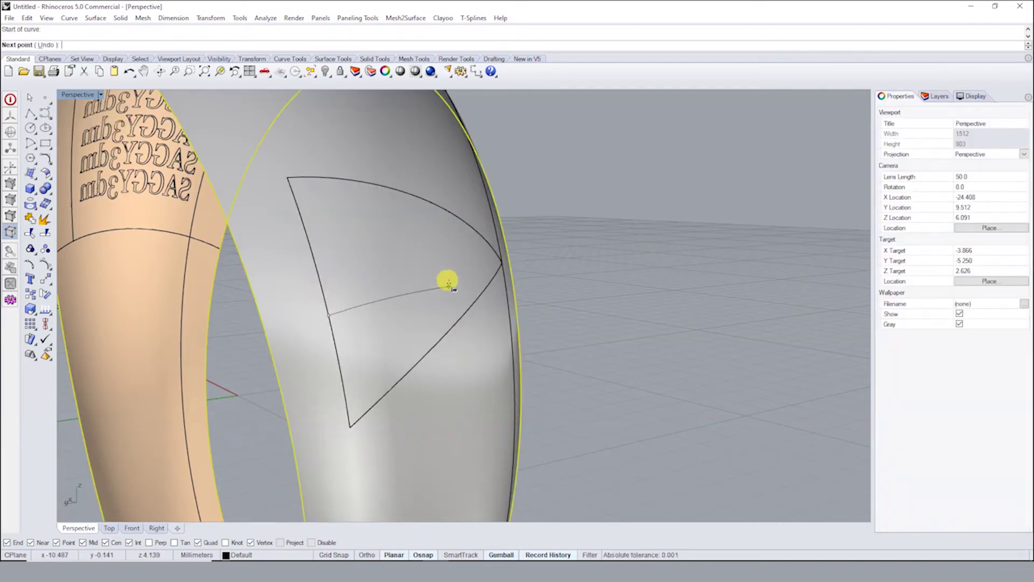
click(500, 265)
key(Return)
key(Return)
click(377, 191)
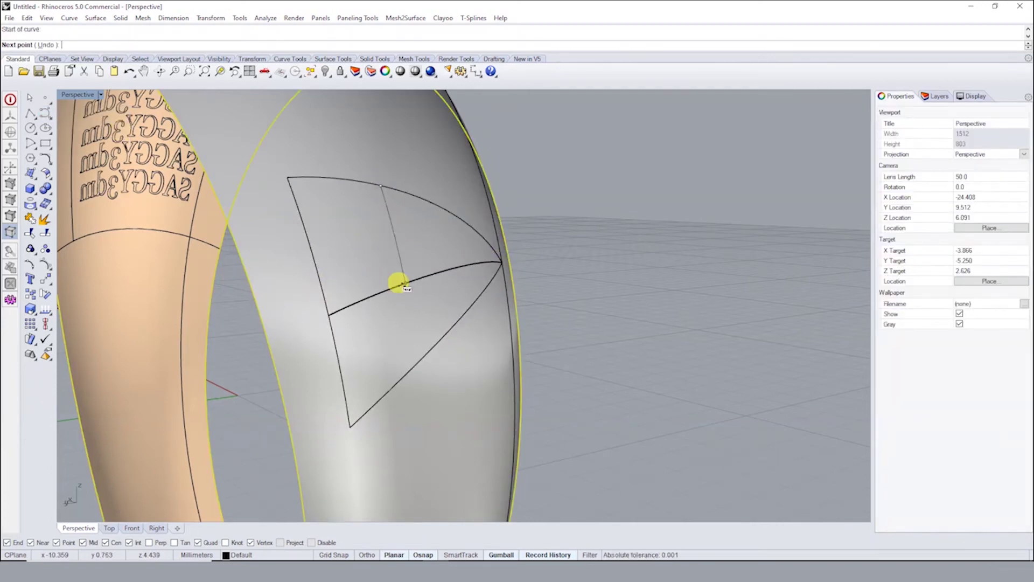
click(431, 341)
key(Return)
Select the five curves on the ring's side
scroll(496, 339, down, 5)
right_drag(496, 340, 577, 323)
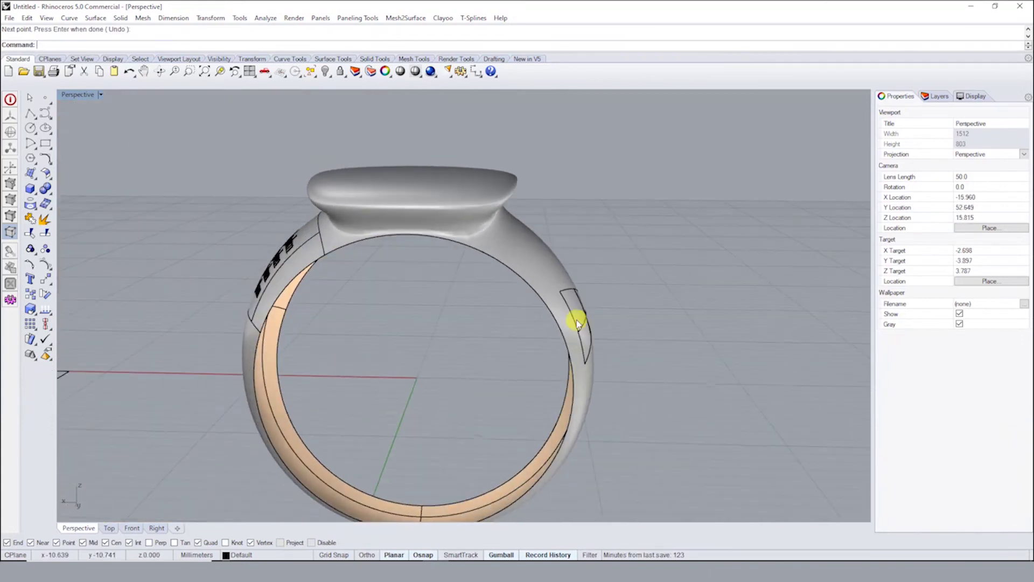
drag(529, 192, 628, 363)
mouse_move(628, 364)
right_down()
mouse_move(566, 354)
mouse_move(423, 268)
right_up()
scroll(566, 353, up, 3)
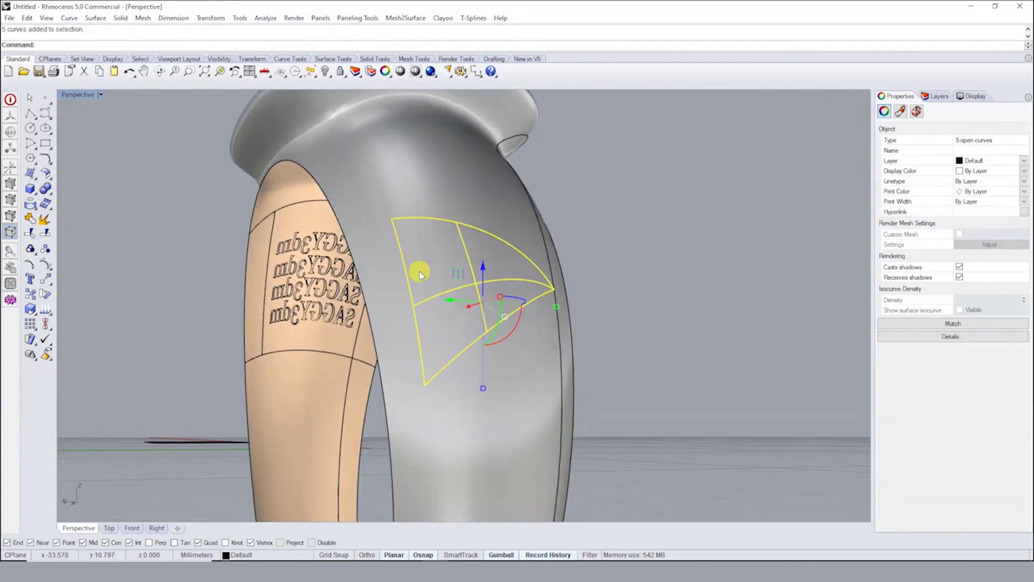
Build a Patch surface from the five side curves after previewing it
text(patch)
key(Return)
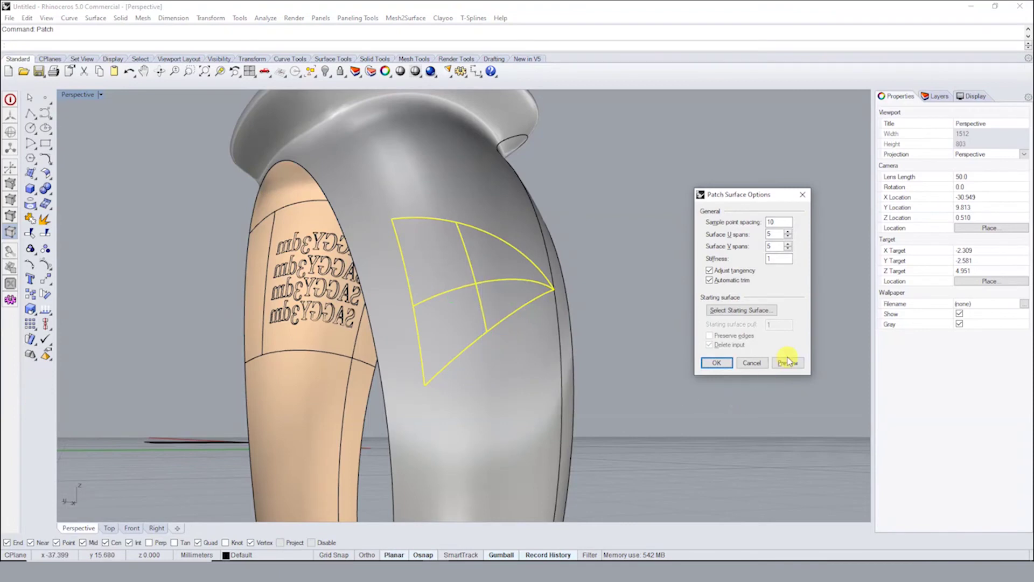
click(787, 361)
scroll(506, 300, up, 2)
right_drag(505, 299, 524, 280)
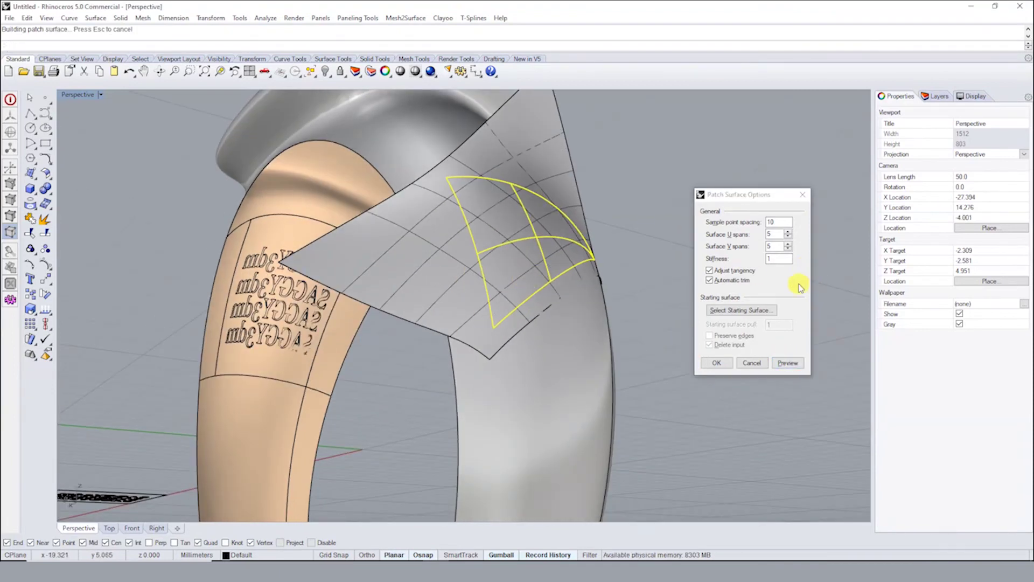
mouse_move(527, 192)
right_down()
mouse_move(531, 224)
mouse_move(653, 286)
mouse_move(570, 271)
mouse_move(616, 285)
right_up()
click(726, 364)
Select the top arc, left edge and bottom edge curves of the triangle
click(579, 258)
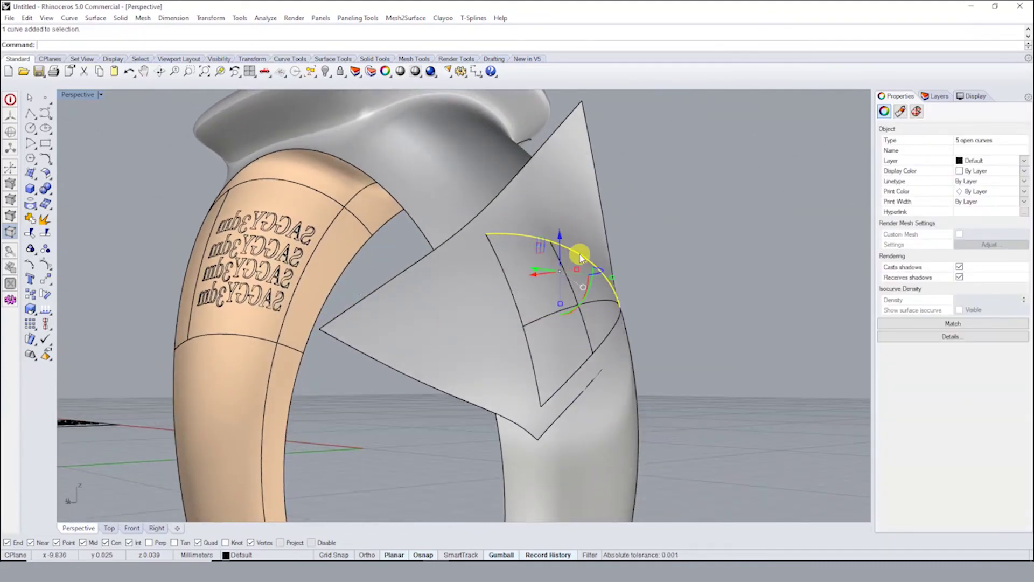
shift+click(531, 358)
click(565, 377)
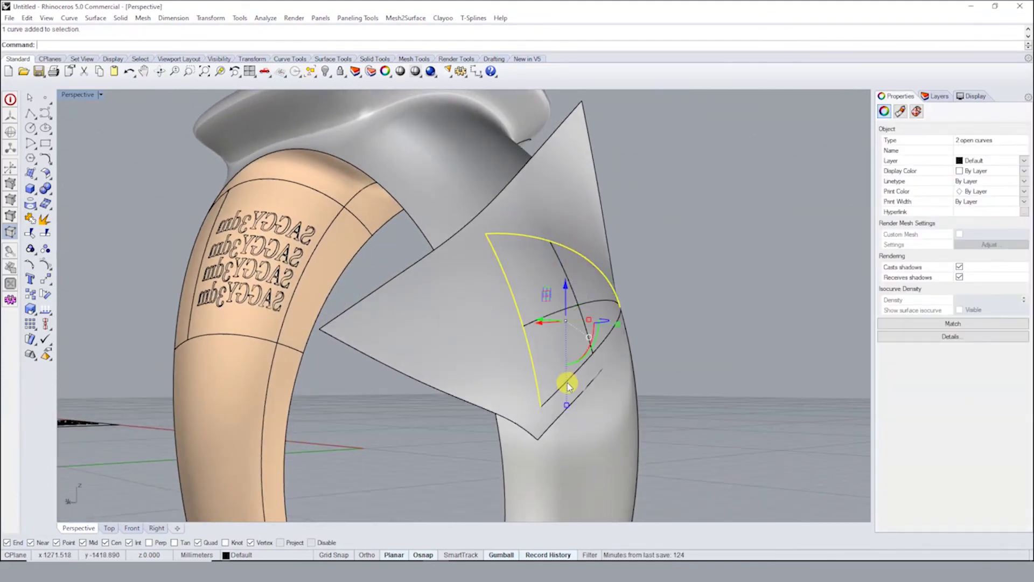
click(599, 409)
Trim away the patch outside the curved-triangle outline
text(trim)
key(Return)
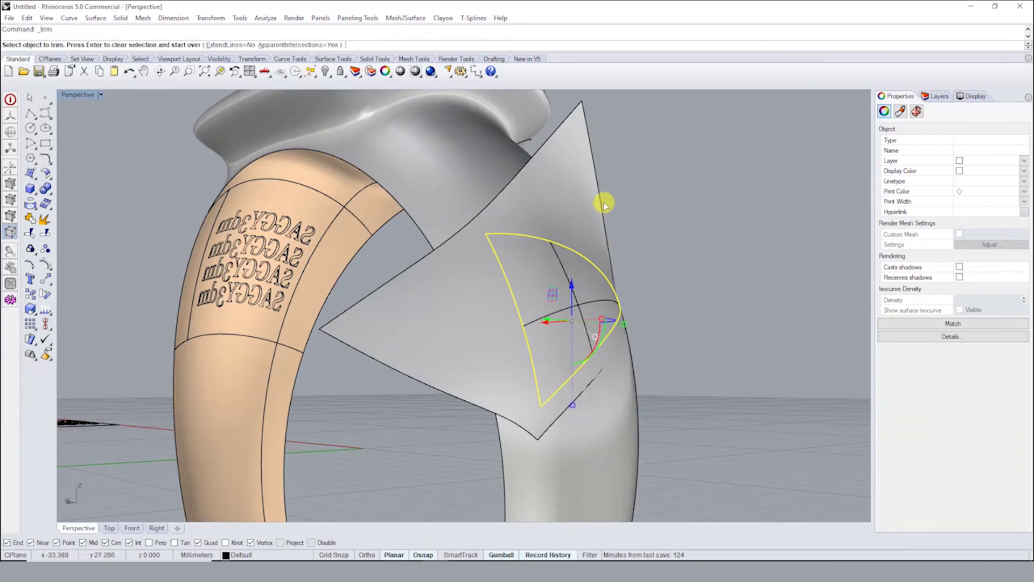
click(594, 191)
mouse_move(596, 216)
right_down()
mouse_move(577, 301)
mouse_move(565, 298)
right_up()
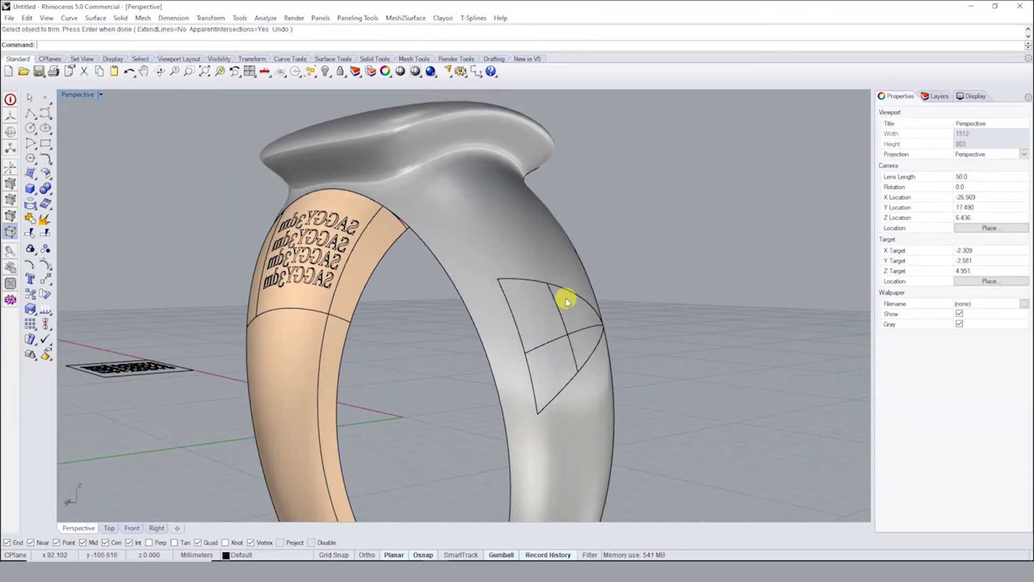
click(547, 307)
click(593, 338)
right_drag(636, 313, 595, 259)
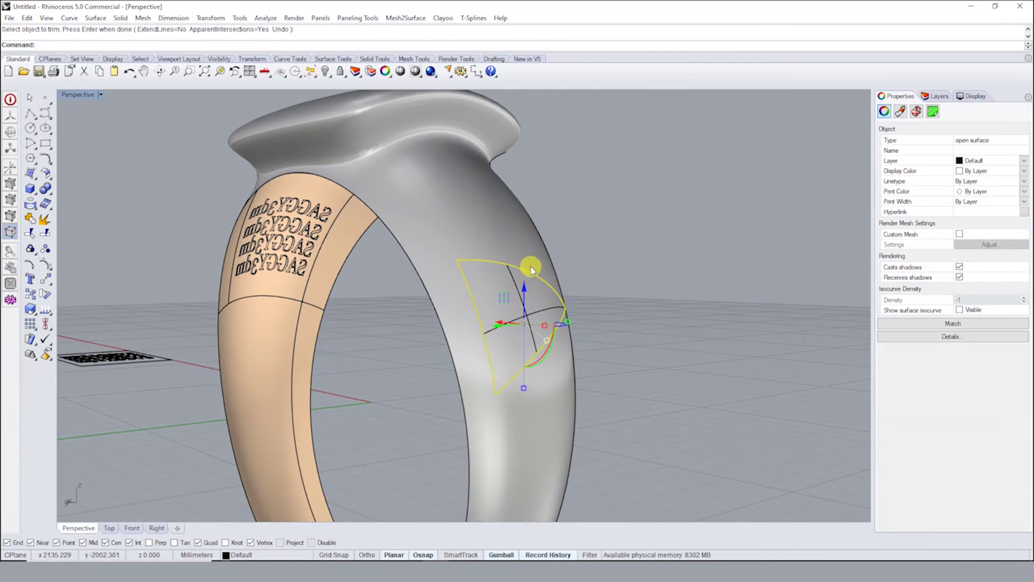
mouse_move(531, 269)
right_down()
mouse_move(619, 307)
mouse_move(580, 283)
right_up()
text(Crea)
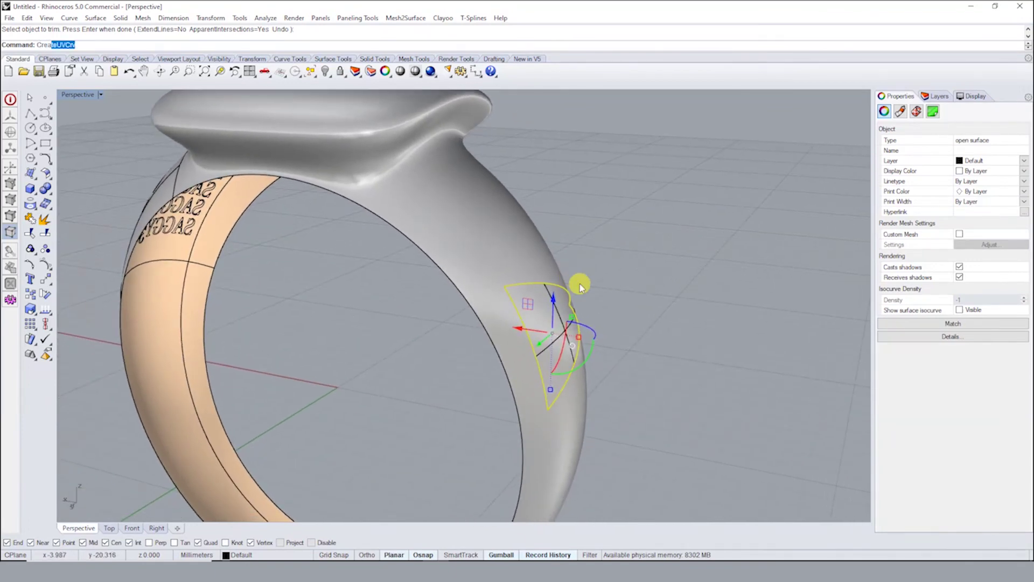
Extract flat UV curves of the trimmed patch with CreateUVCrv
key(Return)
scroll(526, 224, down, 3)
scroll(593, 289, down, 2)
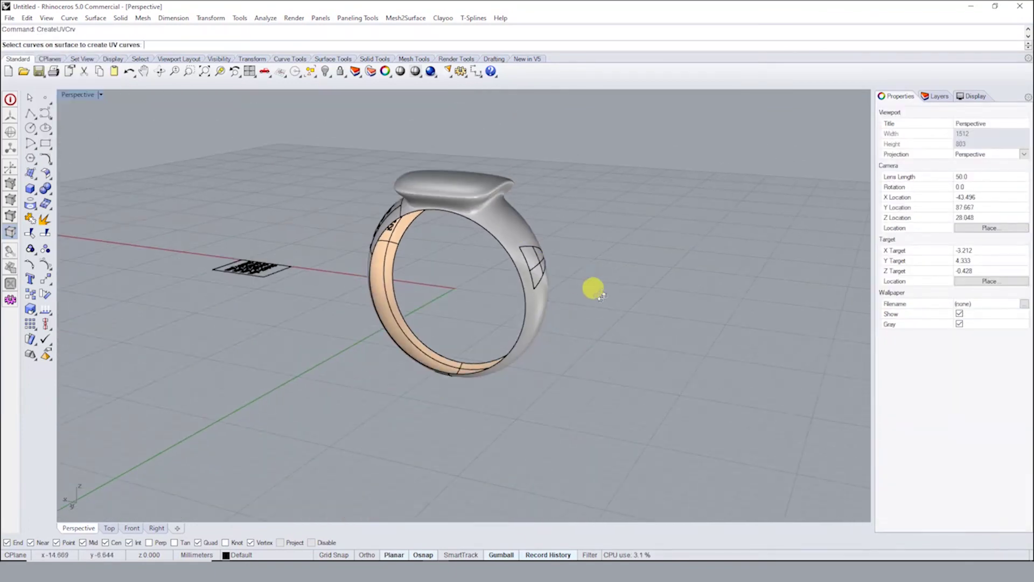
key(Return)
scroll(603, 312, up, 1)
scroll(447, 299, up, 2)
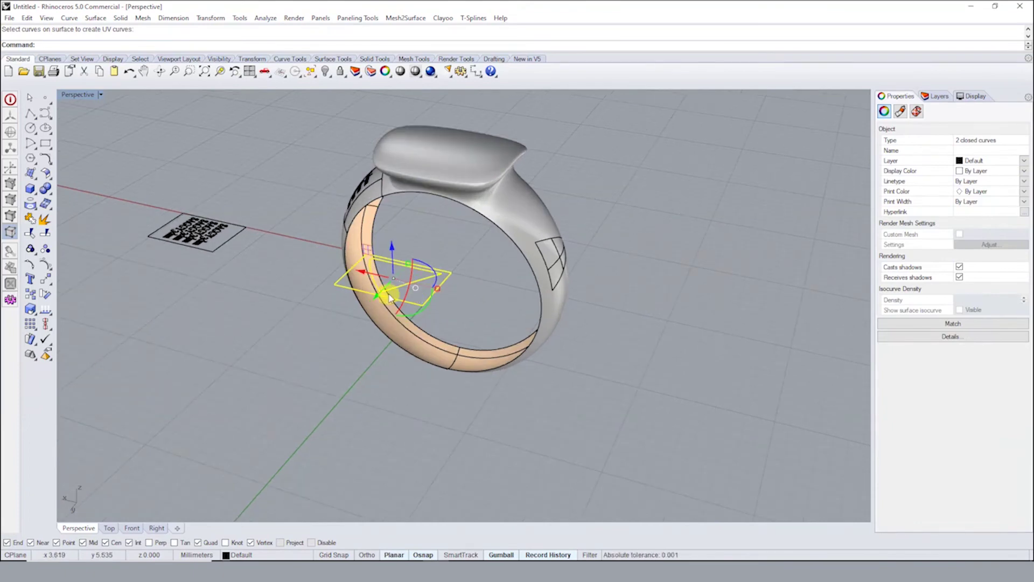
Move the flat wedge-and-rectangle outline to the right of the ring
drag(362, 275, 689, 350)
click(720, 300)
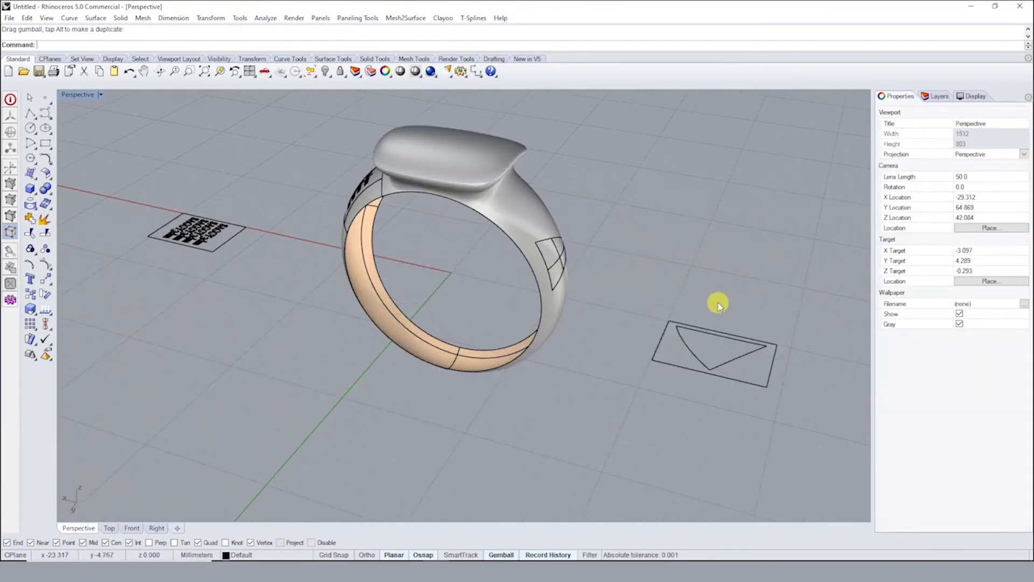
right_drag(720, 300, 672, 308)
scroll(686, 307, up, 3)
click(730, 415)
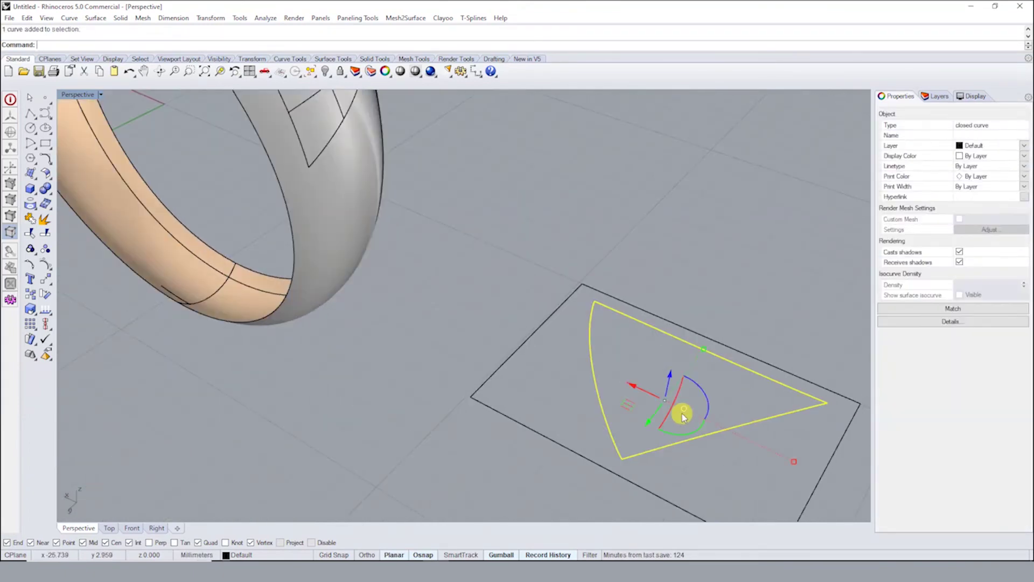
scroll(458, 215, down, 4)
scroll(409, 194, up, 2)
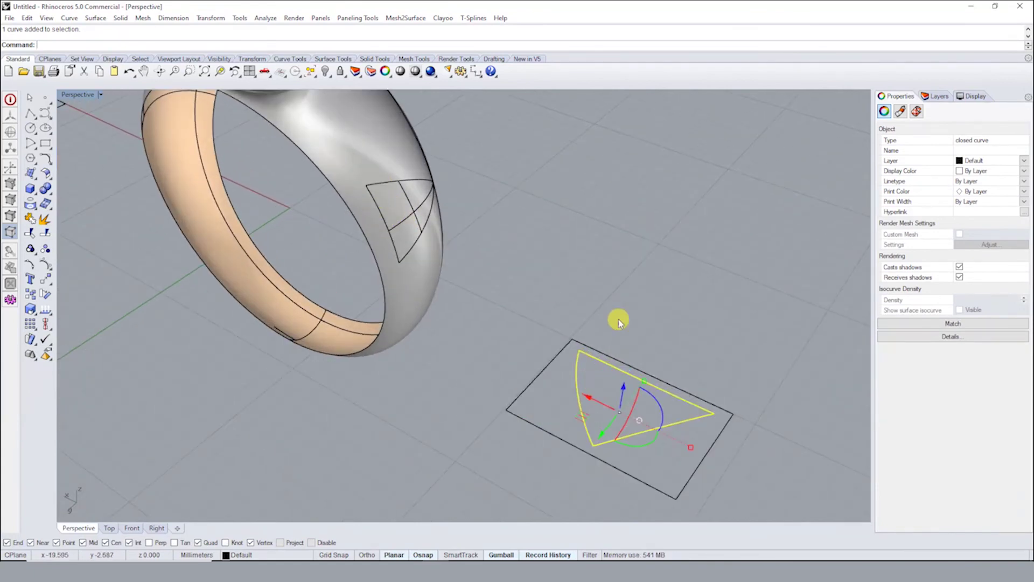
right_drag(619, 322, 622, 295)
click(621, 295)
Draw the first small circles inside the flat triangle near its left side
click(16, 118)
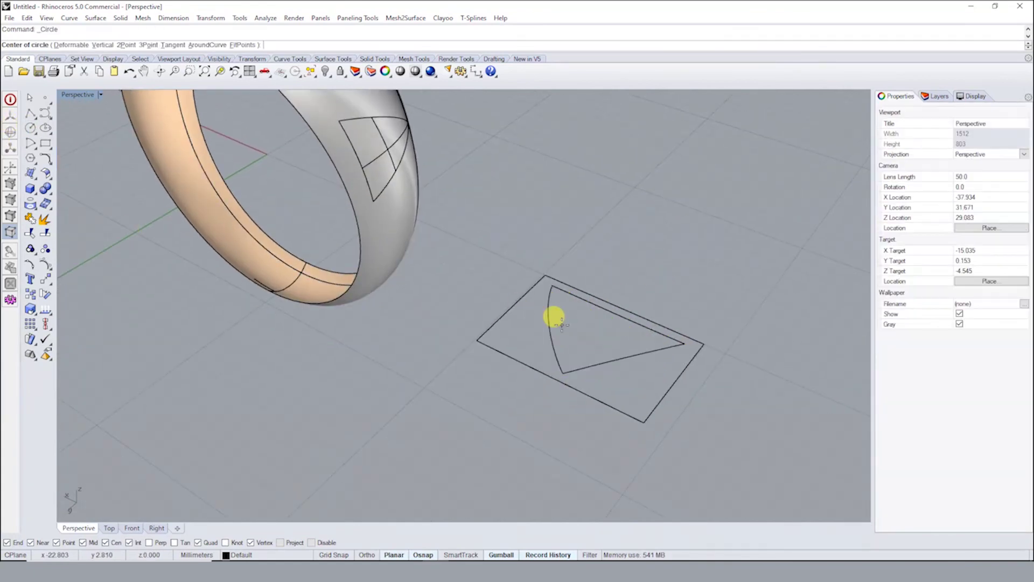
scroll(563, 315, up, 3)
scroll(573, 312, up, 2)
click(570, 303)
key(Return)
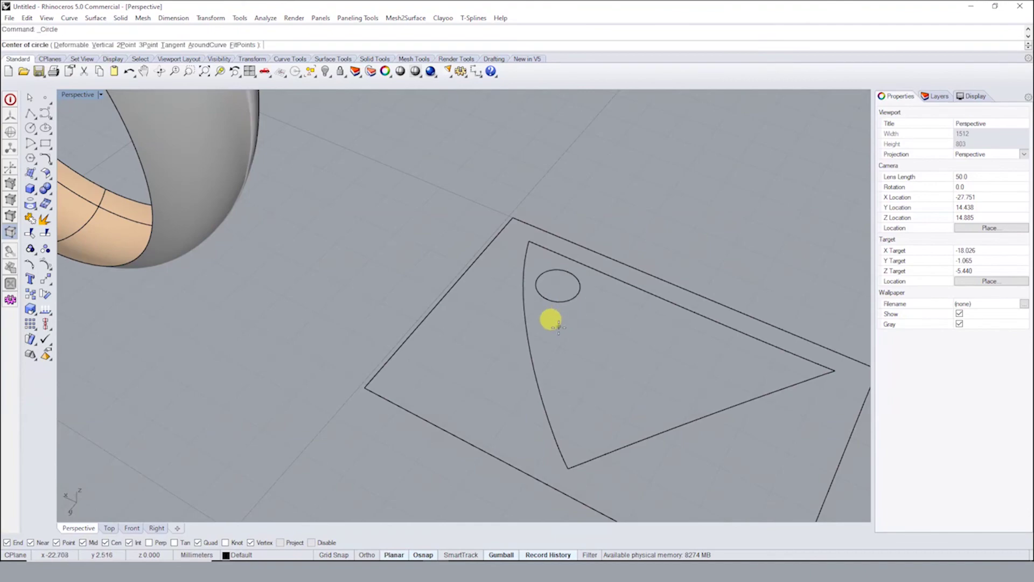
click(560, 330)
click(565, 347)
key(Return)
click(577, 391)
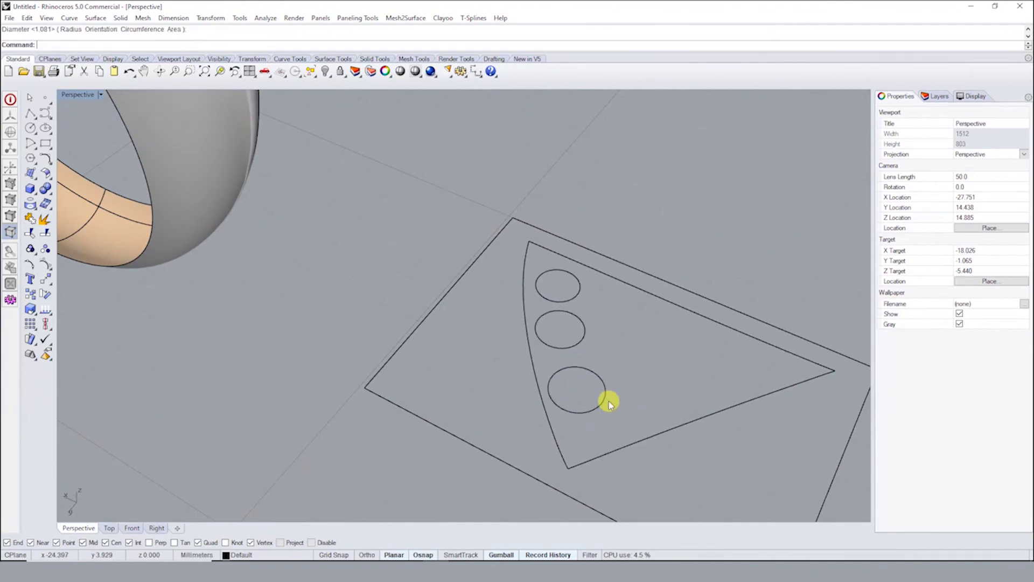
Add larger circles along the lower edge and toward the triangle's right tip
click(606, 396)
key(Return)
click(655, 412)
key(Return)
click(688, 378)
key(Return)
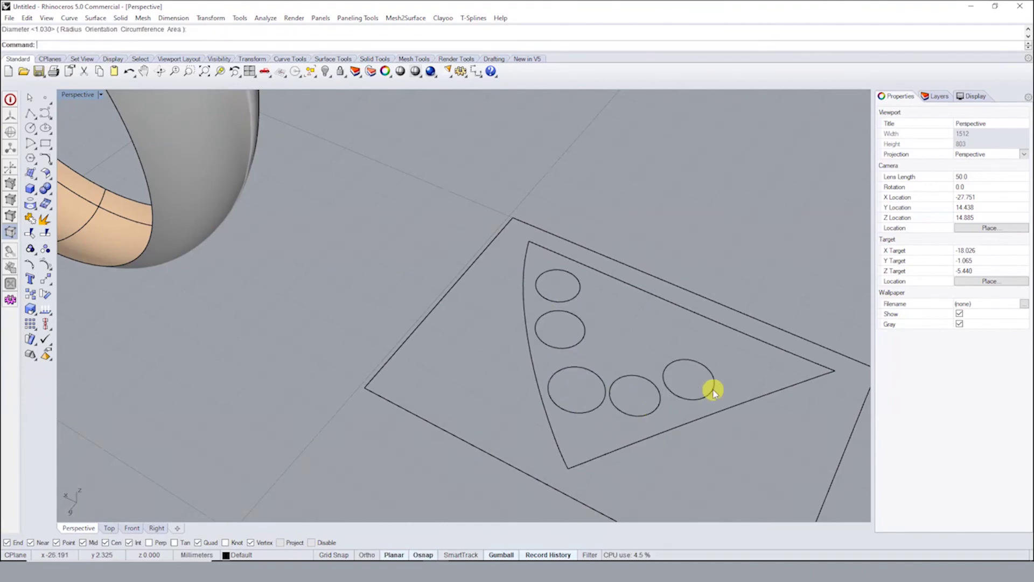
click(754, 360)
click(767, 362)
key(Return)
Add circles near the top edge and in the middle of the pattern
click(605, 302)
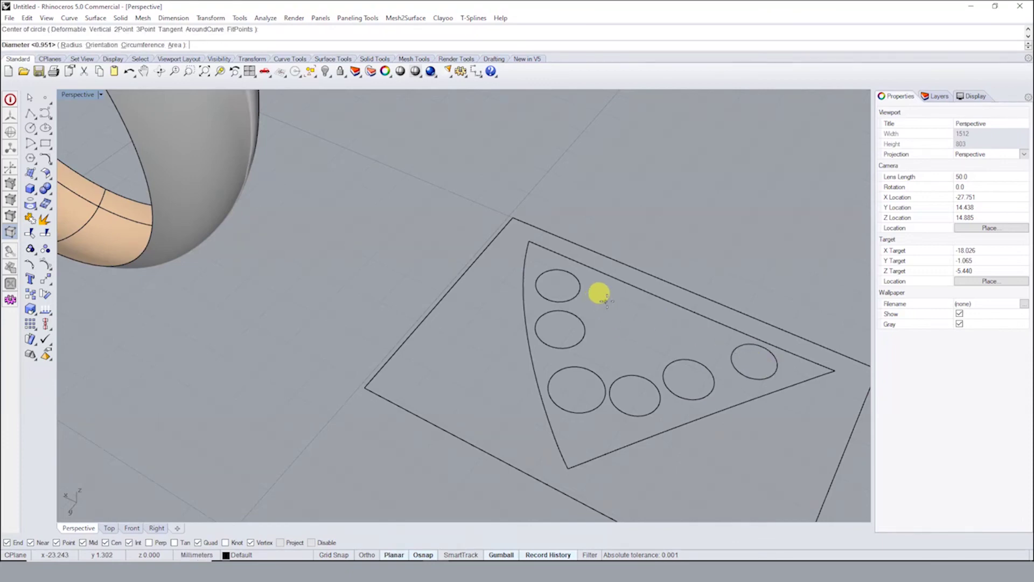
click(624, 308)
key(Return)
click(619, 341)
key(Return)
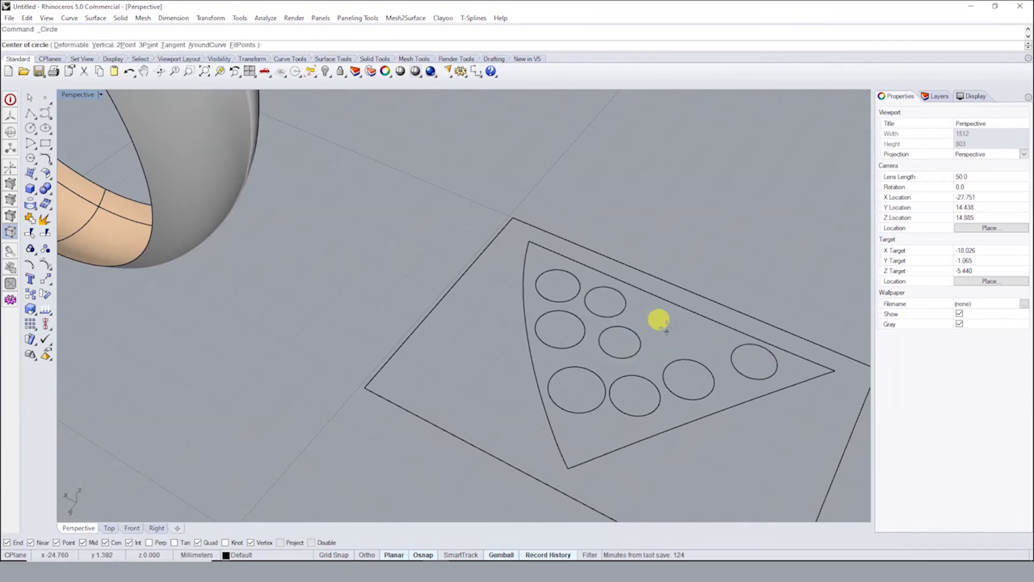
click(659, 320)
Window-select the circles and remove the triangle outline from the selection
scroll(637, 306, down, 5)
drag(718, 386, 717, 383)
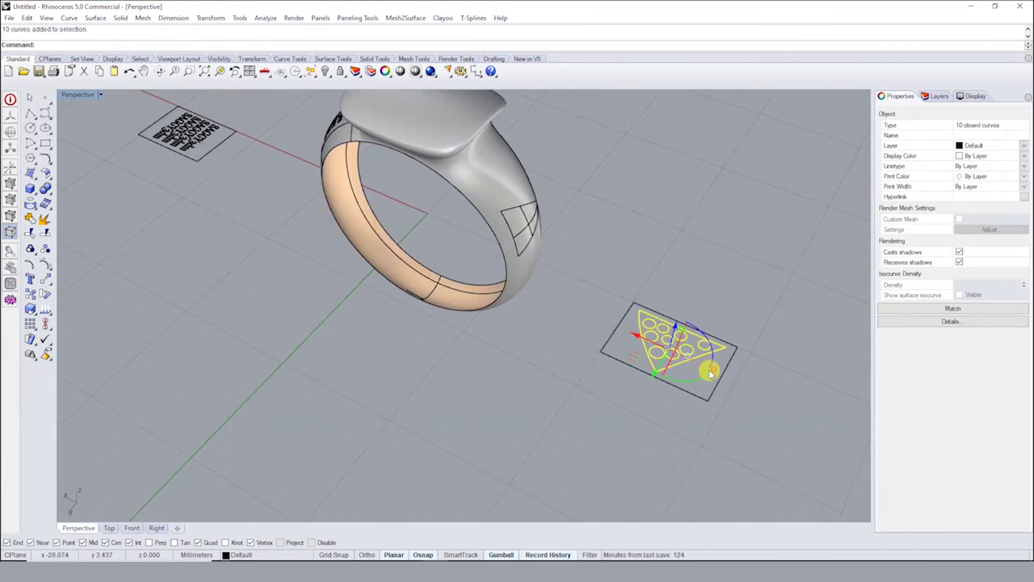
scroll(709, 363, up, 3)
ctrl+click(700, 353)
Select the circles of the flat pattern and start FlowAlongSrf
click(700, 353)
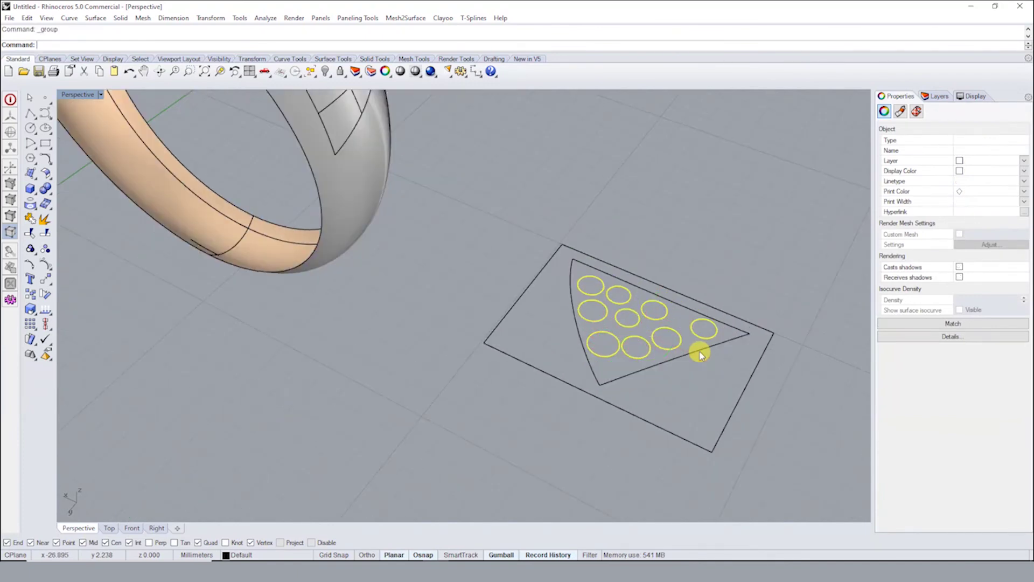
scroll(711, 359, down, 3)
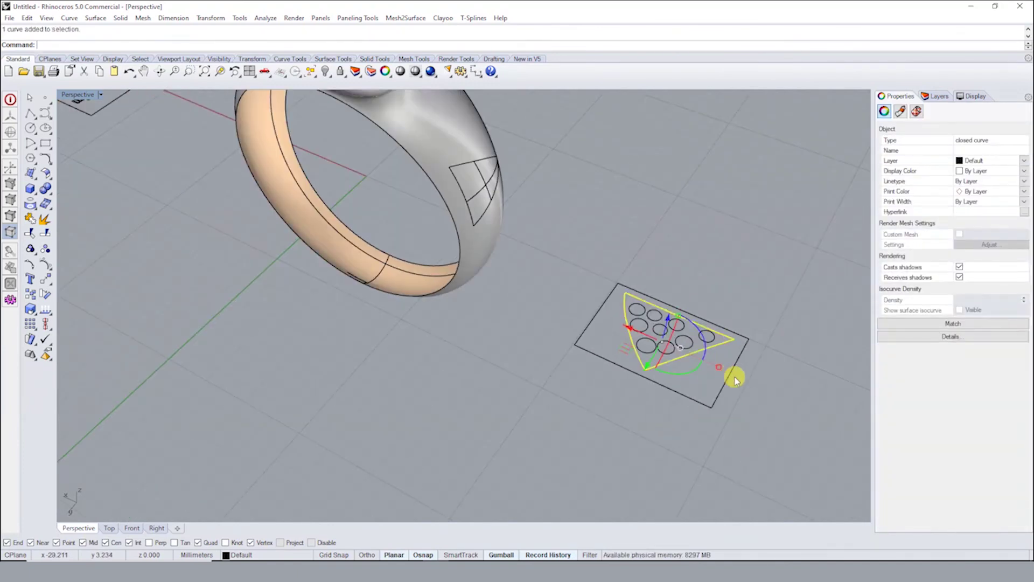
click(686, 340)
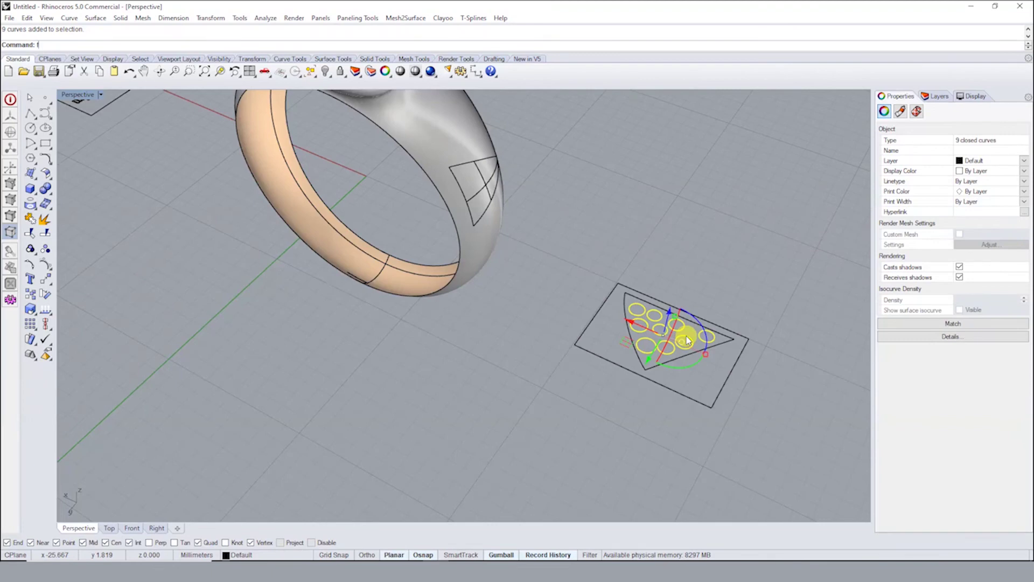
key(Return)
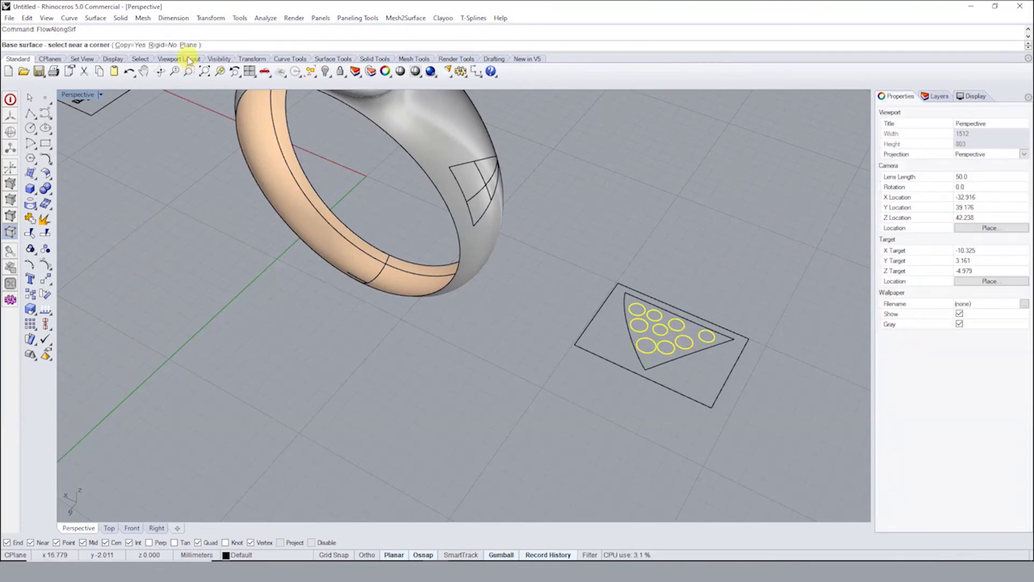
Draw a Plane base rectangle around the flat circle pattern
click(620, 282)
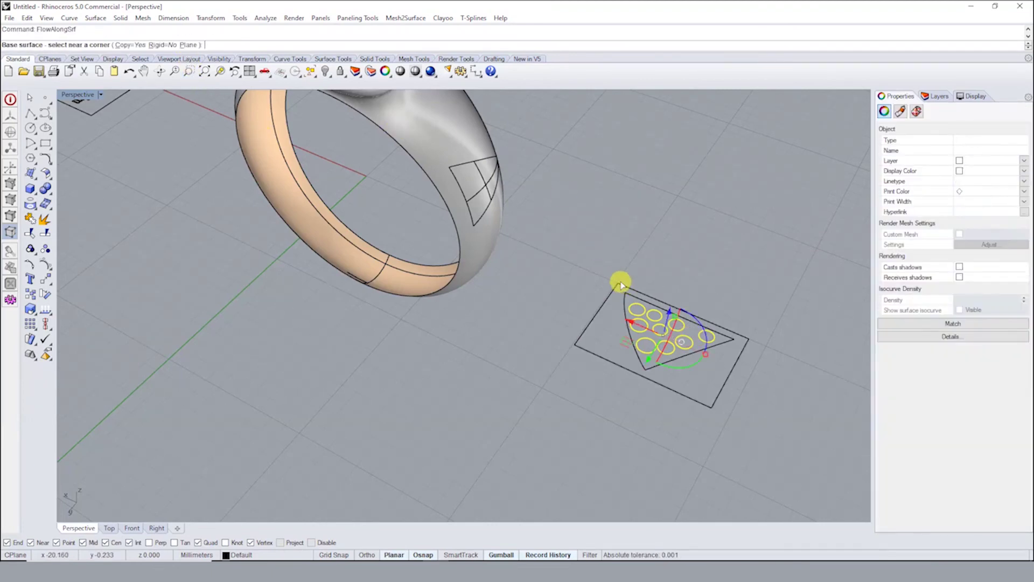
click(189, 45)
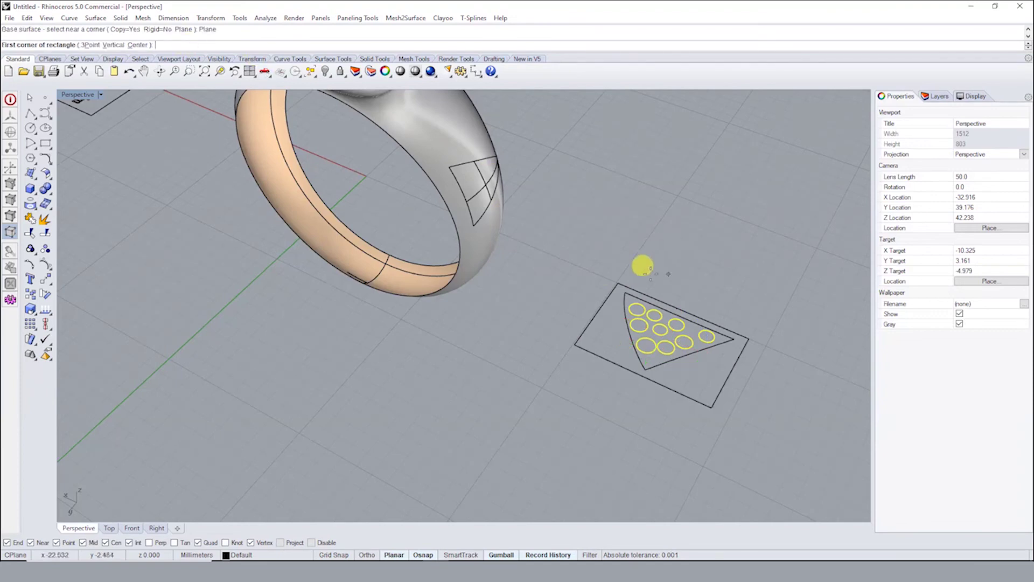
click(618, 283)
click(706, 404)
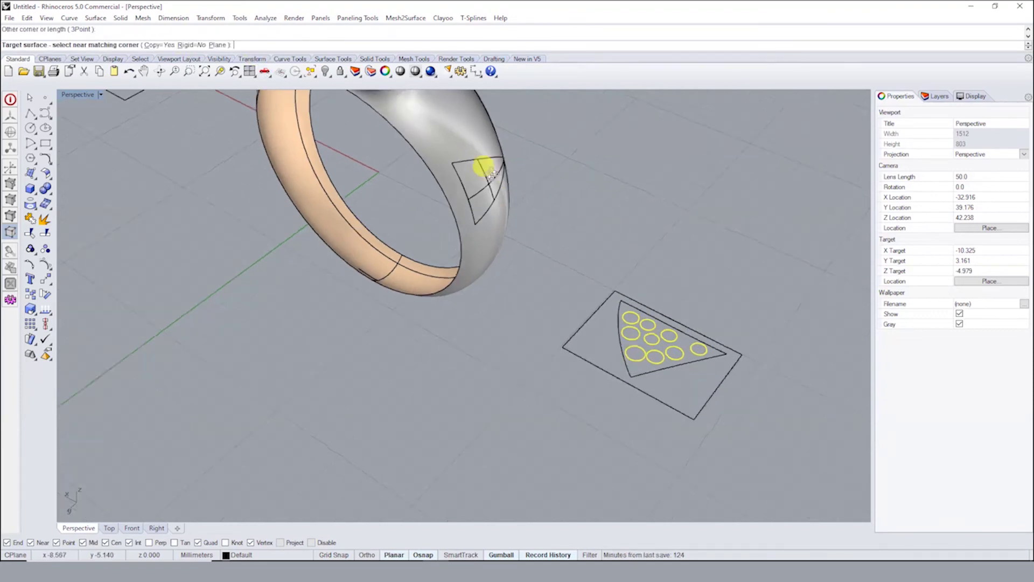
scroll(490, 209, up, 3)
scroll(510, 215, up, 3)
Pick the ring's wedge patch as target so the circles flow onto it
click(418, 237)
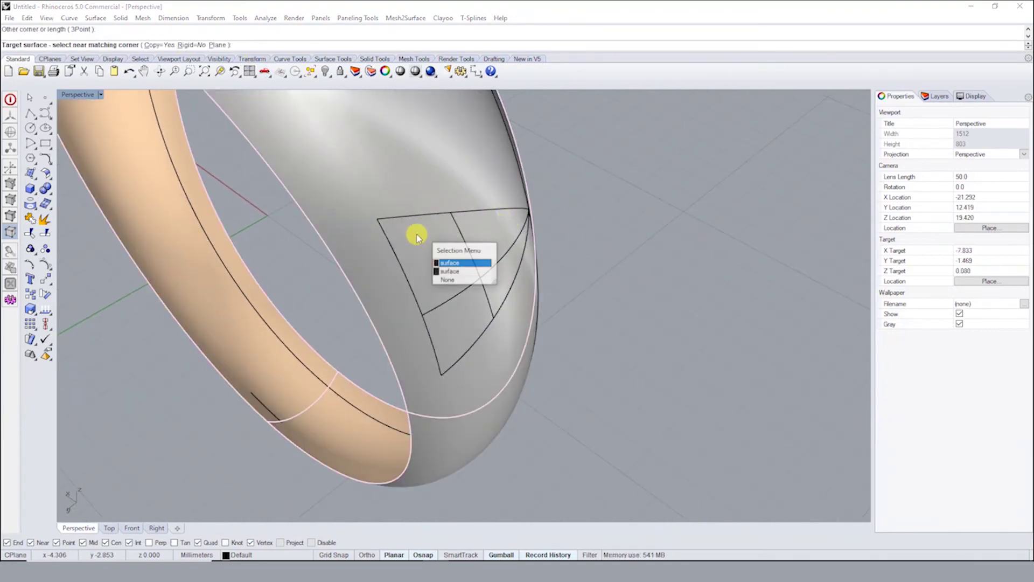
click(437, 270)
scroll(439, 247, down, 3)
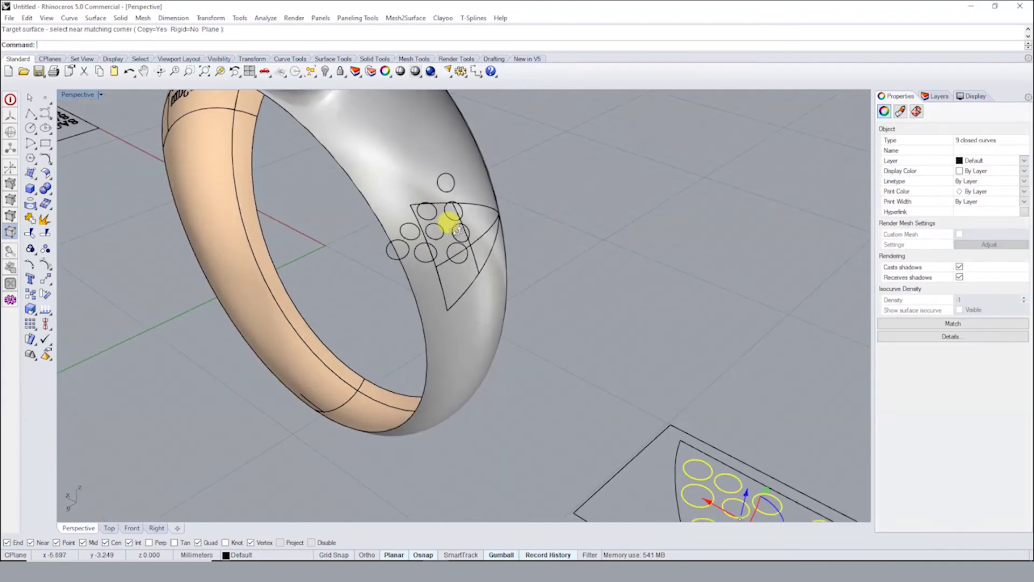
scroll(503, 238, down, 3)
scroll(526, 236, down, 2)
click(471, 212)
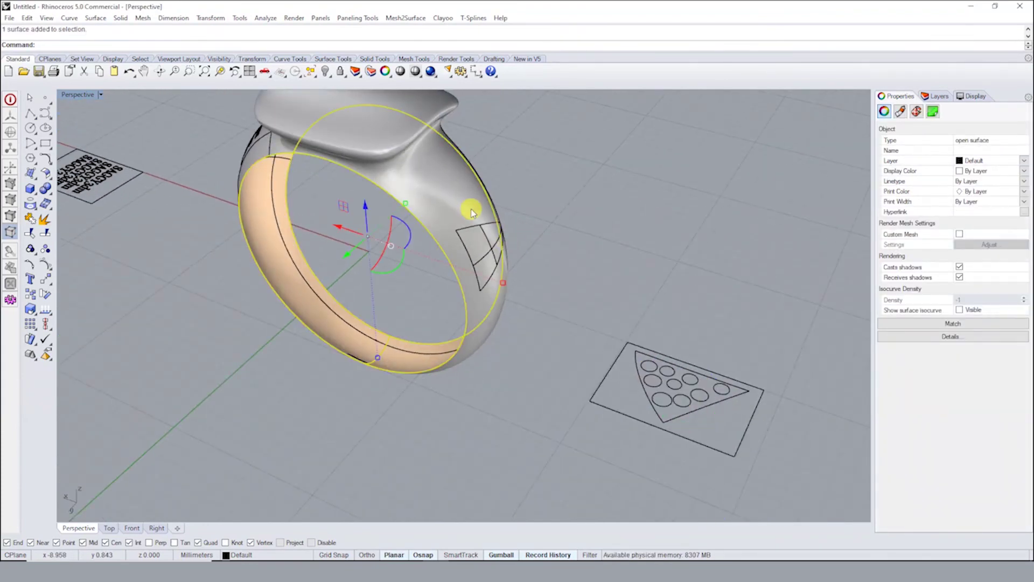
Hide the ring body and tilt the view down onto the circle pattern
key(ctrl+h)
scroll(480, 243, down, 4)
scroll(486, 273, up, 5)
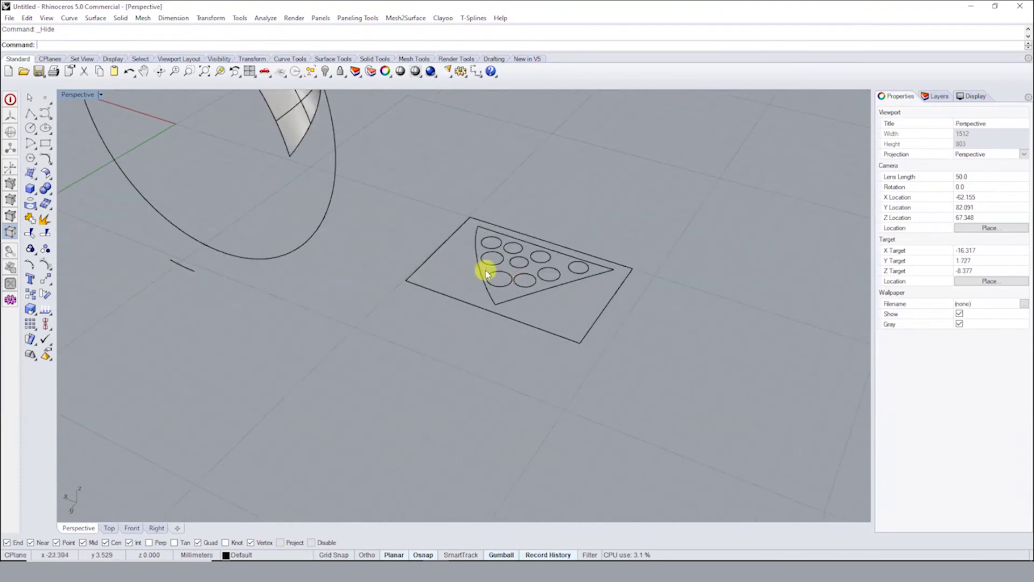
scroll(486, 274, down, 3)
right_drag(469, 273, 484, 305)
scroll(472, 292, up, 2)
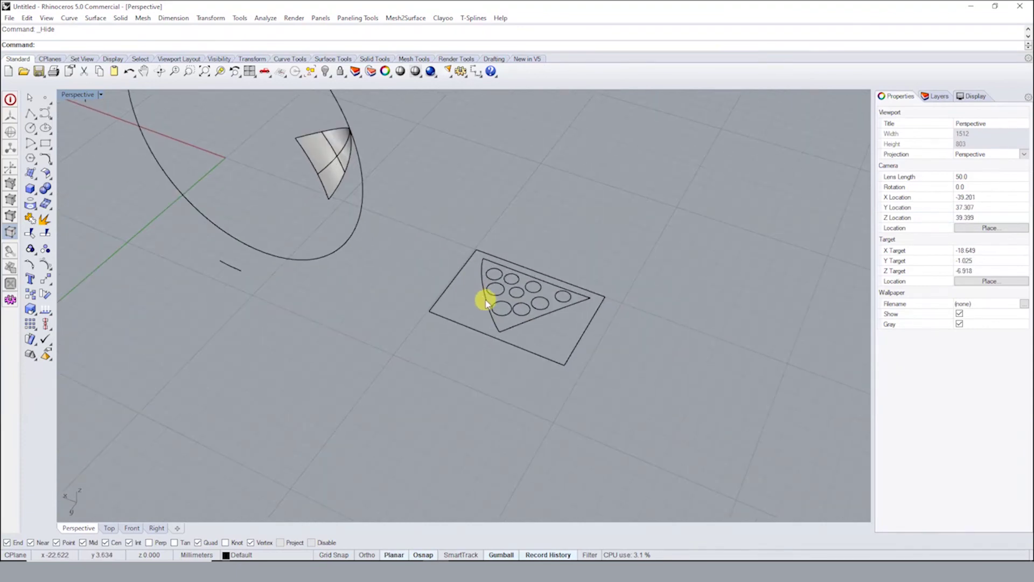
Flow the nine circles onto the wedge patch via a Plane base rectangle, then undo it
click(494, 298)
text(Fl)
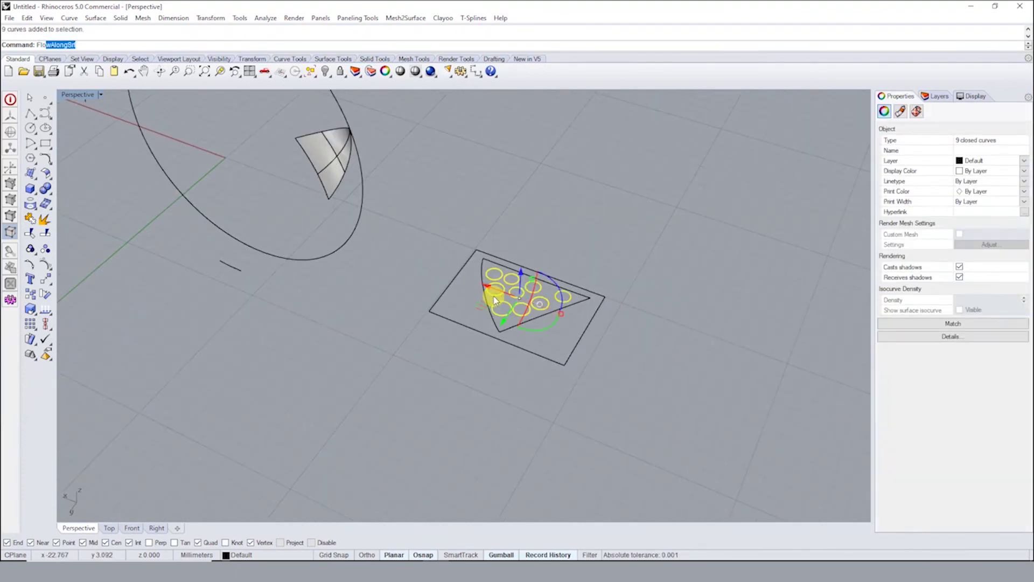
key(Return)
click(208, 45)
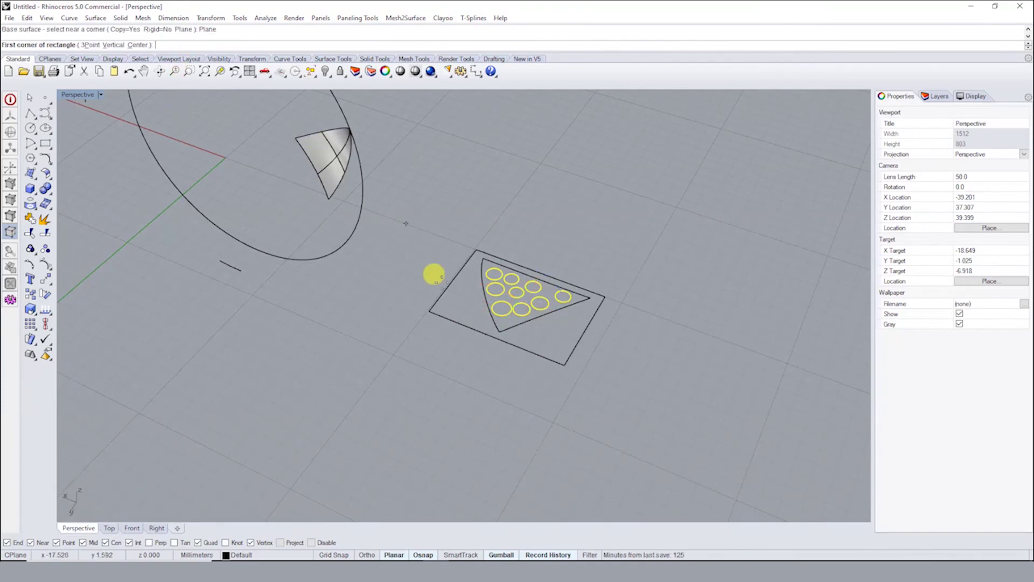
click(430, 310)
click(604, 296)
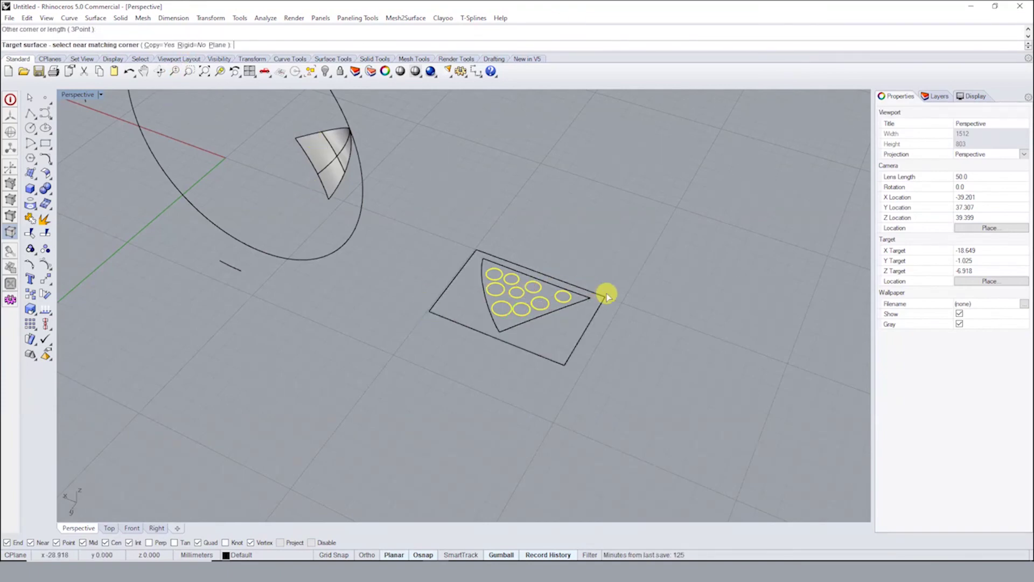
click(321, 152)
key(ctrl+z)
Flow the nine circles onto the wedge patch again with a redrawn Plane rectangle
key(Return)
click(207, 45)
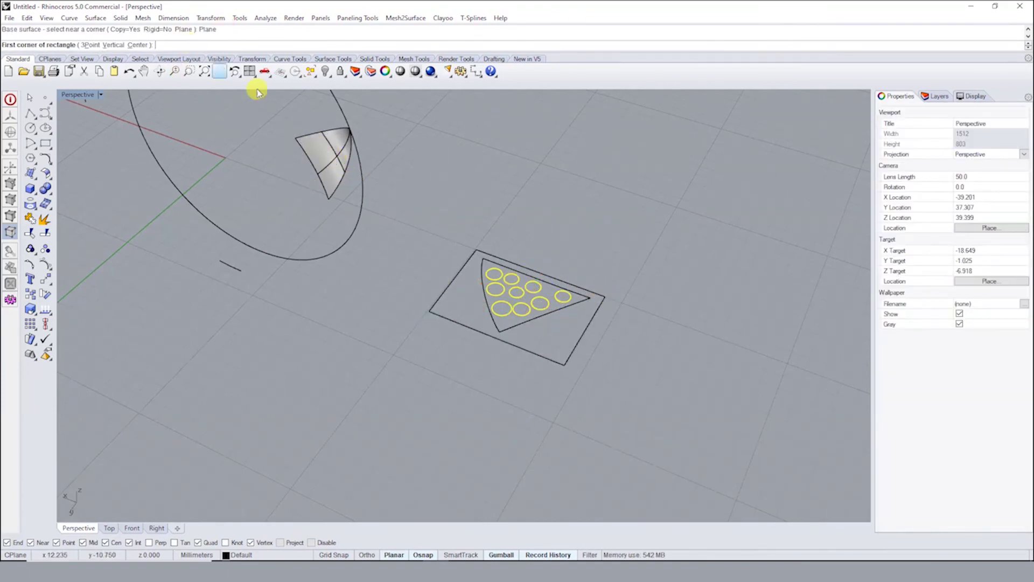
click(429, 311)
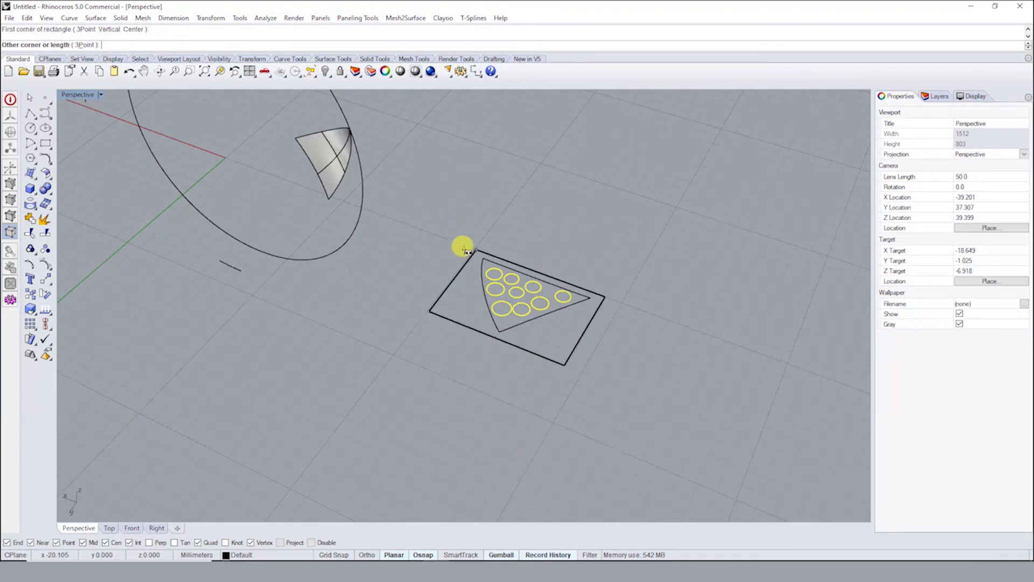
click(605, 291)
click(346, 138)
right_drag(340, 132, 450, 223)
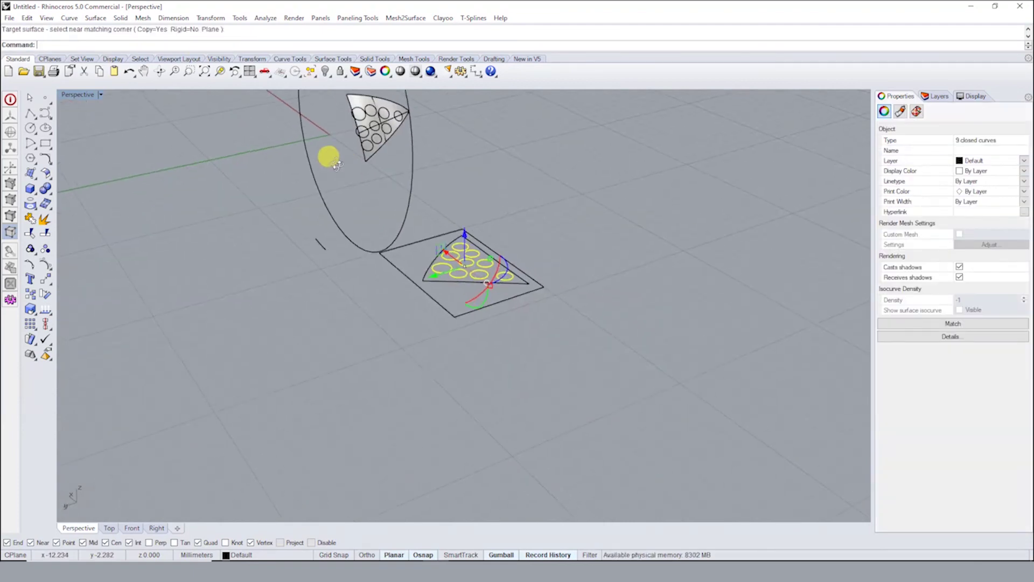
scroll(458, 231, down, 3)
Undo the circle flow, untrim the wedge patch at its edge, and select the nine circles
scroll(425, 217, up, 3)
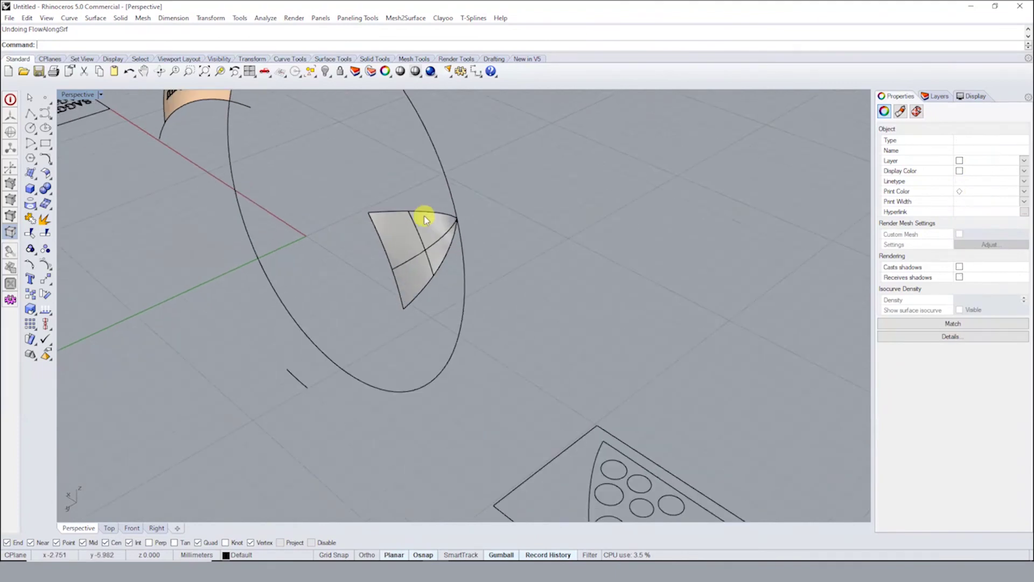
key(ctrl+z)
text(trim)
key(Return)
click(430, 215)
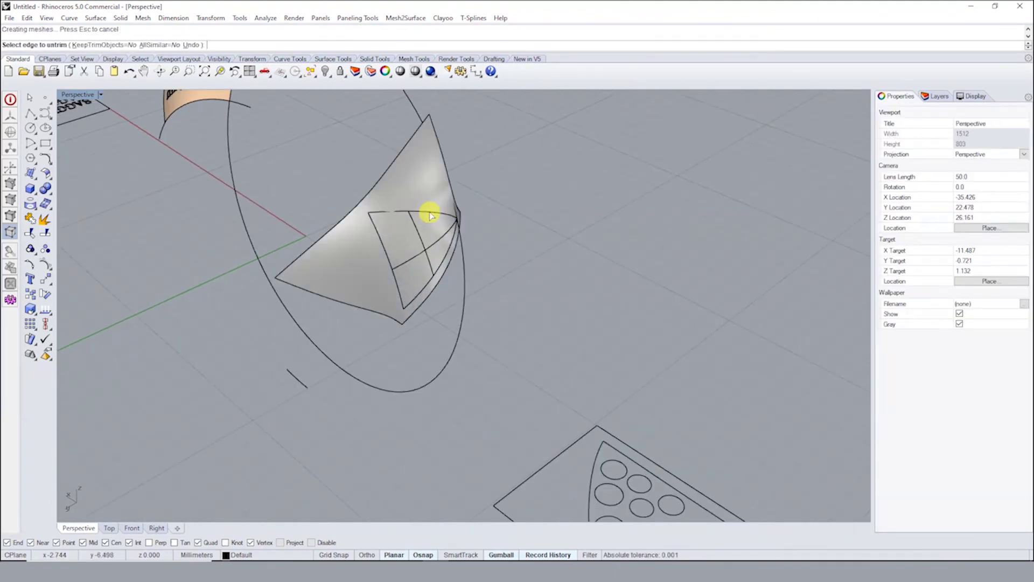
mouse_move(430, 216)
right_down()
mouse_move(447, 212)
mouse_move(591, 369)
mouse_move(545, 339)
mouse_move(482, 345)
mouse_move(478, 320)
mouse_move(487, 321)
mouse_move(480, 312)
mouse_move(484, 327)
mouse_move(507, 226)
right_up()
click(591, 370)
mouse_move(457, 386)
right_down()
mouse_move(450, 358)
mouse_move(451, 381)
right_up()
text(Fl)
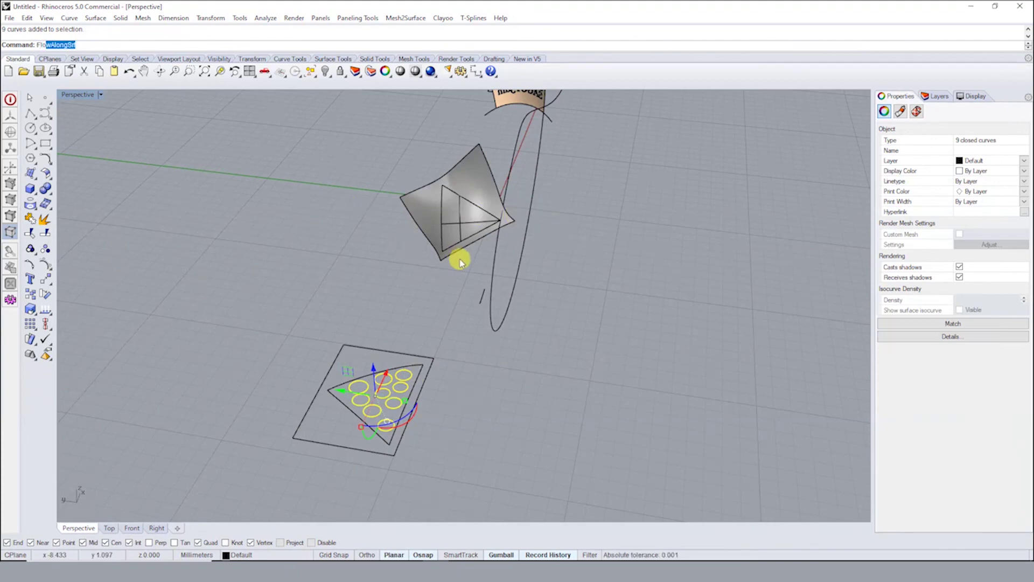
Flow the nine circles onto the untrimmed side surface using a Plane rectangle around the flat pattern
key(Return)
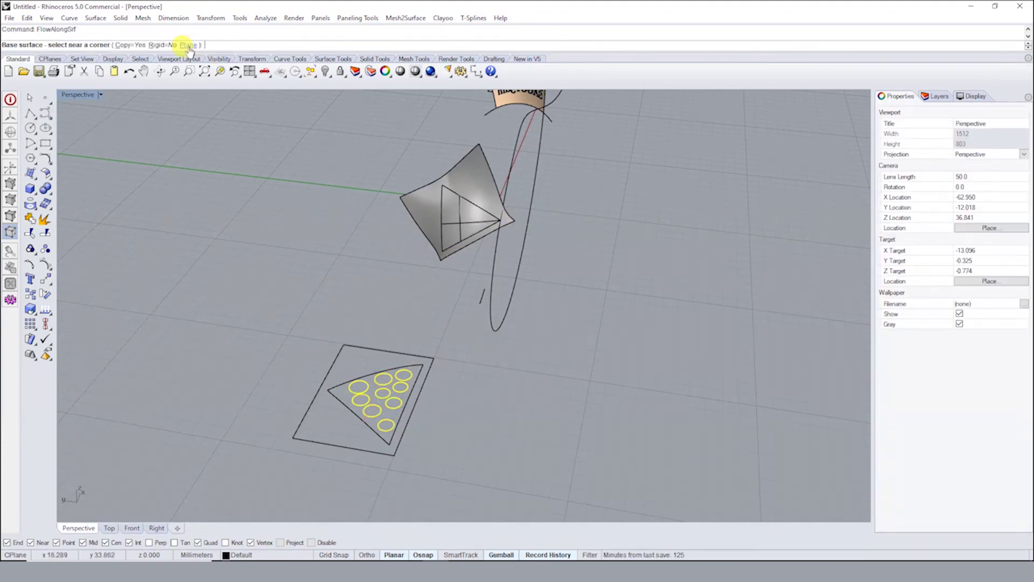
click(187, 45)
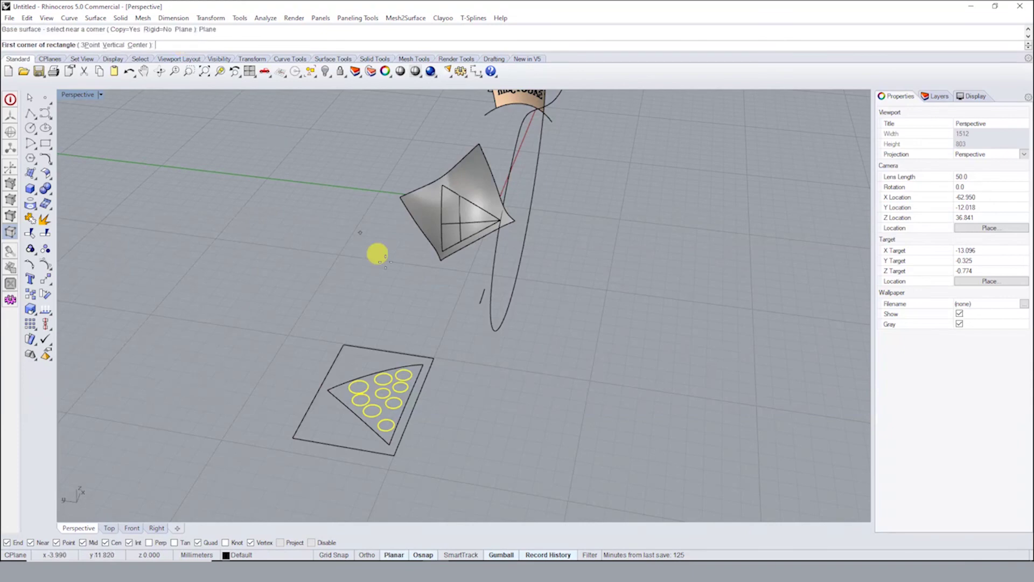
click(433, 357)
click(289, 441)
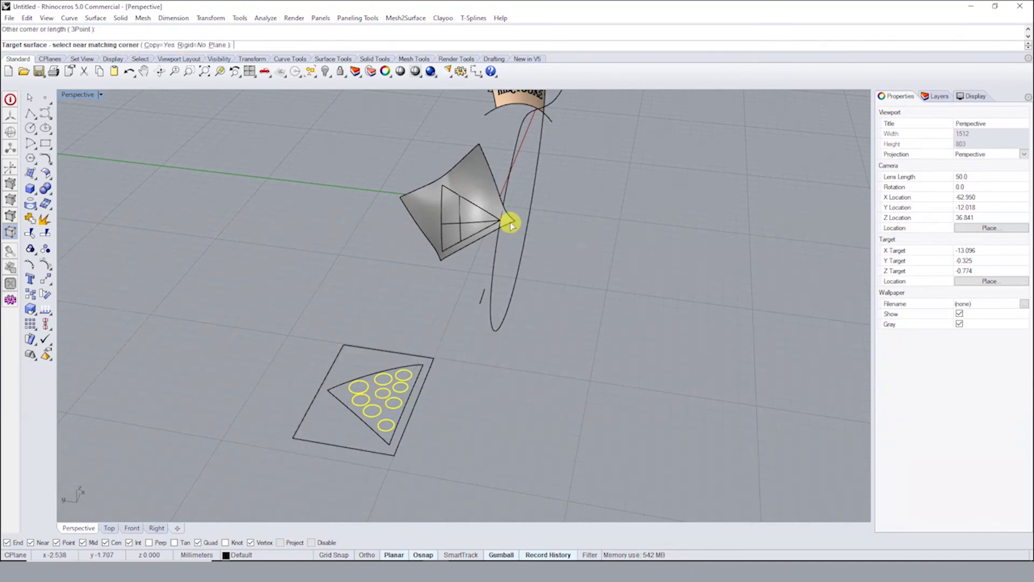
scroll(509, 220, up, 3)
click(511, 221)
scroll(425, 233, down, 1)
mouse_move(425, 233)
right_down()
mouse_move(462, 192)
mouse_move(492, 203)
mouse_move(453, 261)
mouse_move(454, 357)
mouse_move(480, 366)
right_up()
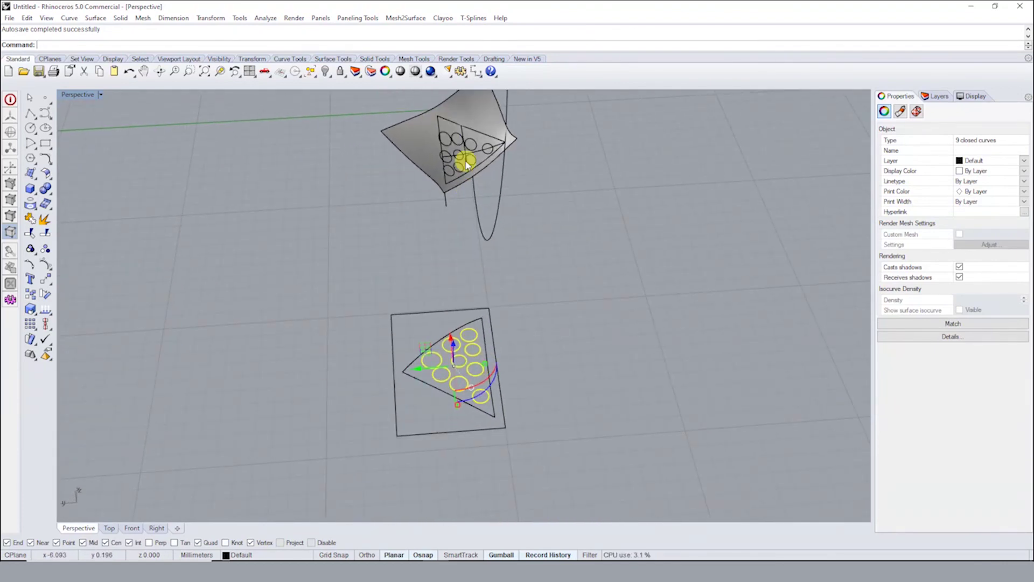
mouse_move(467, 165)
right_down()
mouse_move(463, 139)
mouse_move(509, 123)
mouse_move(510, 149)
right_up()
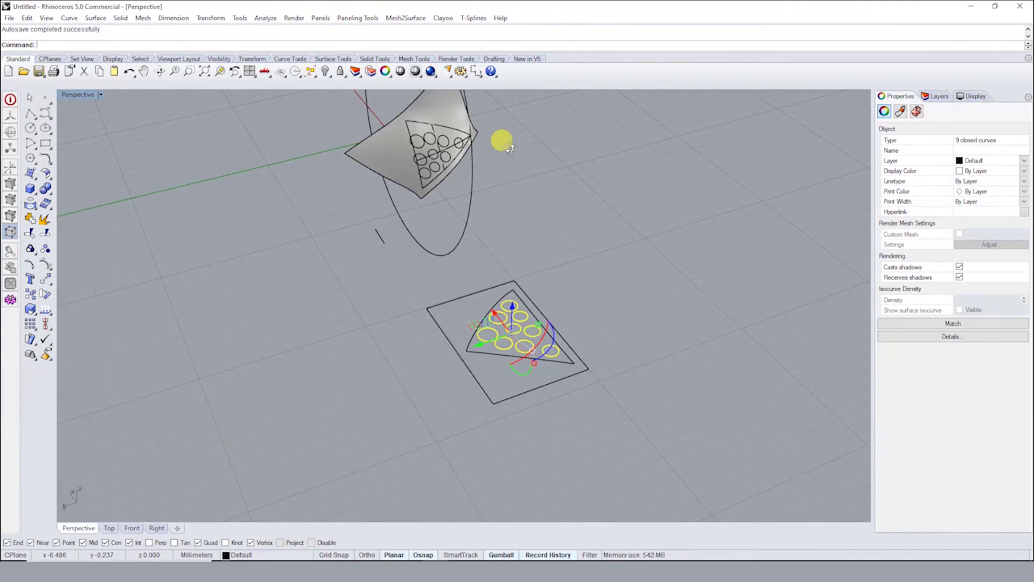
mouse_move(510, 148)
right_down()
mouse_move(517, 138)
mouse_move(551, 184)
right_up()
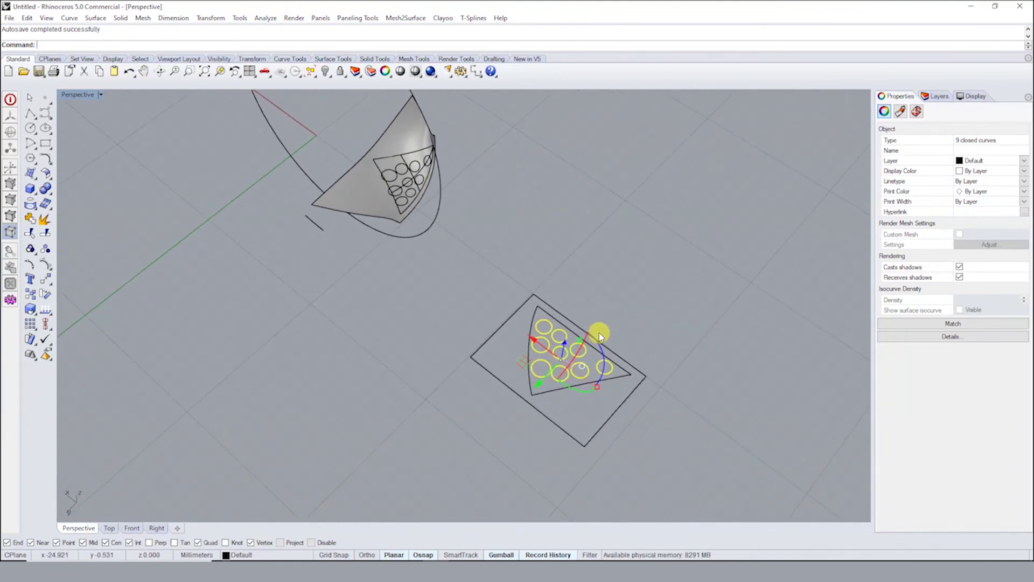
text(st)
Stretch the flat pattern's circles in one direction with Scale1D
key(Return)
click(535, 303)
click(530, 416)
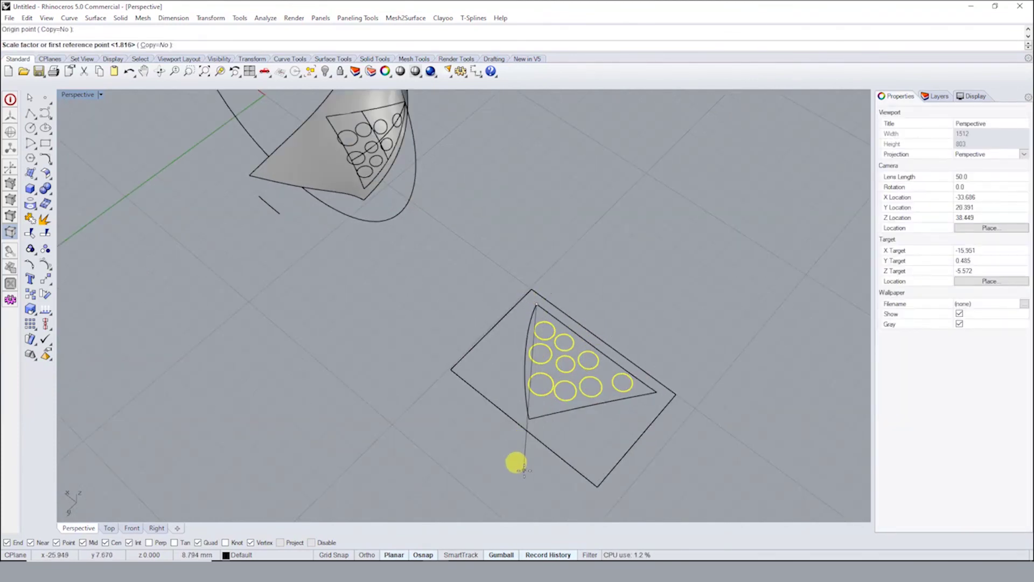
click(519, 451)
mouse_move(520, 452)
right_down()
mouse_move(508, 300)
mouse_move(580, 338)
right_up()
Repeat the one-direction stretch on the circles, then deselect and check the updated side patch
key(Return)
click(666, 302)
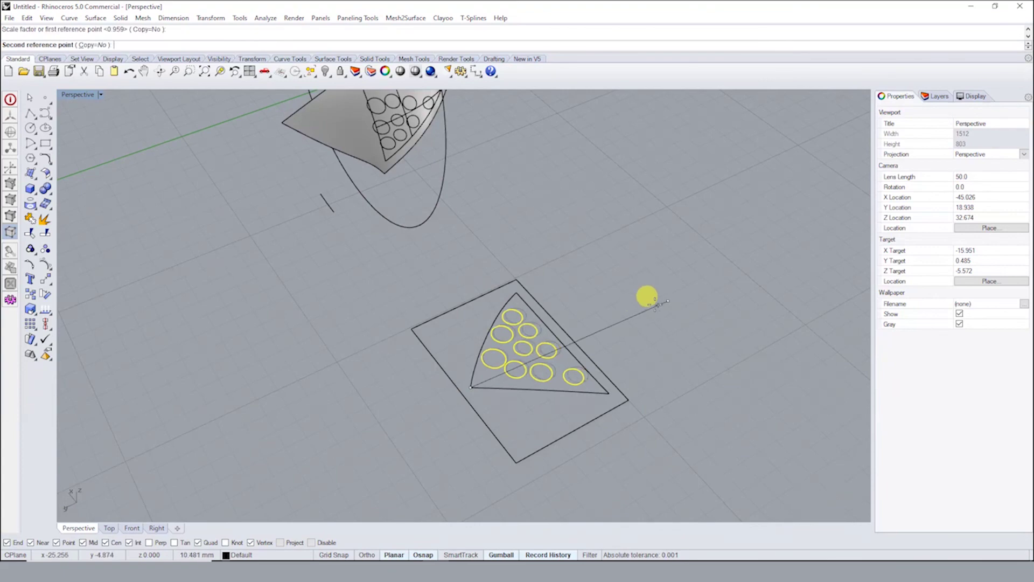
click(654, 306)
key(Return)
click(607, 395)
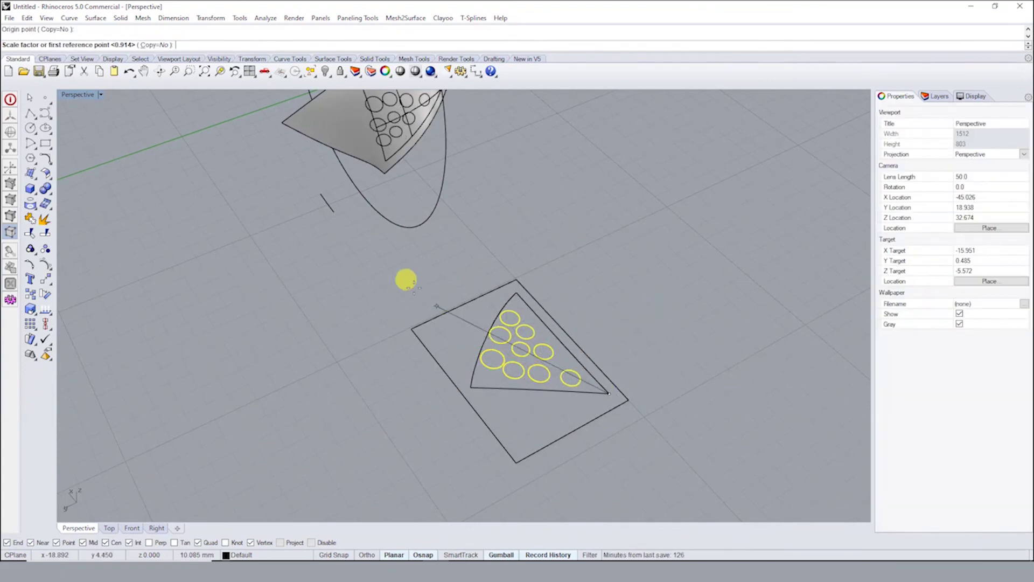
click(381, 277)
click(400, 284)
mouse_move(566, 270)
right_down()
mouse_move(462, 166)
mouse_move(485, 238)
mouse_move(462, 208)
mouse_move(615, 254)
right_up()
key(Escape)
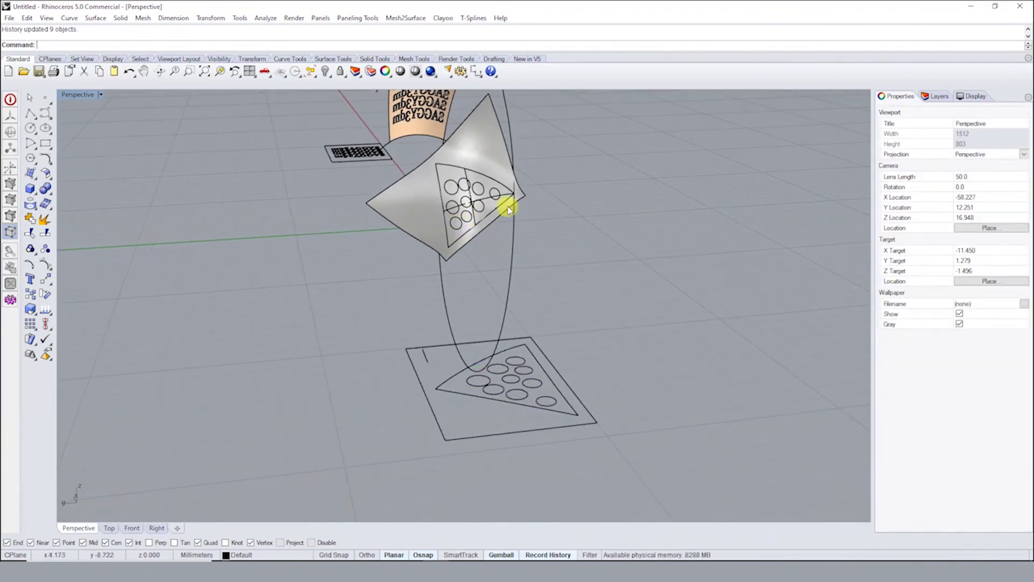
mouse_move(503, 203)
right_down()
mouse_move(568, 261)
mouse_move(487, 244)
mouse_move(515, 308)
right_up()
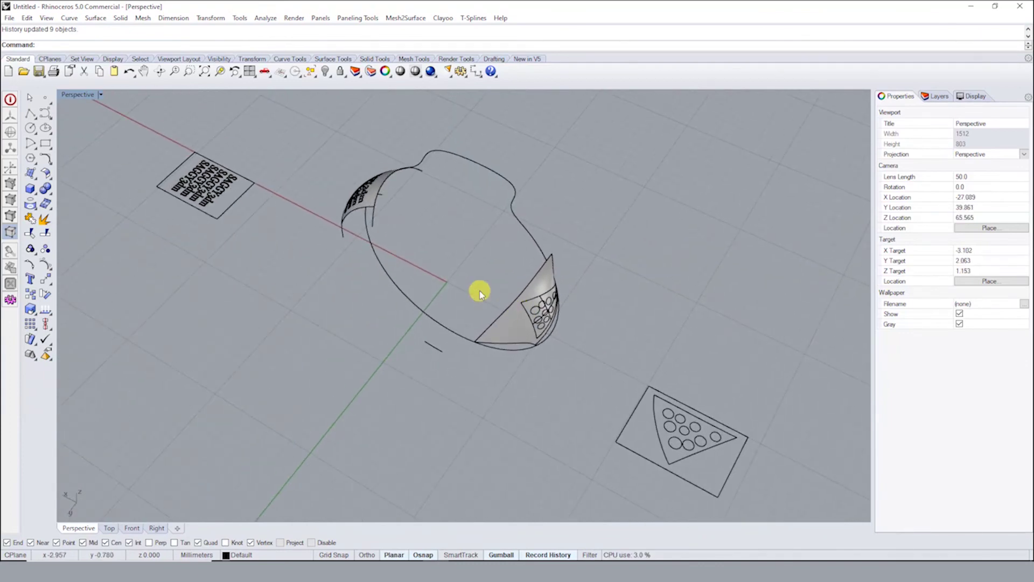